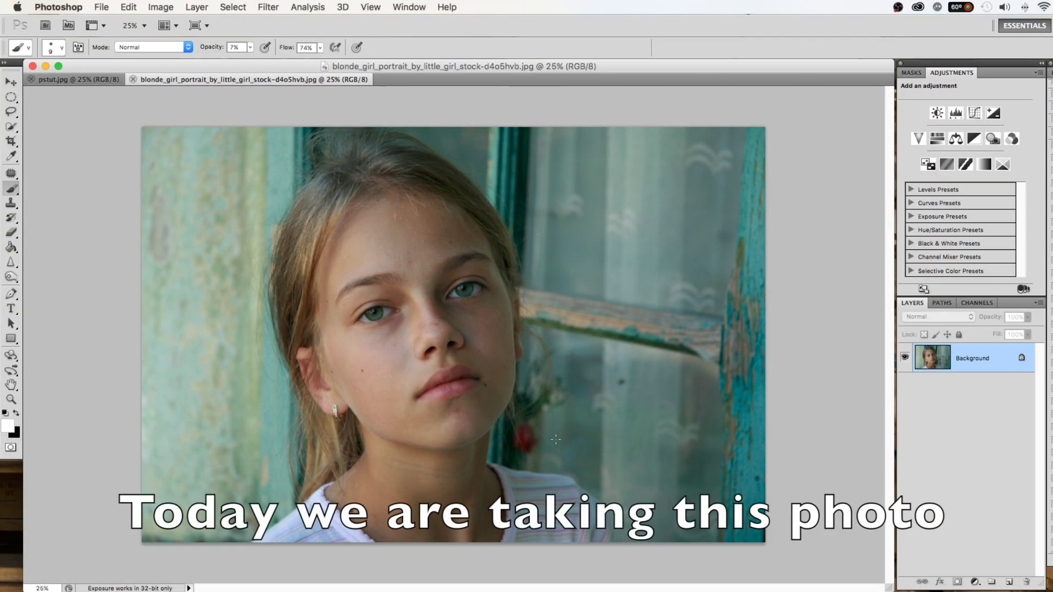
- Preview the finished pstut.jpg result, then duplicate the blonde_girl Background into Layer 1
click(84, 79)
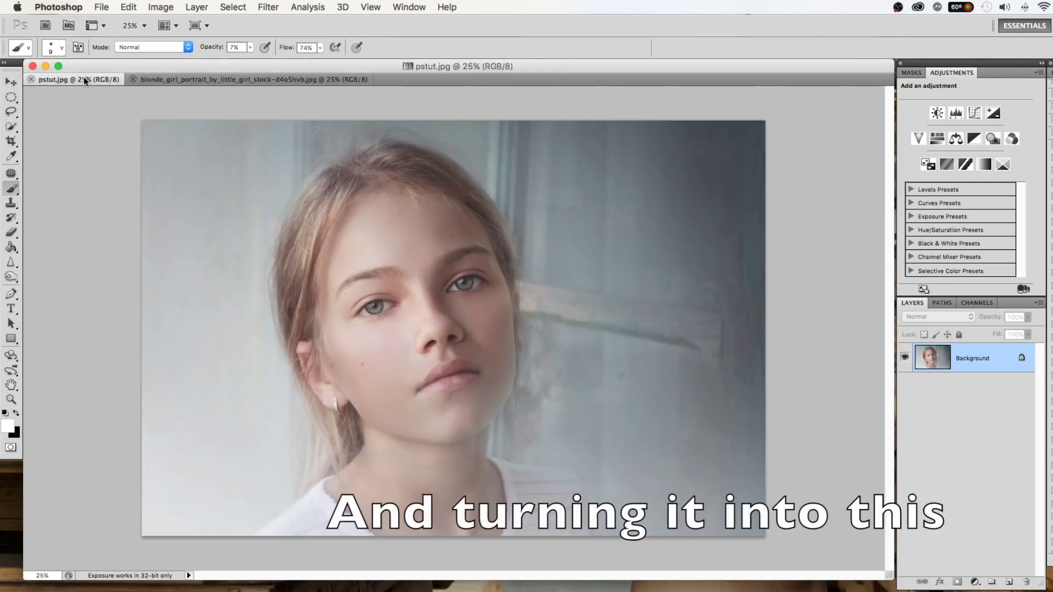
click(202, 80)
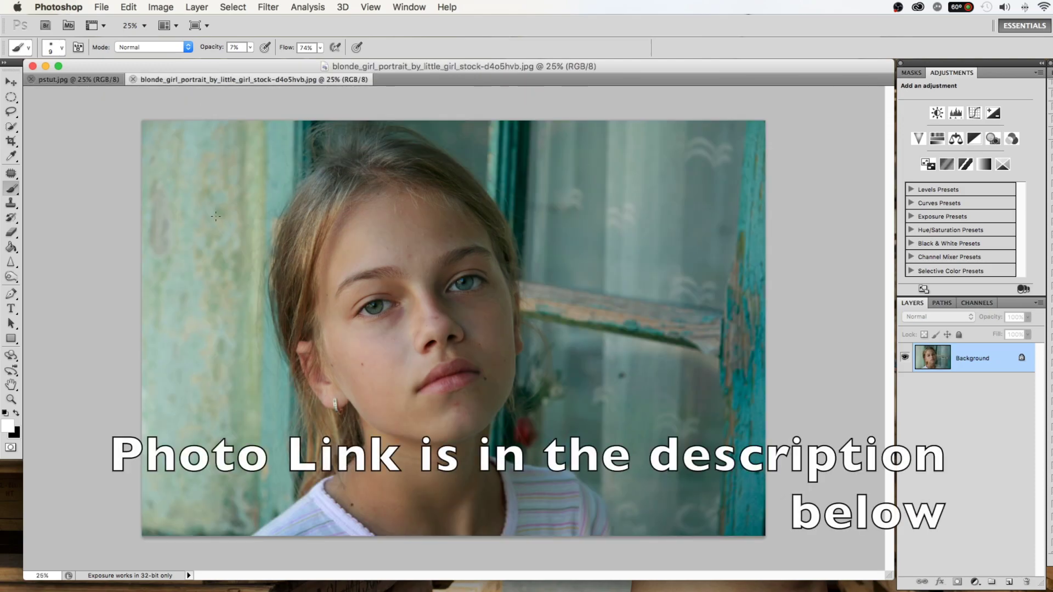
key(ctrl+j)
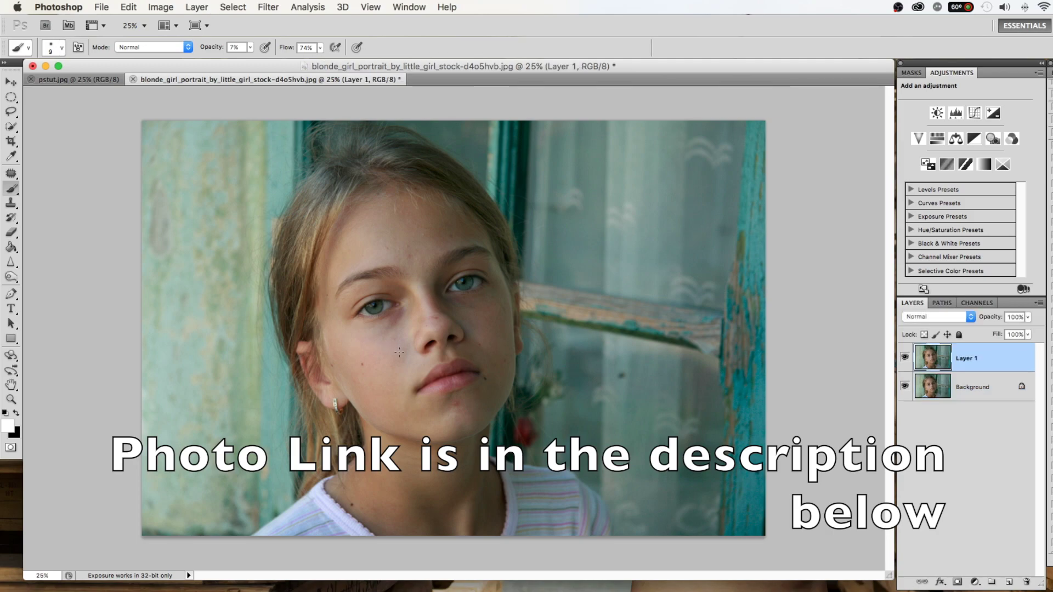
- Zoom in and patch out the forehead, chin and right-cheek blemishes with the Patch tool
key(ctrl+plus)
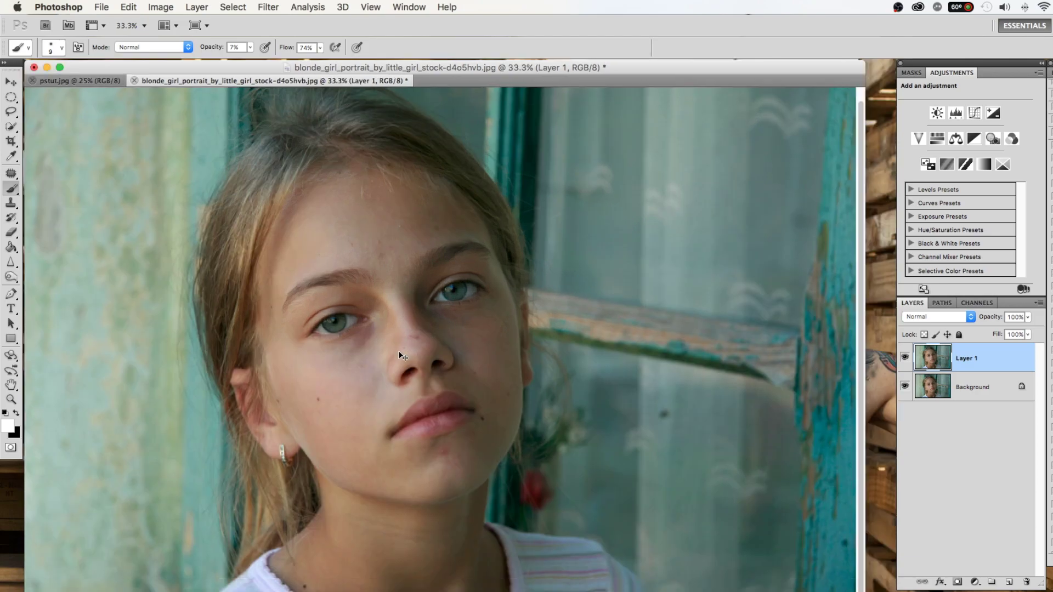
scroll(438, 351, right, 2)
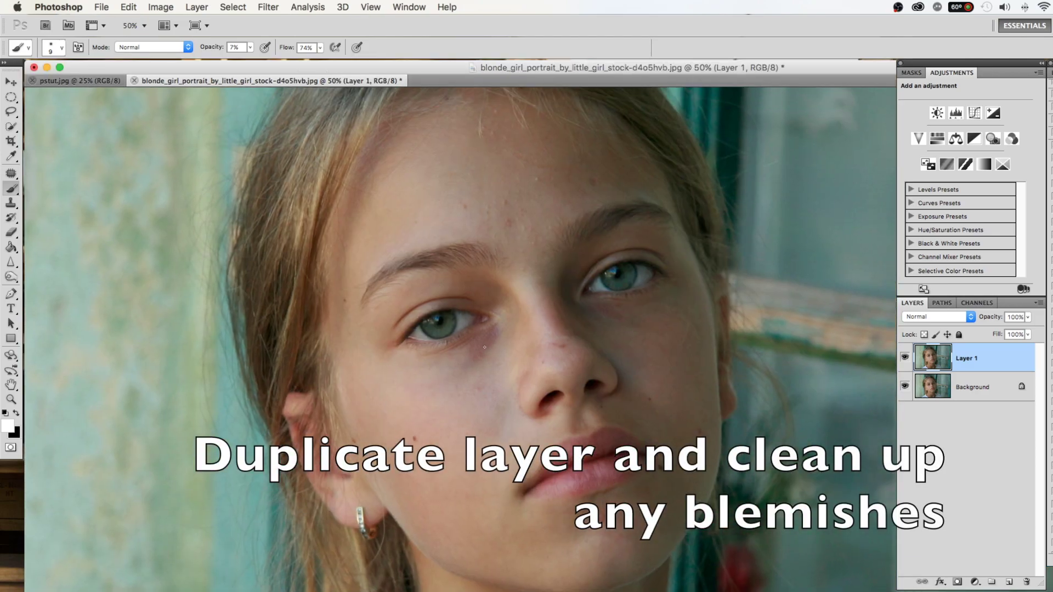
click(11, 174)
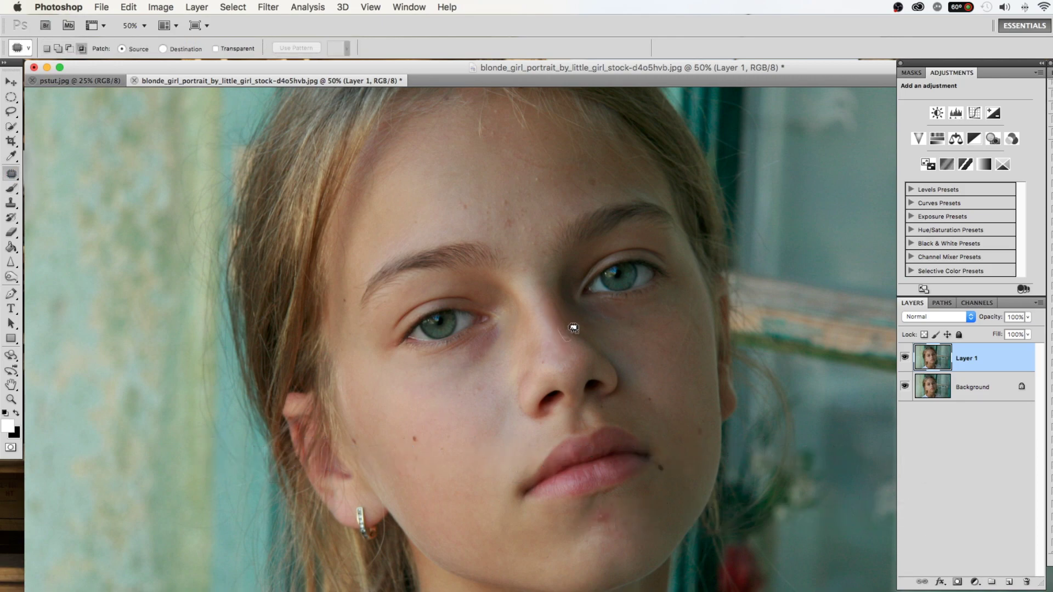
drag(466, 195, 522, 160)
drag(544, 230, 536, 223)
drag(431, 186, 428, 183)
click(423, 195)
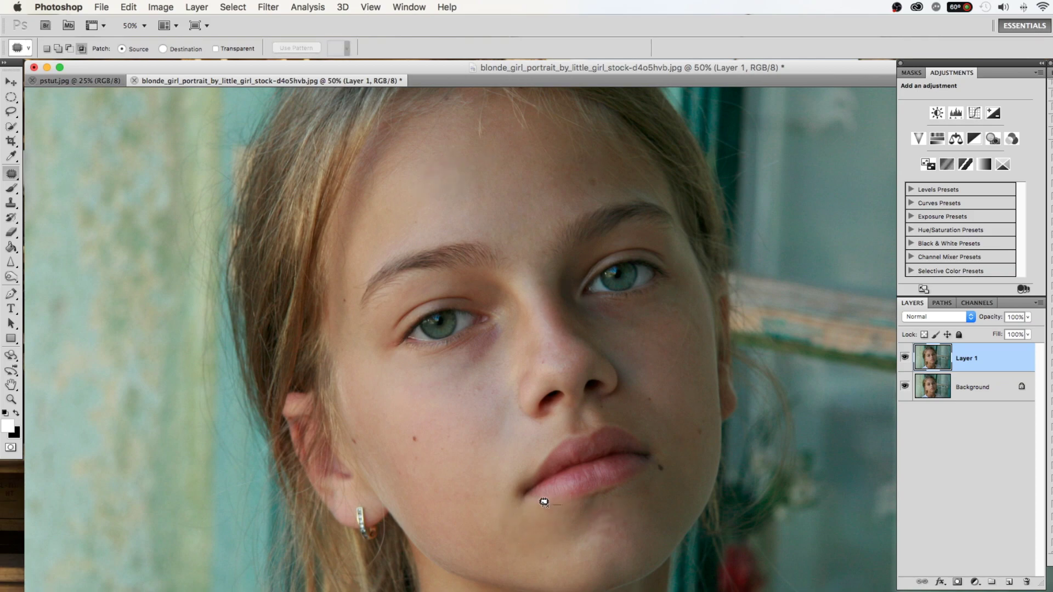
drag(473, 504, 543, 549)
click(739, 447)
drag(684, 315, 685, 329)
click(701, 301)
drag(699, 294, 680, 307)
click(635, 309)
- Patch the under-eye, chin, cheek, nose-side and jaw spots, deselecting after each
mouse_move(615, 305)
mouse_down()
mouse_move(594, 299)
mouse_move(669, 347)
mouse_up()
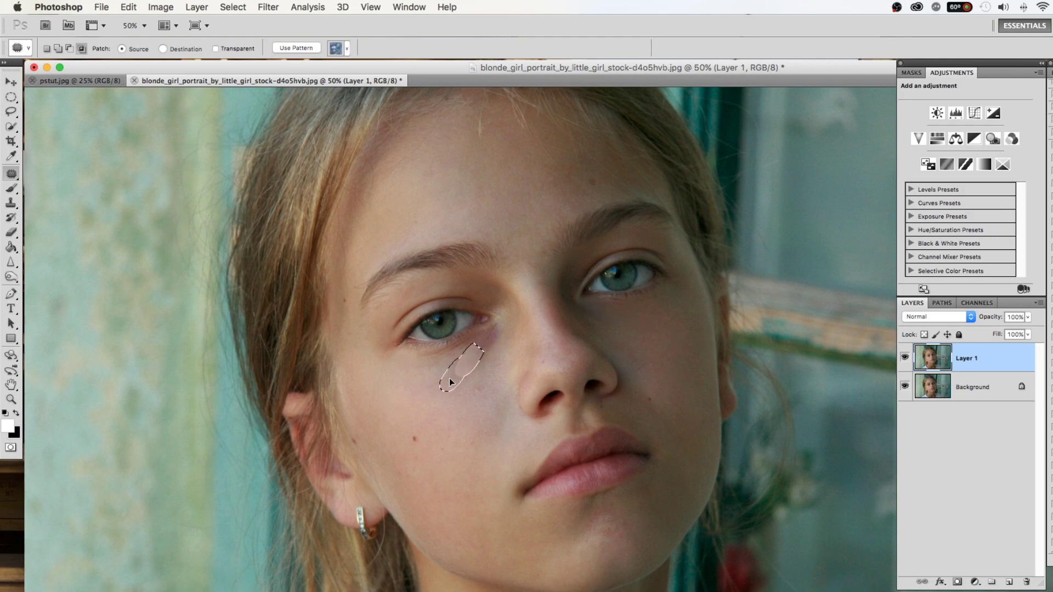
mouse_move(482, 329)
mouse_down()
mouse_move(454, 359)
mouse_move(485, 346)
mouse_move(478, 417)
mouse_move(477, 384)
mouse_up()
key(ctrl+d)
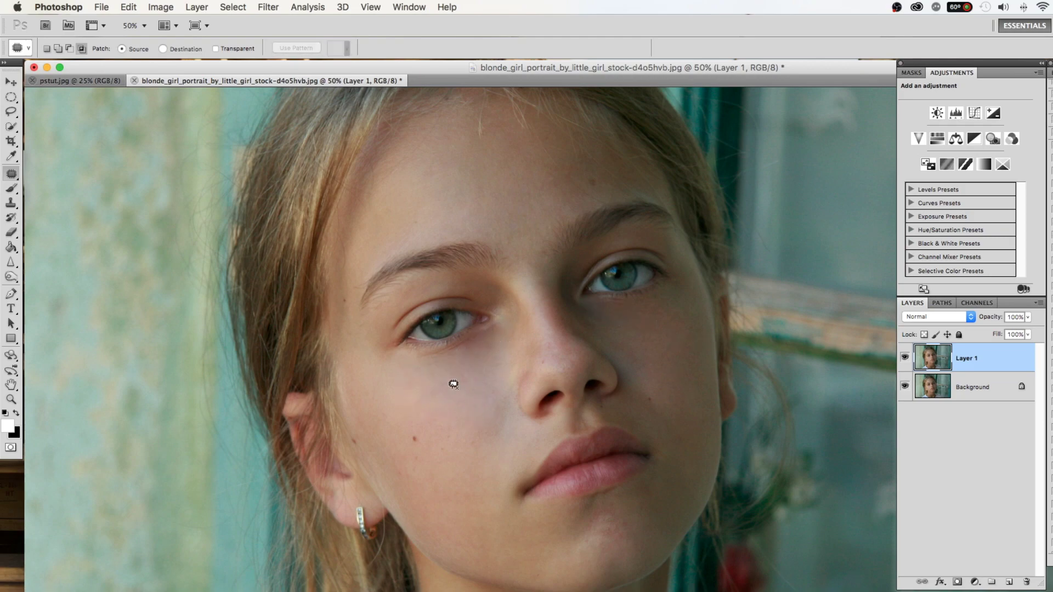
drag(576, 505, 547, 519)
key(ctrl+d)
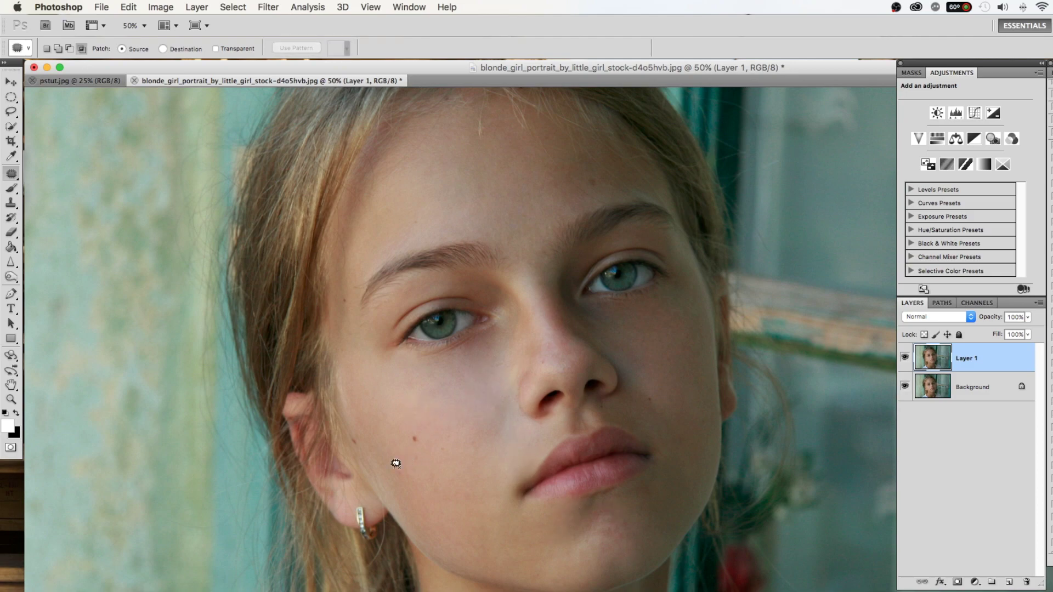
drag(414, 457, 455, 505)
key(ctrl+d)
drag(647, 494, 609, 521)
key(ctrl+d)
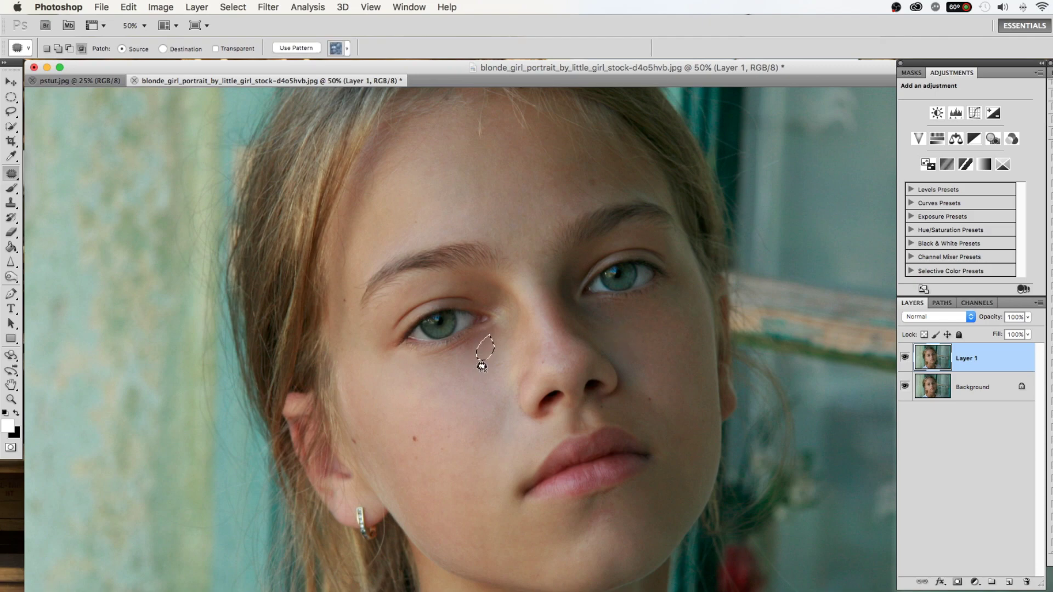
mouse_move(501, 357)
mouse_down()
mouse_move(480, 403)
mouse_move(518, 352)
mouse_move(453, 372)
mouse_move(463, 388)
mouse_move(431, 370)
mouse_up()
key(ctrl+d)
key(ctrl+d)
key(ctrl+d)
key(ctrl+d)
key(ctrl+d)
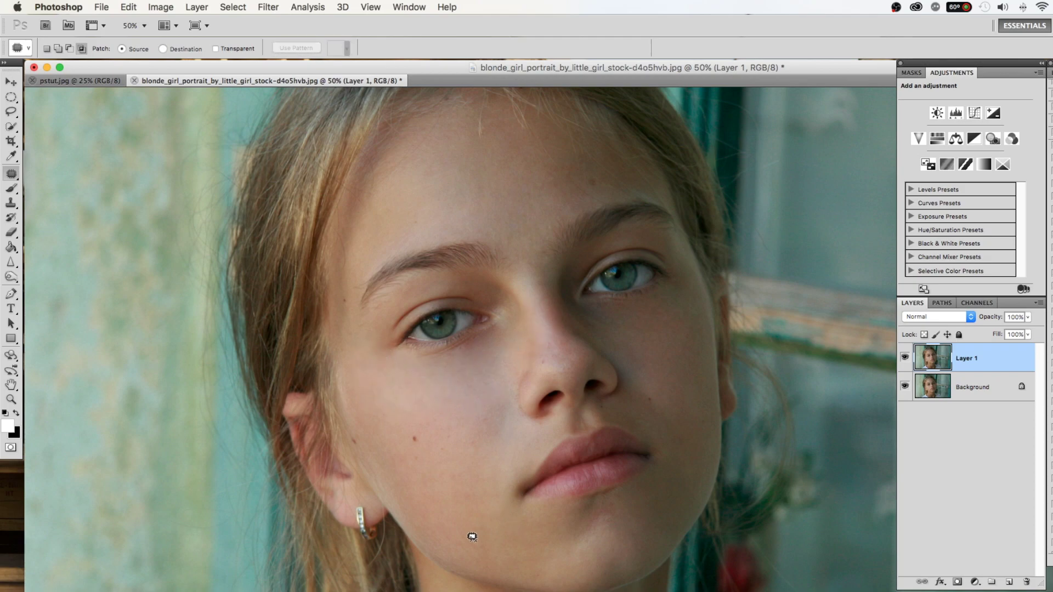
mouse_move(689, 453)
mouse_down()
mouse_move(687, 467)
mouse_move(493, 528)
mouse_up()
key(ctrl+d)
- Toggle Layer 1 to compare before and after, then zoom back out to the portrait
click(905, 359)
key(ctrl+minus)
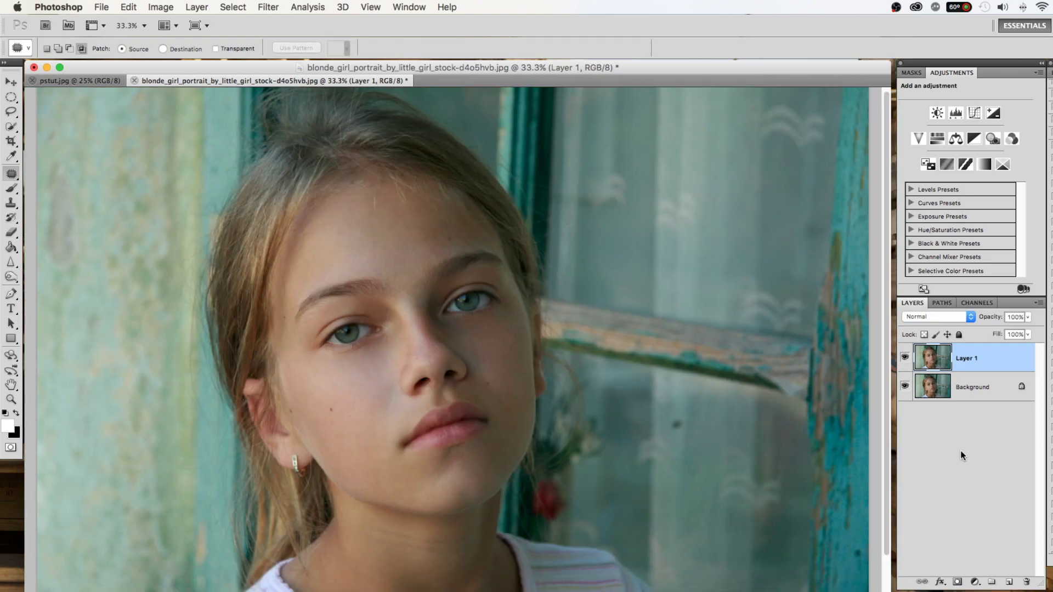
scroll(510, 455, down, 2)
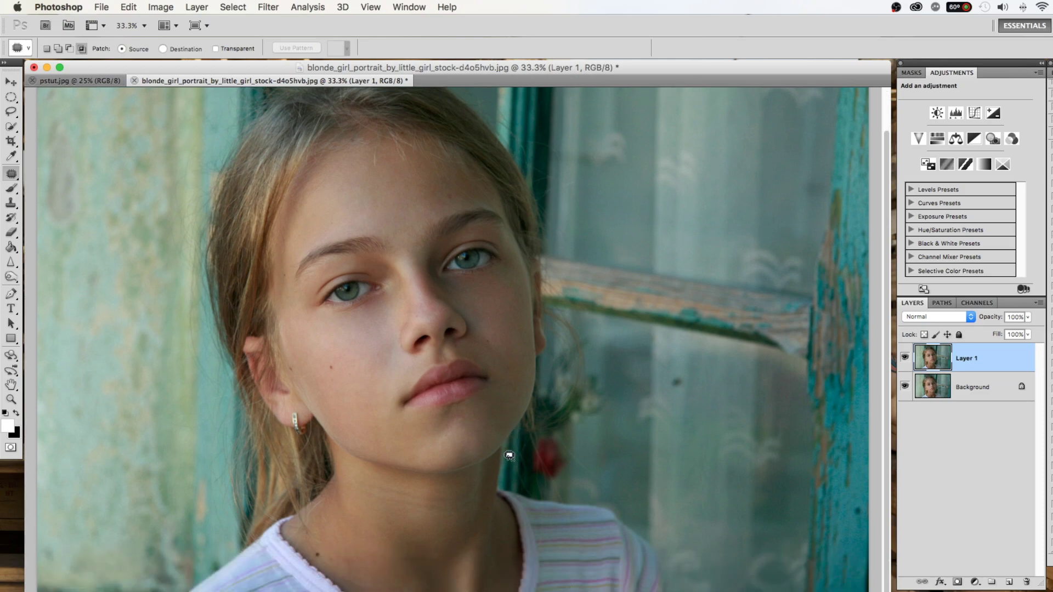
scroll(510, 455, up, 2)
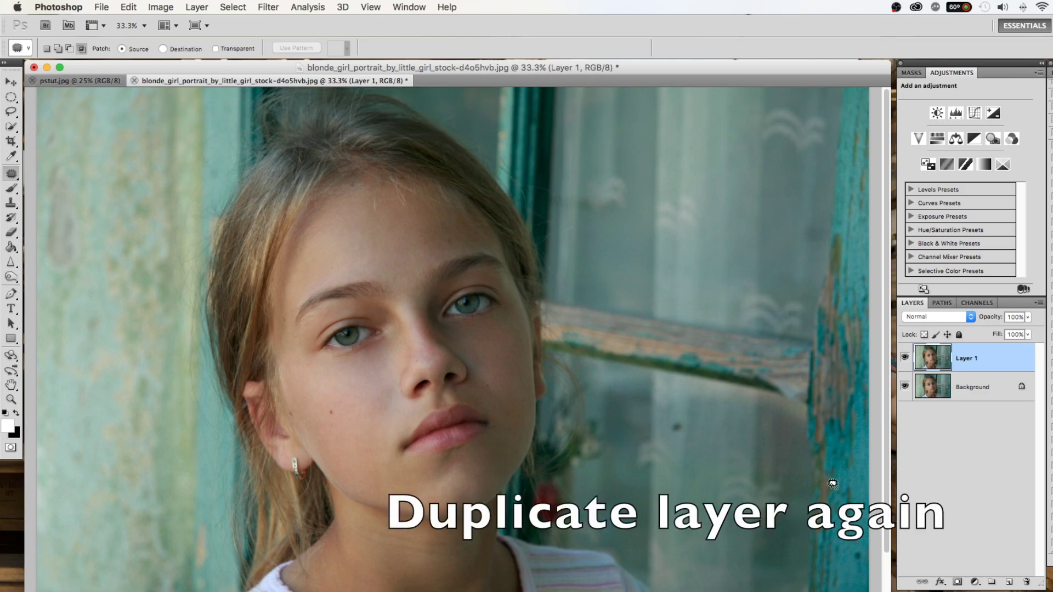
- Duplicate Layer 1 and in Curves lift the RGB highlights while pulling the shadows slightly down
key(ctrl+j)
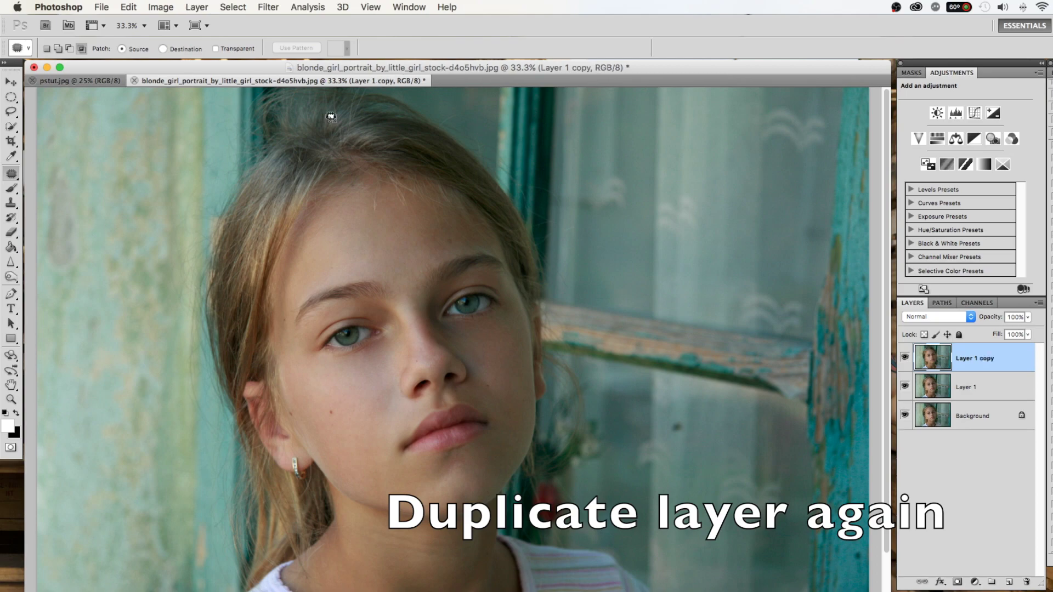
click(176, 6)
mouse_move(182, 47)
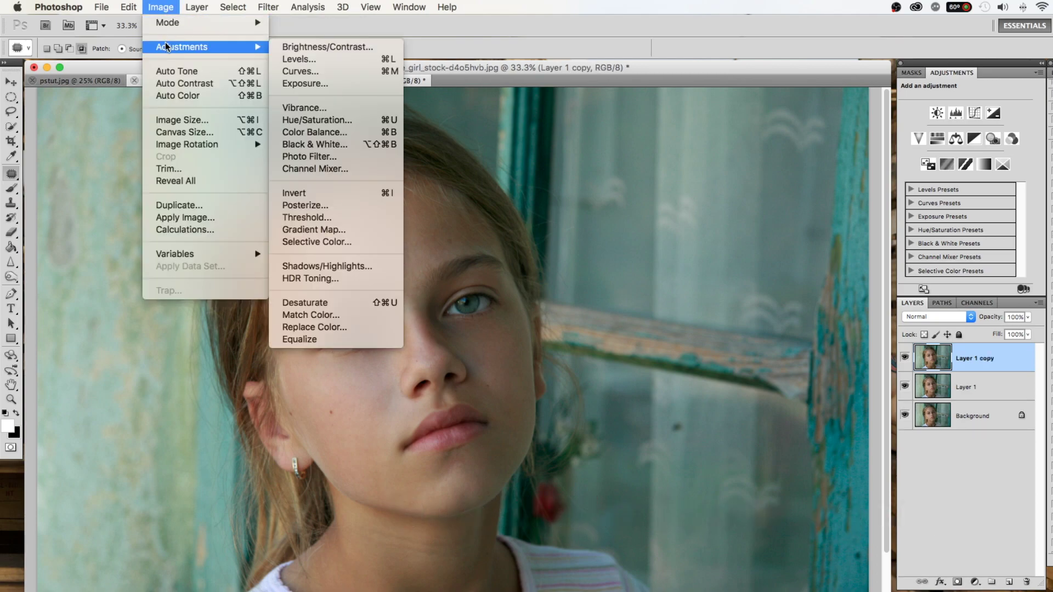
click(341, 71)
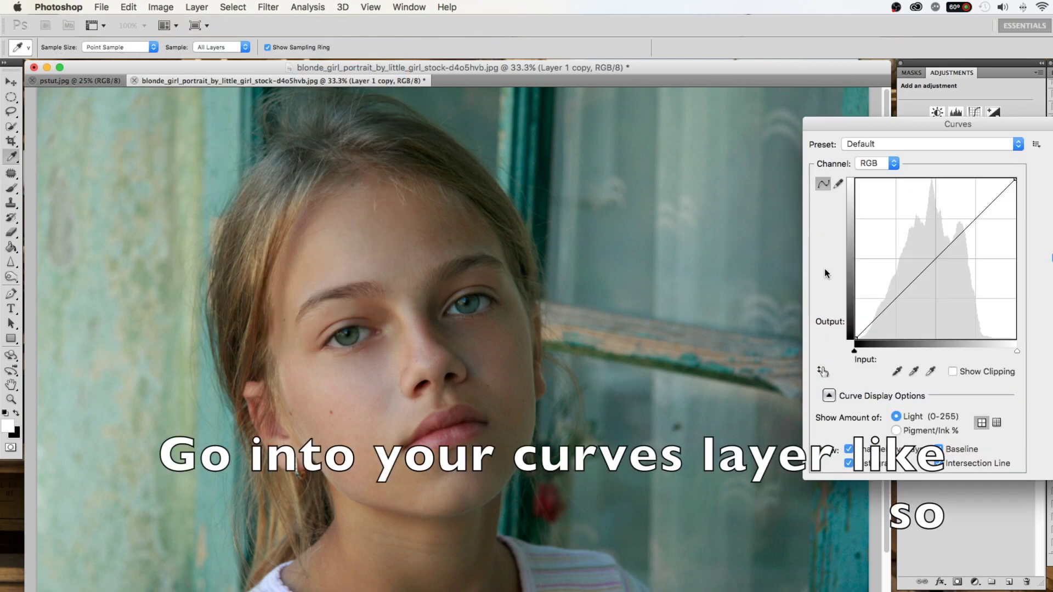
drag(977, 216, 977, 193)
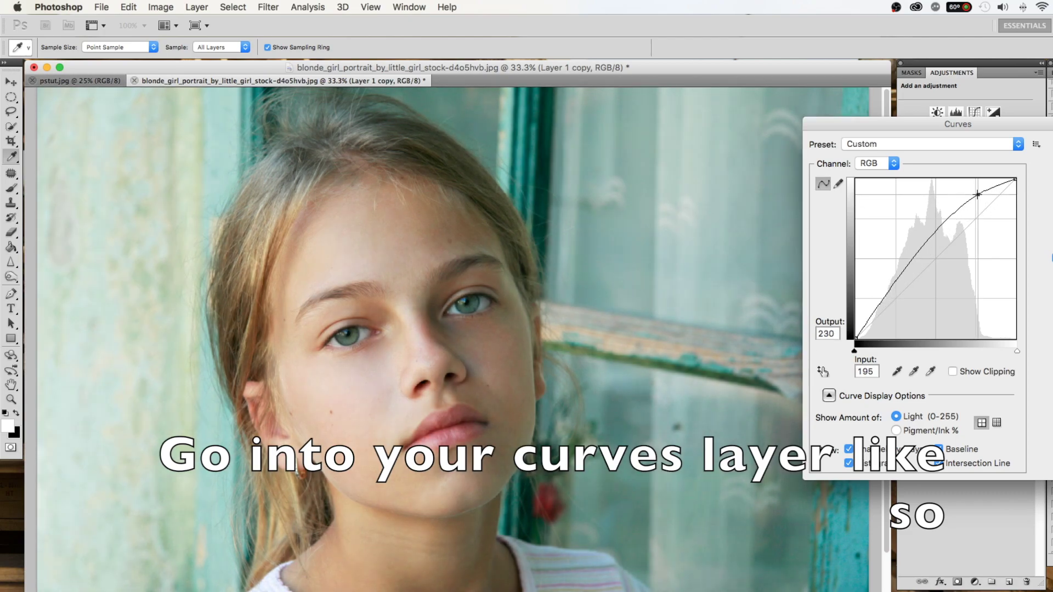
drag(977, 194, 973, 190)
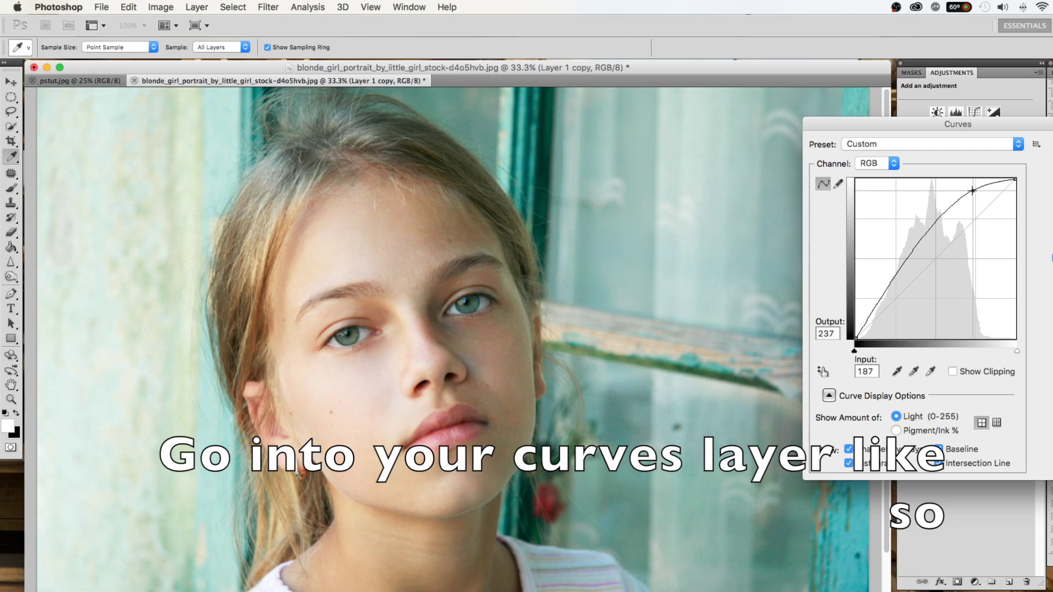
click(893, 278)
drag(893, 278, 894, 285)
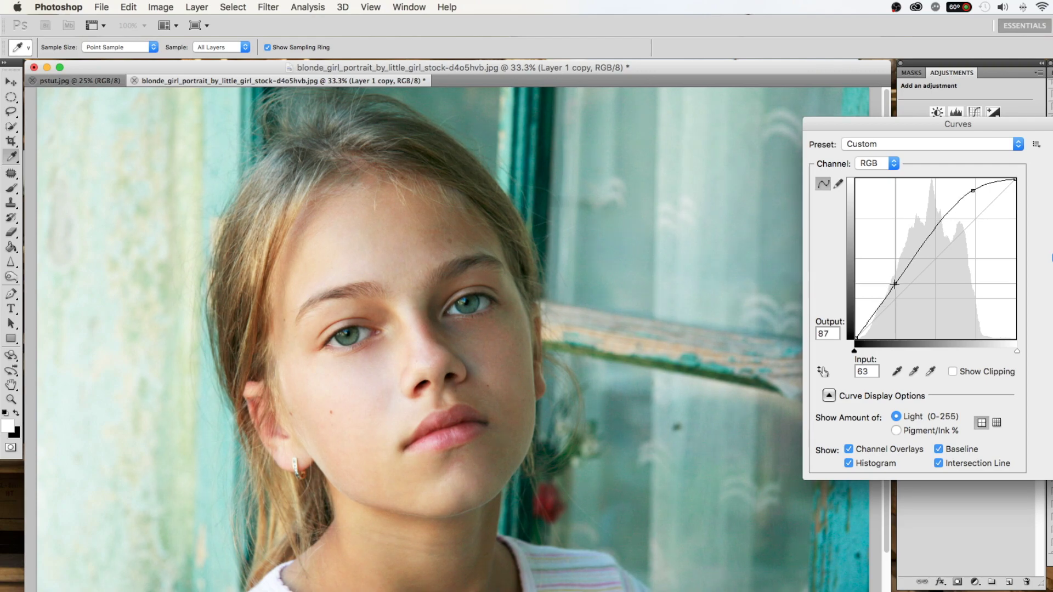
- Raise the Green and Blue channel midtones in the same Curves adjustment
click(873, 163)
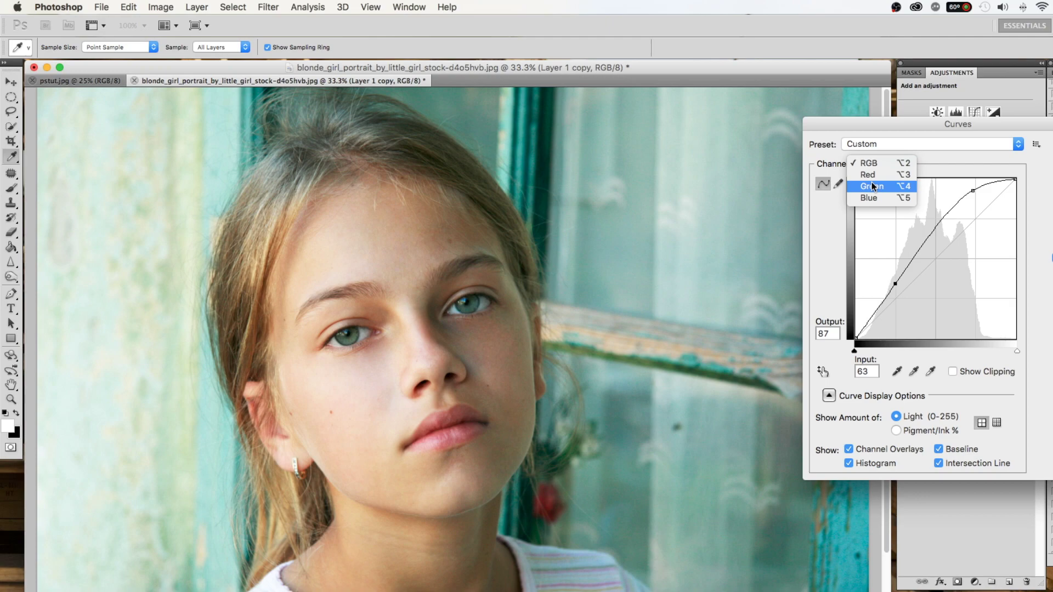
click(874, 188)
drag(934, 255, 936, 247)
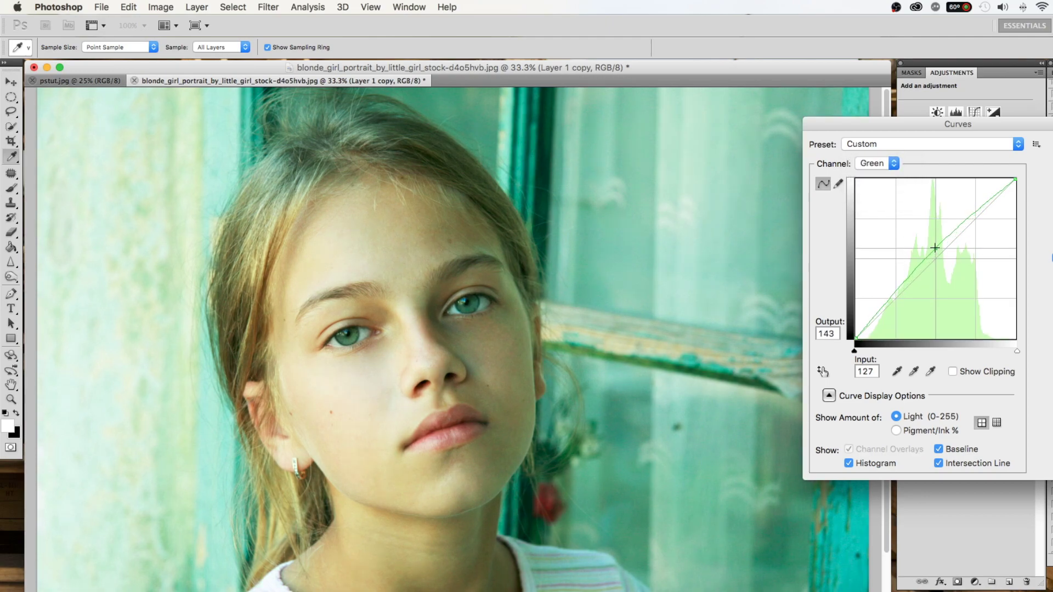
click(872, 164)
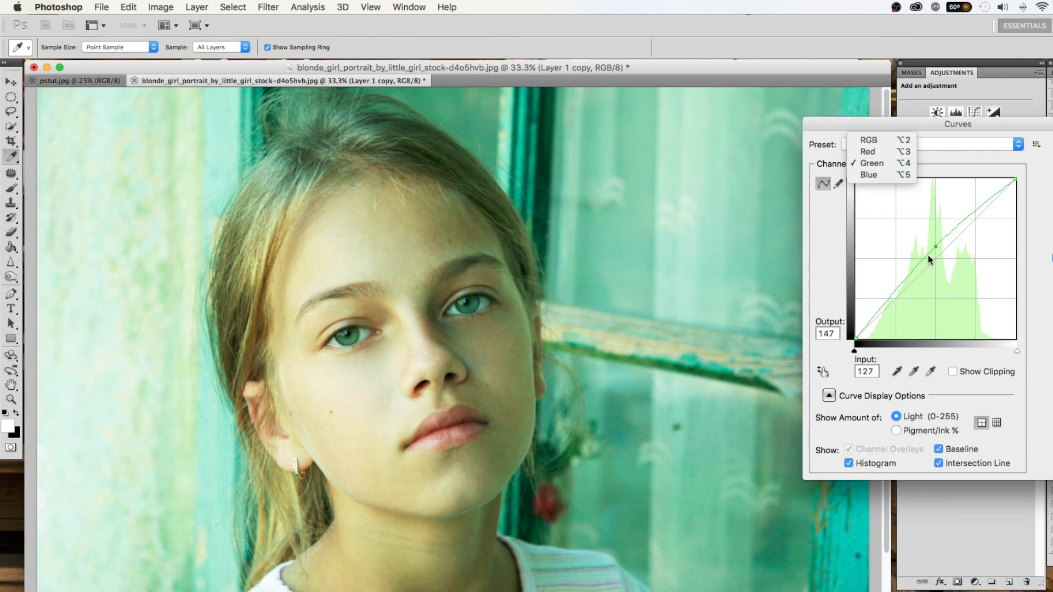
click(869, 175)
drag(932, 265, 931, 234)
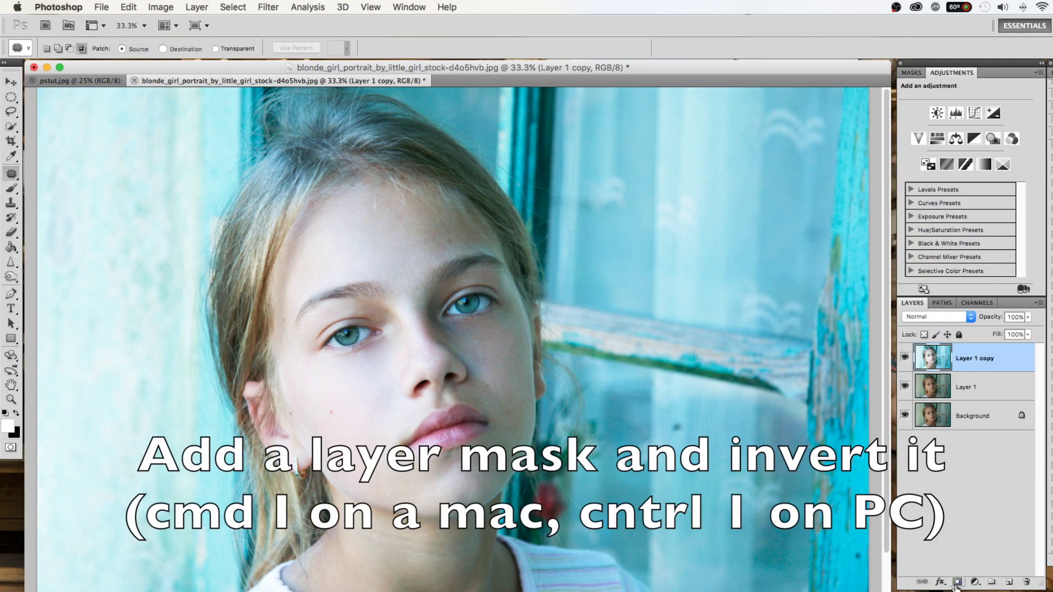
- Add an inverted black layer mask to the copy and set up a 30% opacity, size 20 brush
click(957, 582)
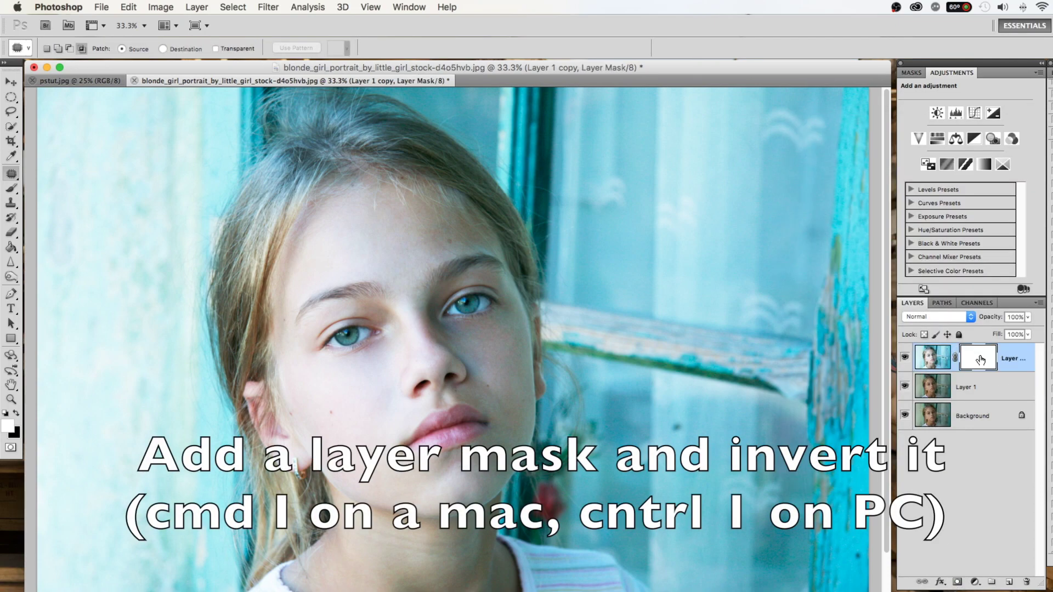
key(super+i)
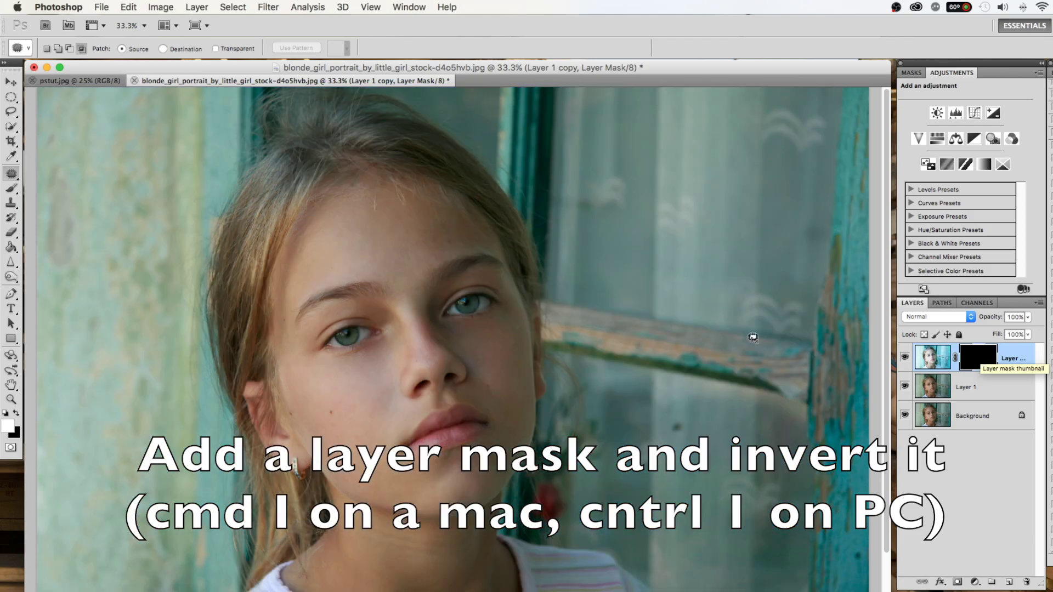
click(11, 192)
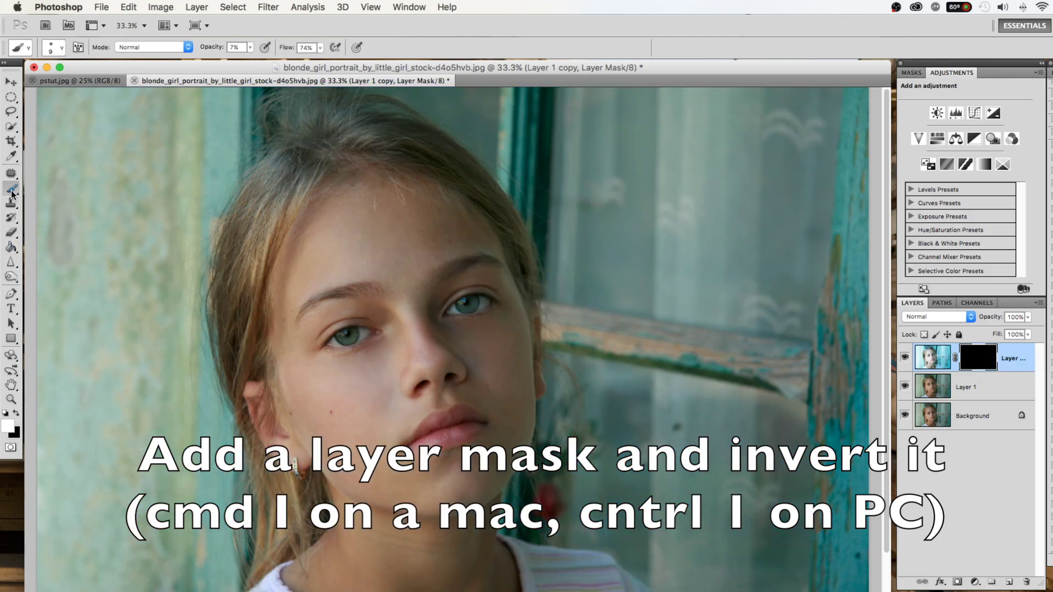
drag(208, 48, 217, 48)
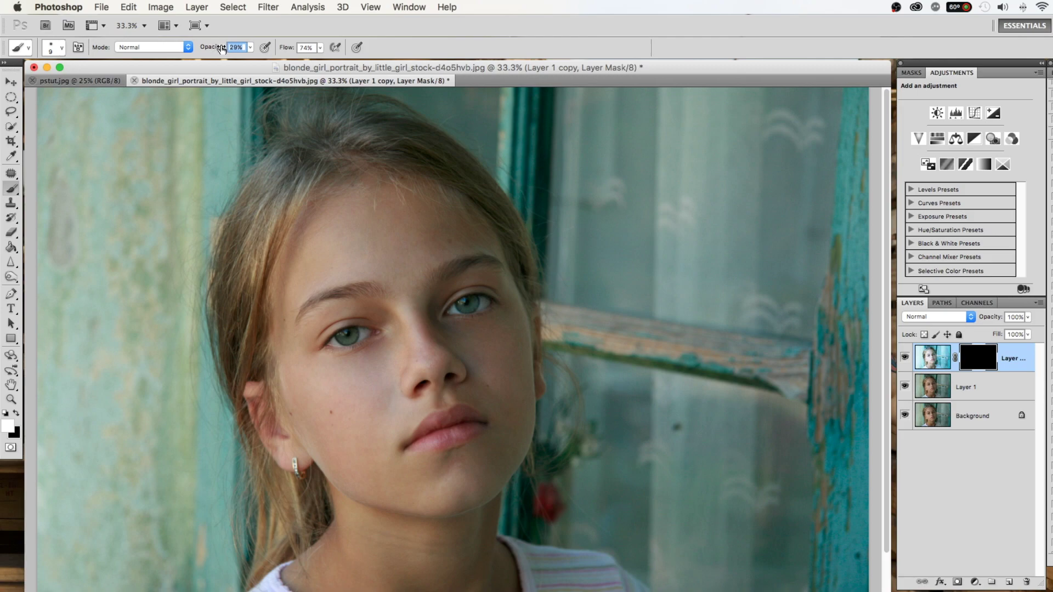
key(bracketright)
key(bracketright)
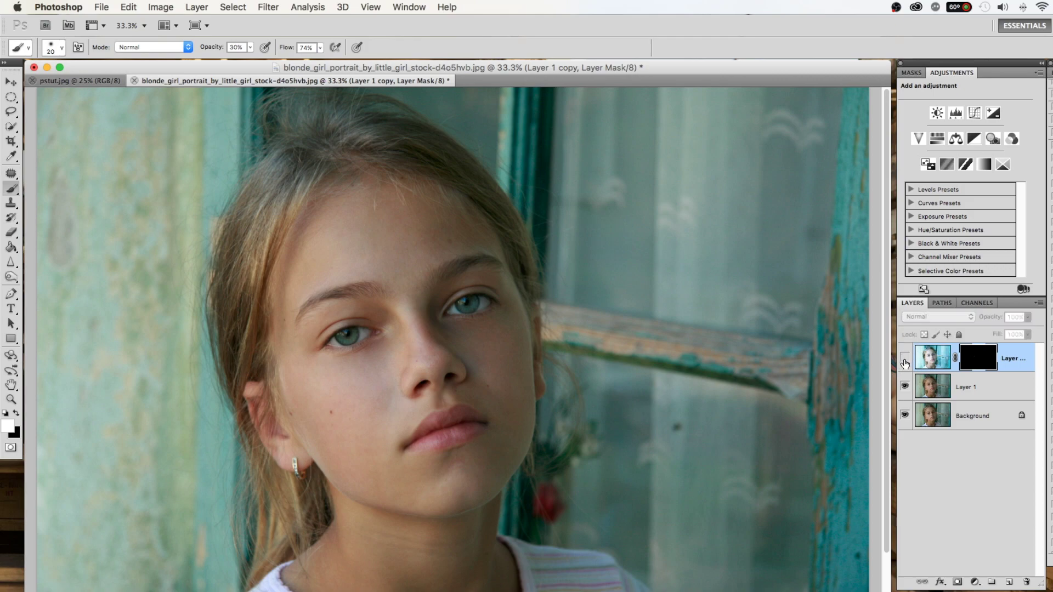
scroll(631, 417, down, 2)
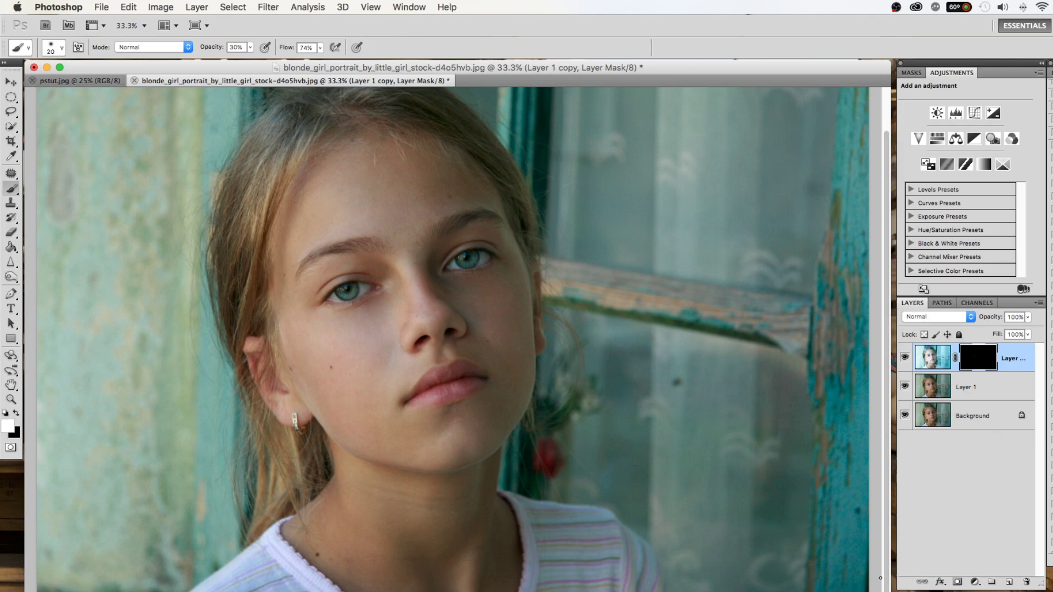
- Add a new Layer 2, sample a teal-grey from the background, and enlarge the brush to 80
click(1010, 583)
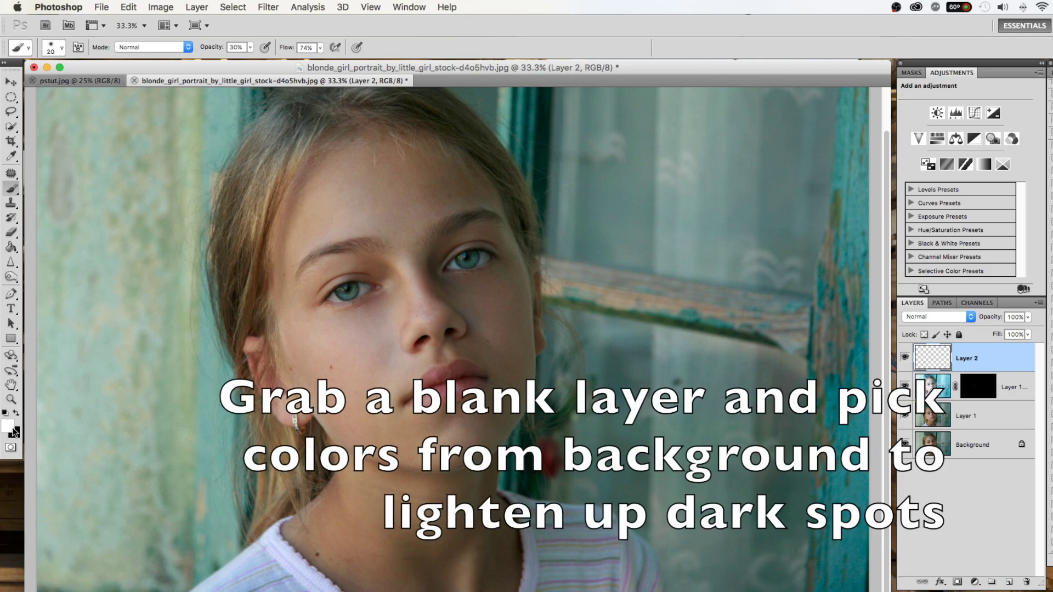
click(12, 429)
click(209, 460)
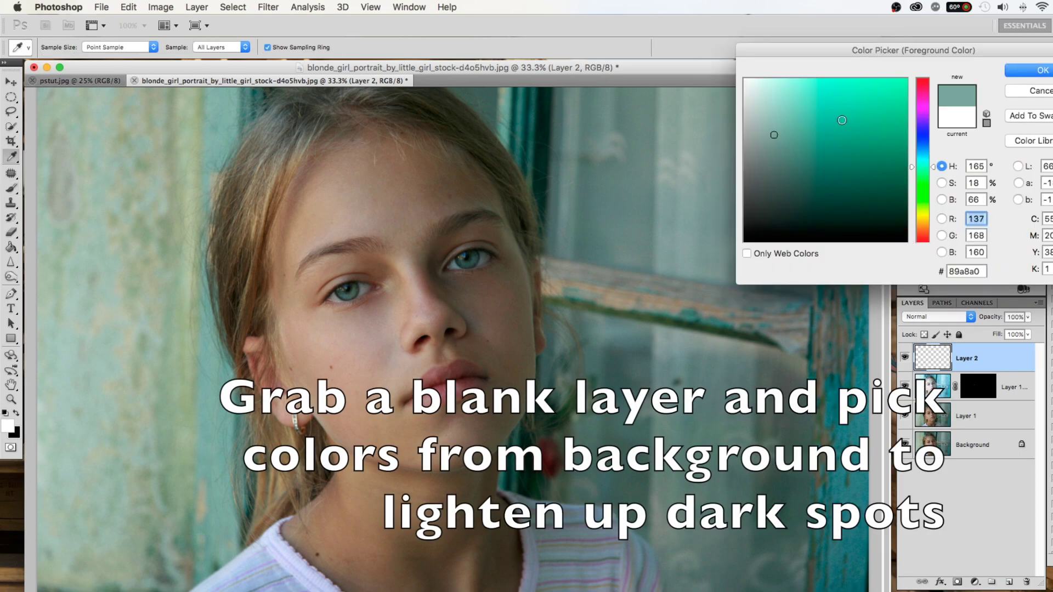
click(1041, 71)
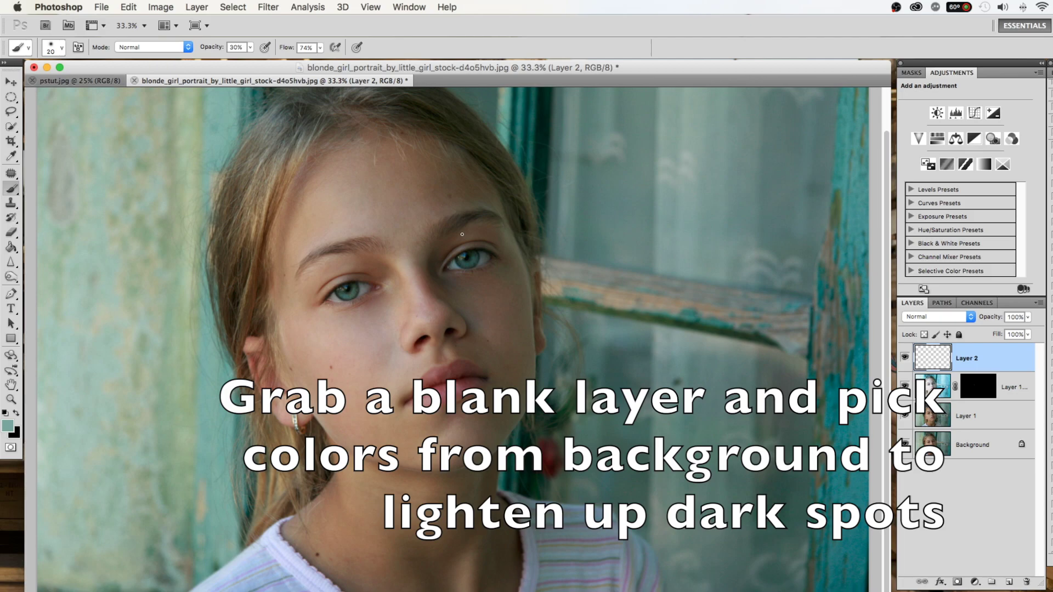
key(bracketright)
key(bracketright)
key(bracketright)
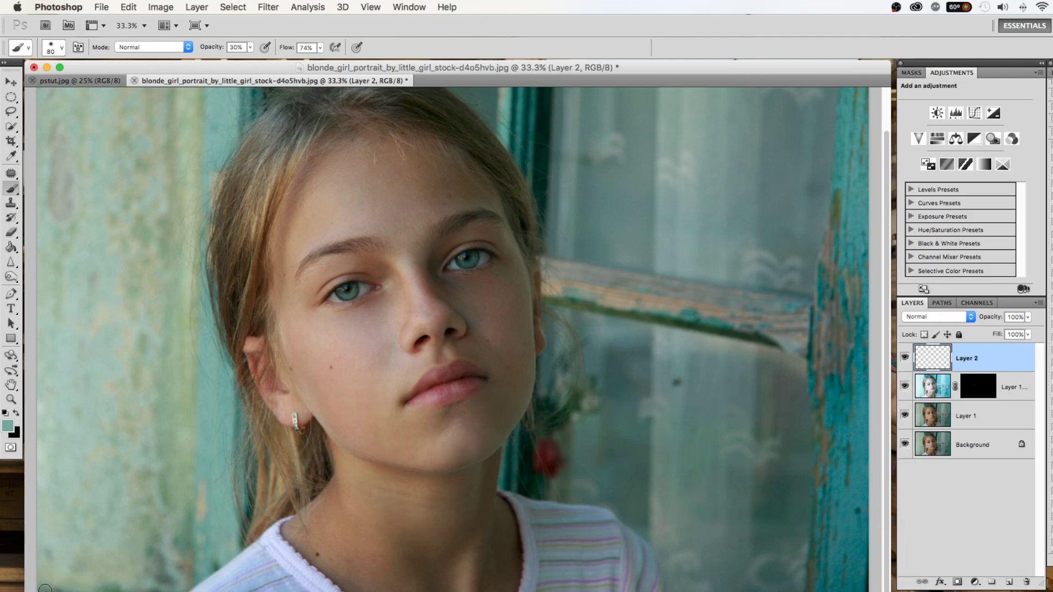
- Brush the teal over the dark hair edges, window frame, curtain and background spots
drag(56, 583, 238, 521)
drag(238, 521, 237, 439)
mouse_move(513, 477)
mouse_down()
mouse_move(536, 377)
mouse_move(553, 461)
mouse_move(553, 357)
mouse_move(653, 324)
mouse_move(807, 439)
mouse_move(741, 291)
mouse_move(685, 283)
mouse_move(548, 219)
mouse_move(522, 94)
mouse_move(549, 87)
mouse_move(577, 123)
mouse_move(659, 127)
mouse_up()
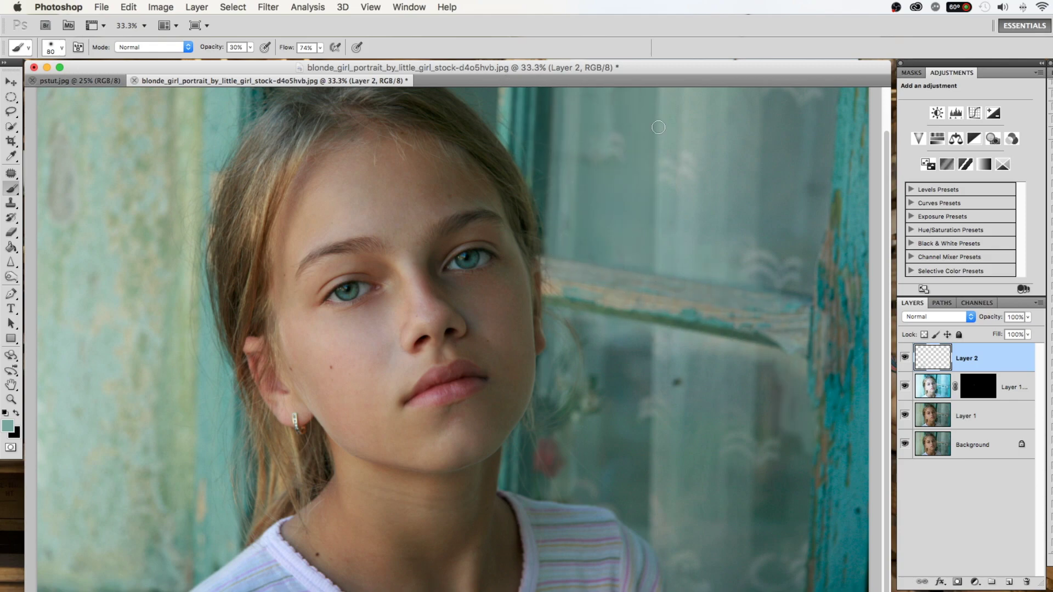
mouse_move(631, 243)
mouse_down()
mouse_move(510, 487)
mouse_move(604, 499)
mouse_move(625, 373)
mouse_move(657, 469)
mouse_move(653, 524)
mouse_move(675, 576)
mouse_move(768, 571)
mouse_move(857, 491)
mouse_move(774, 455)
mouse_move(738, 373)
mouse_move(746, 540)
mouse_move(843, 158)
mouse_move(817, 274)
mouse_move(726, 102)
mouse_up()
mouse_move(760, 224)
mouse_down()
mouse_move(844, 329)
mouse_move(815, 455)
mouse_move(800, 140)
mouse_up()
key(bracketright)
key(bracketright)
key(bracketright)
key(bracketleft)
key(bracketleft)
key(bracketleft)
mouse_move(557, 176)
mouse_down()
mouse_move(597, 287)
mouse_move(555, 435)
mouse_move(569, 365)
mouse_move(588, 468)
mouse_move(675, 540)
mouse_up()
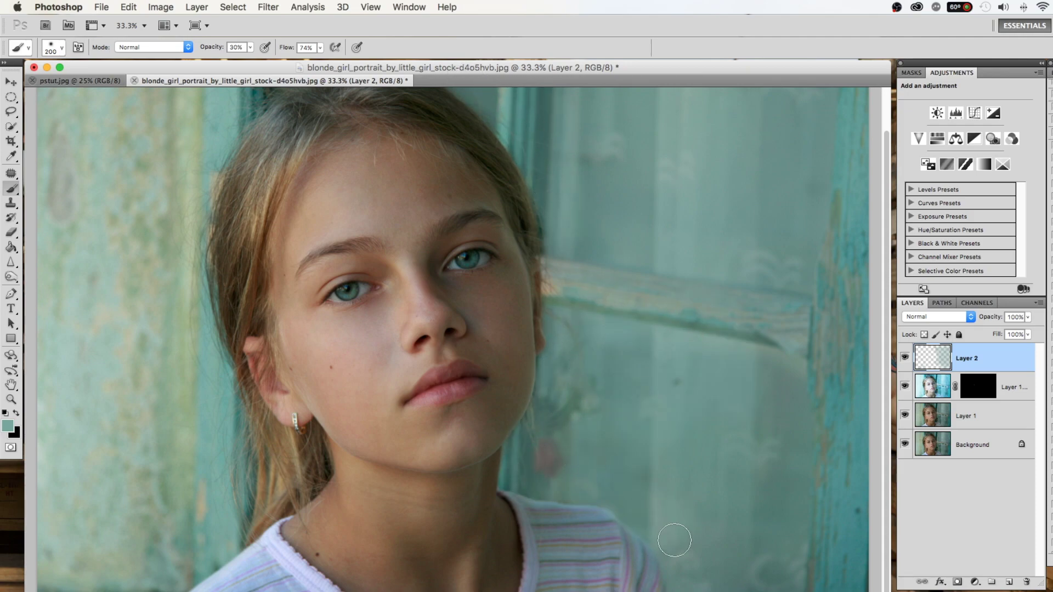
- Sample a darker teal from the image as the new foreground colour
click(8, 426)
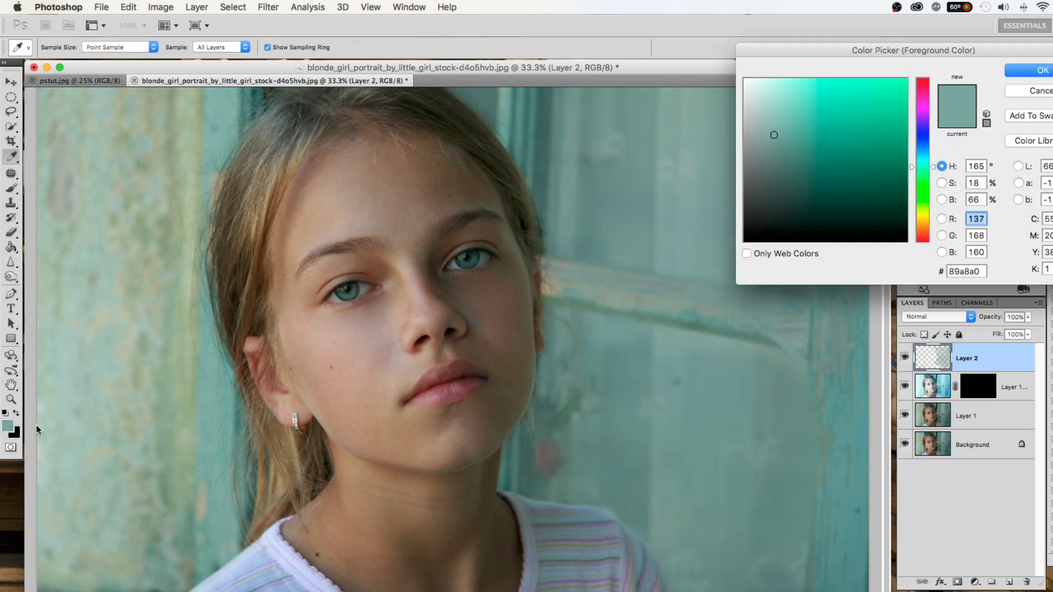
click(866, 562)
key(Return)
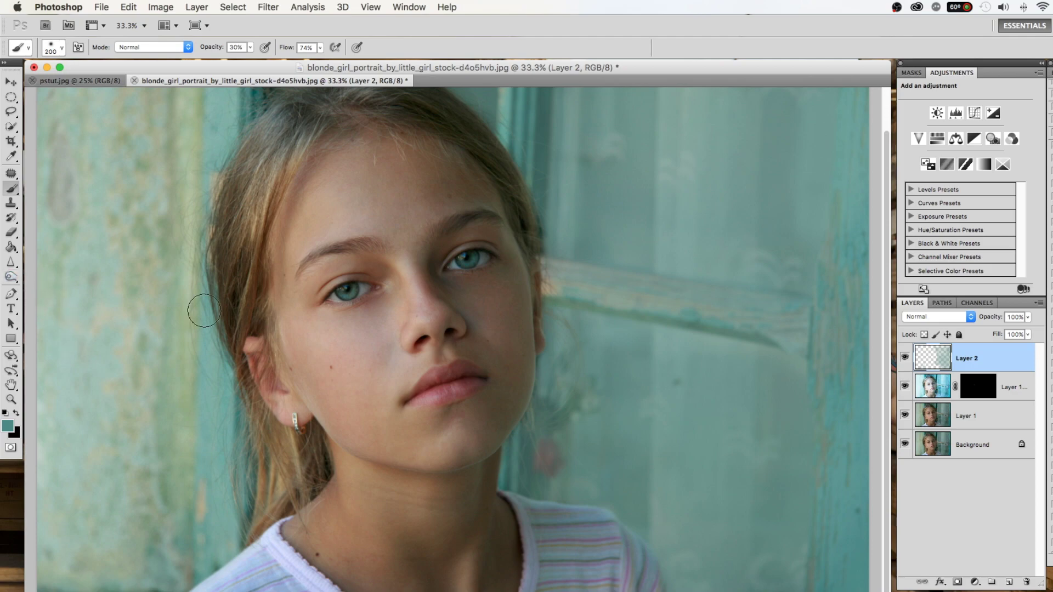
click(975, 583)
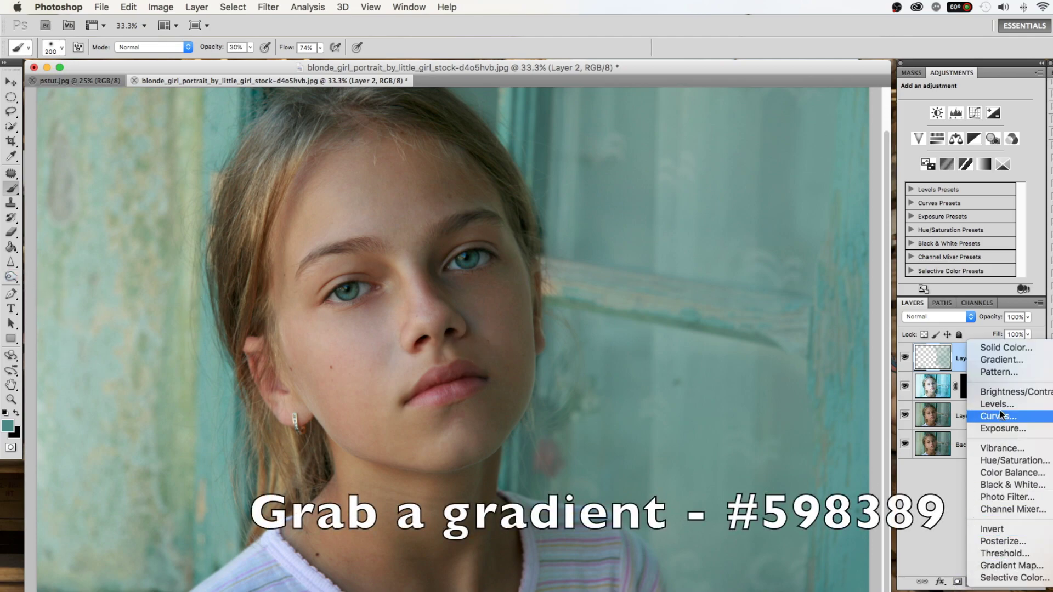
- Add a gradient fill with a #598389 stop, radial style, reversed and shifted left over the face
click(999, 361)
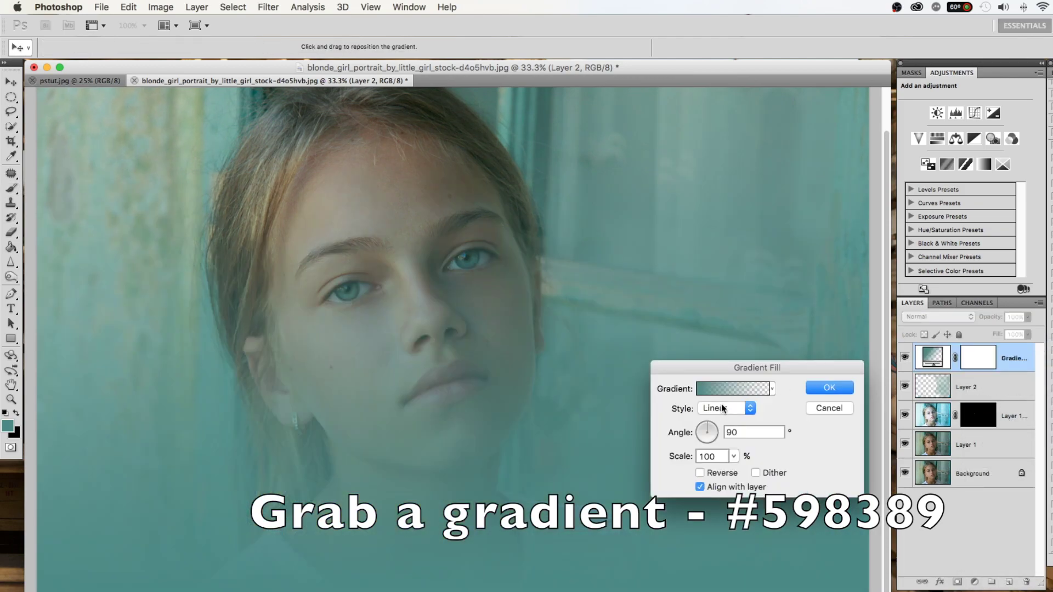
click(704, 390)
drag(779, 271, 782, 270)
click(849, 328)
double_click(979, 272)
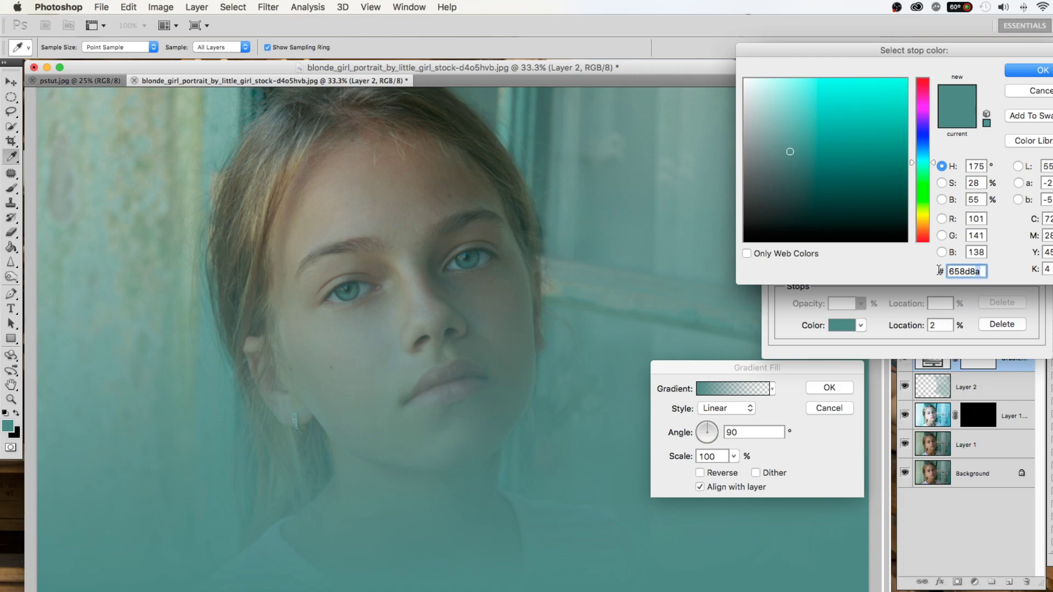
text(5)
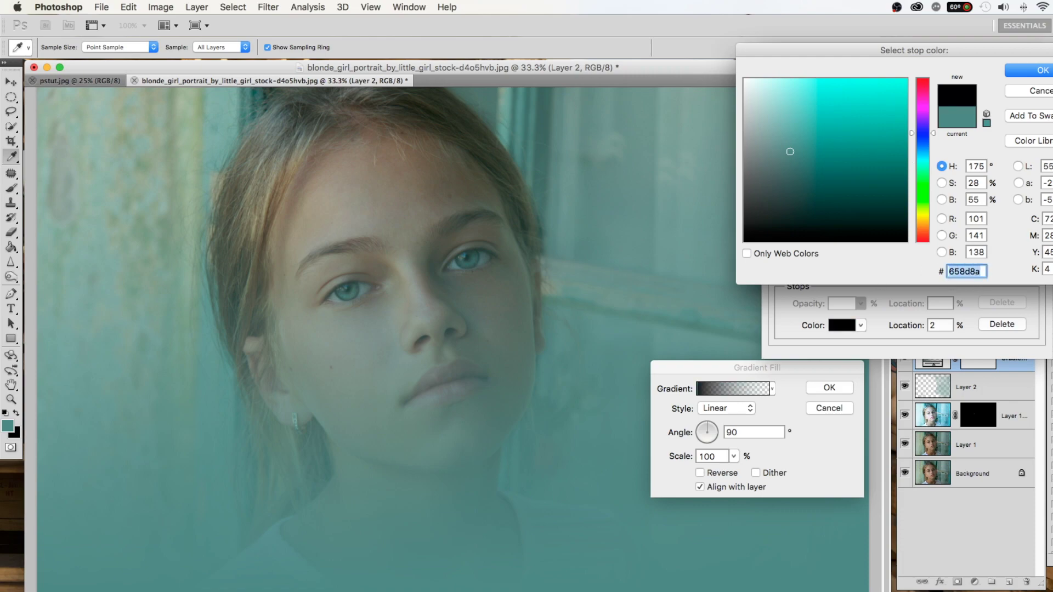
text(98389)
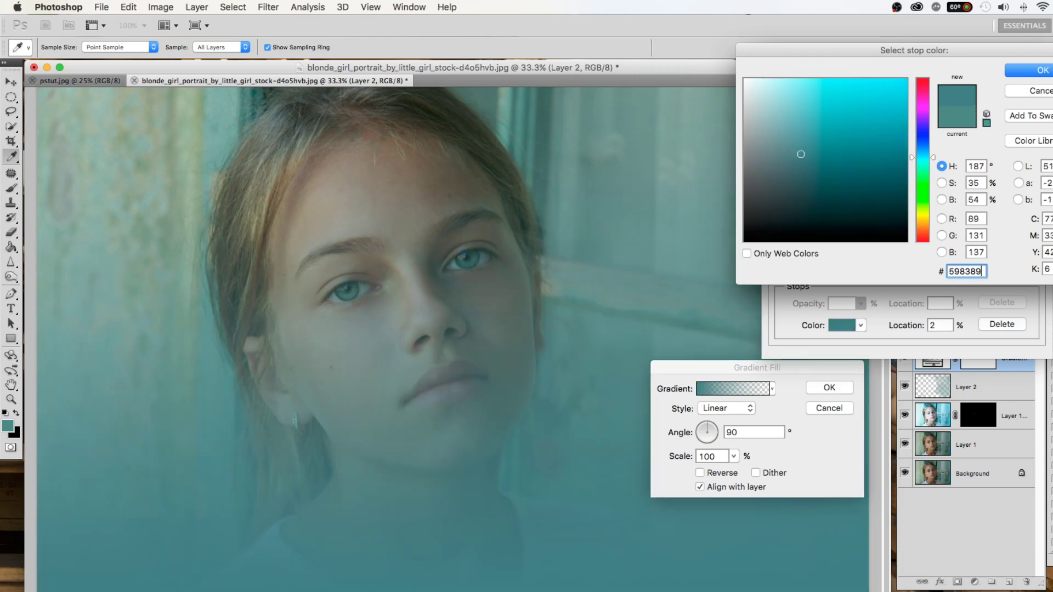
click(1035, 71)
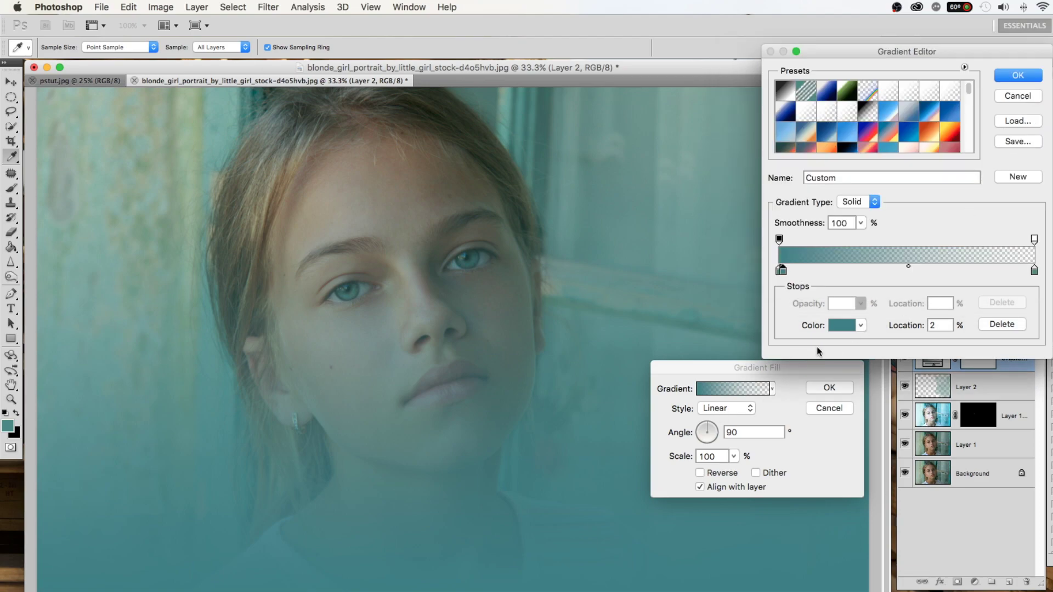
click(1014, 75)
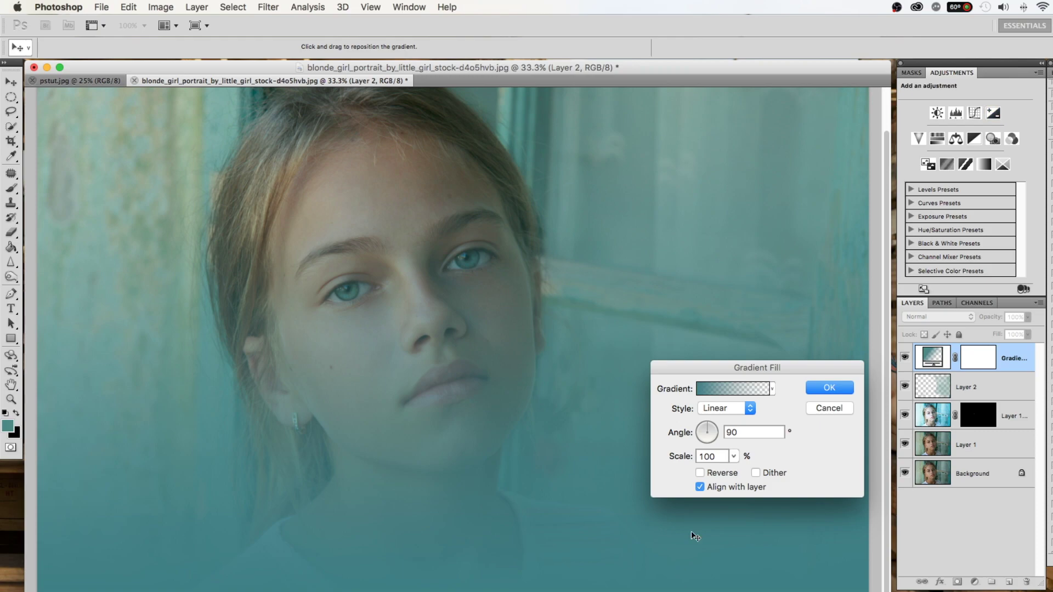
click(711, 410)
click(707, 419)
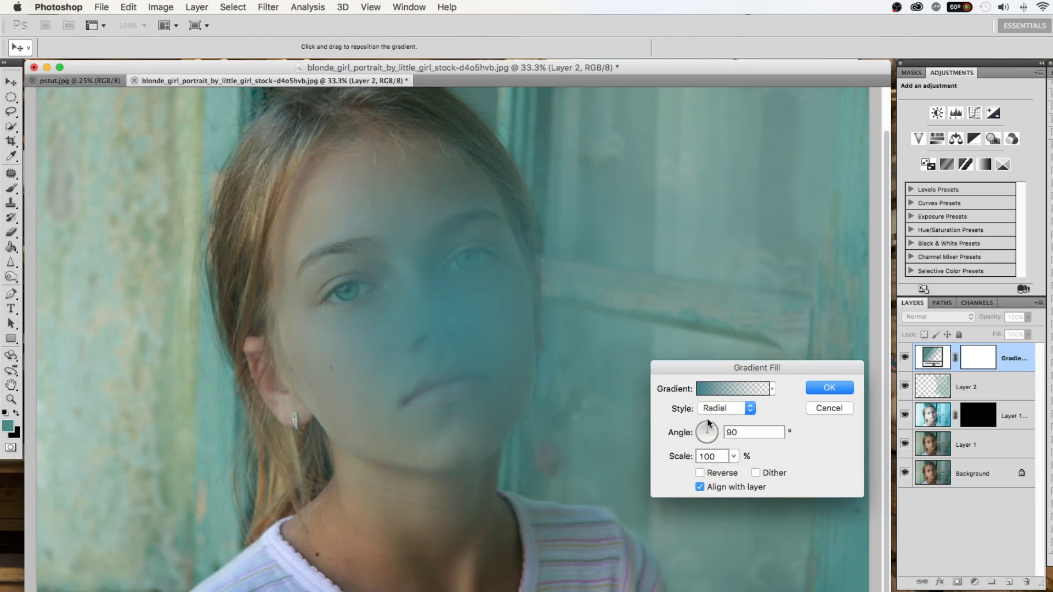
click(700, 472)
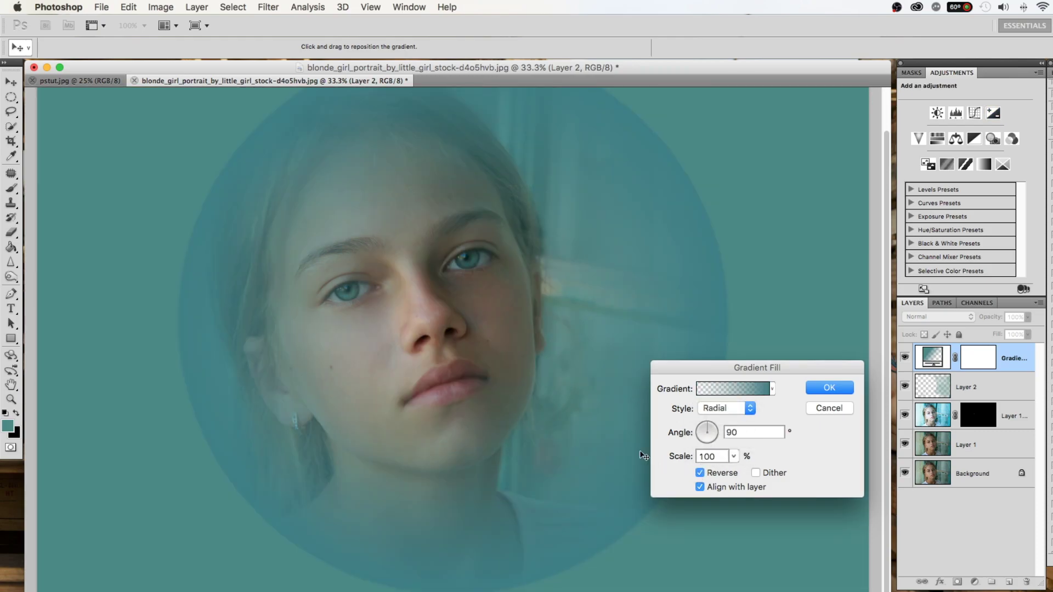
drag(619, 419, 571, 413)
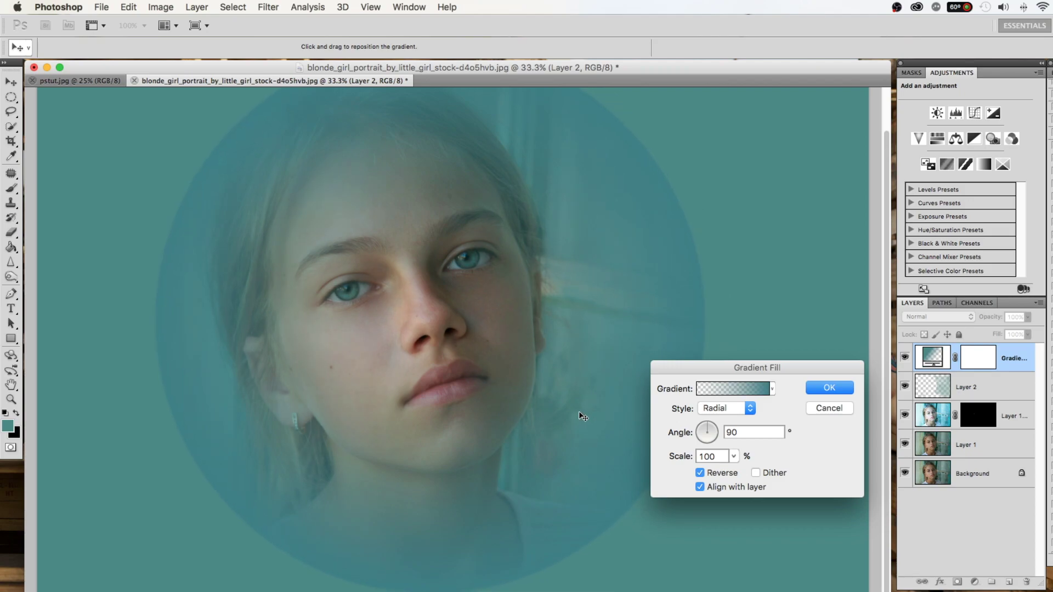
- Switch the gradient to Color to Transparent with #598389, confirm, and lower opacity to 76%
click(738, 390)
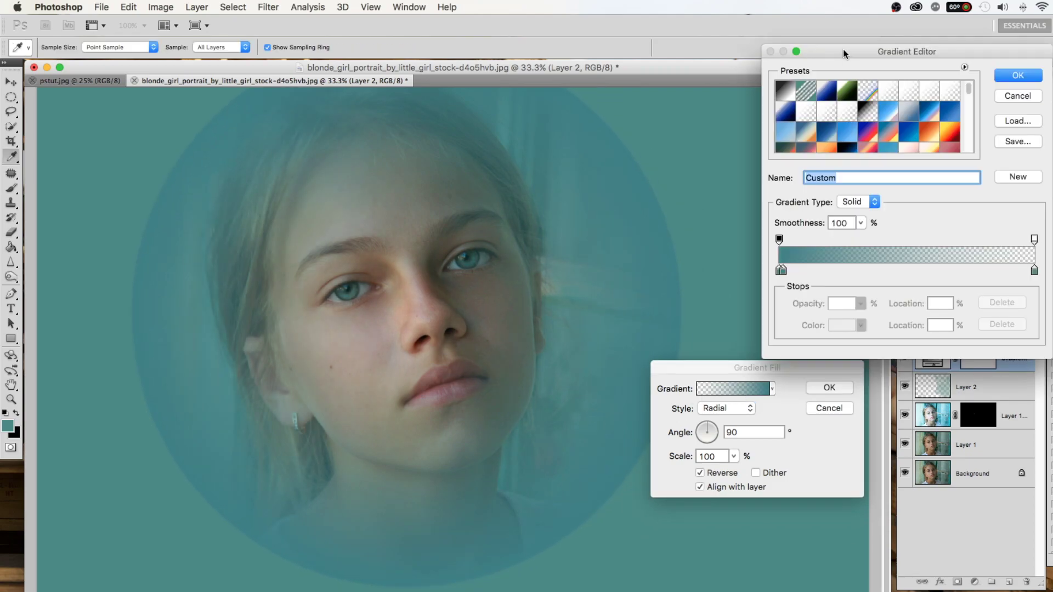
click(893, 94)
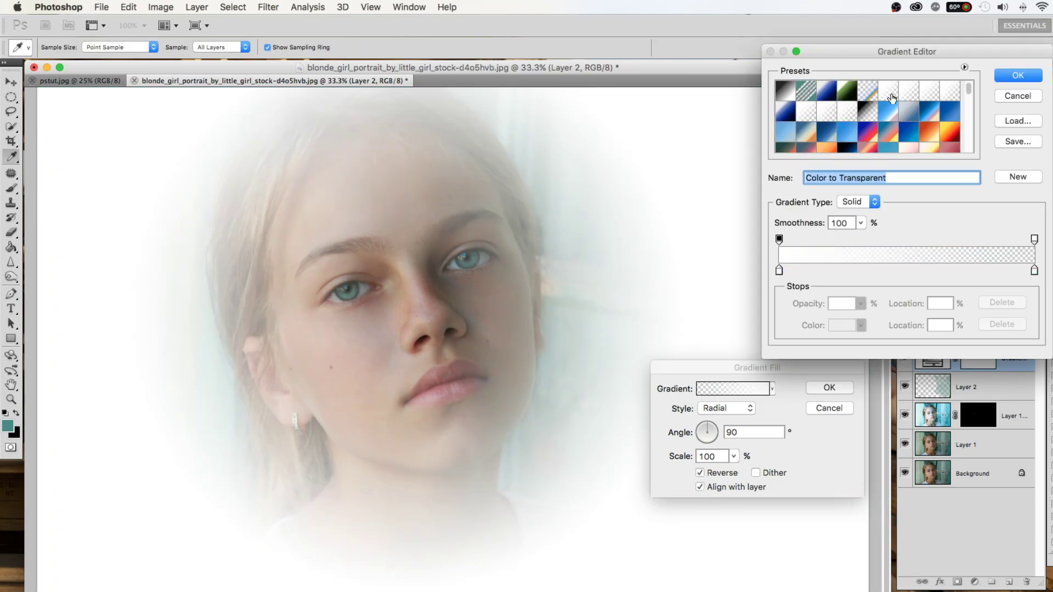
click(779, 271)
click(842, 325)
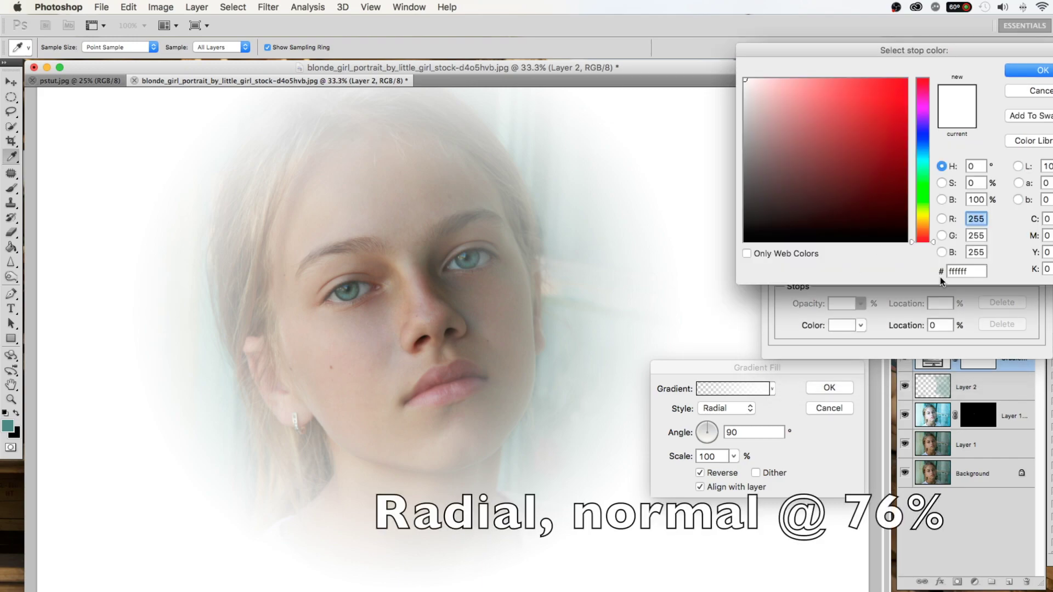
click(977, 270)
text(5)
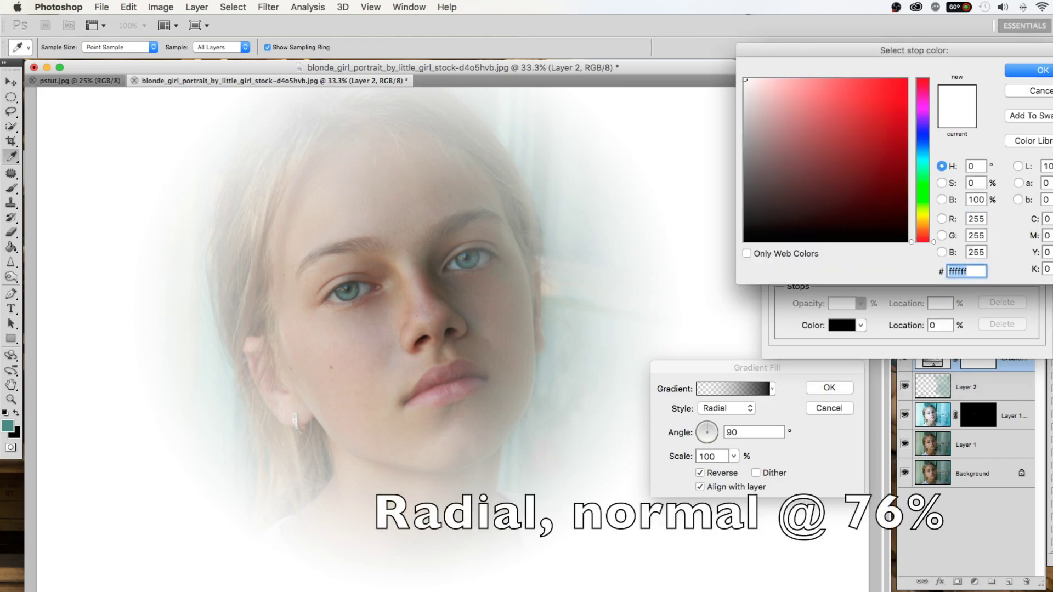
text(9838)
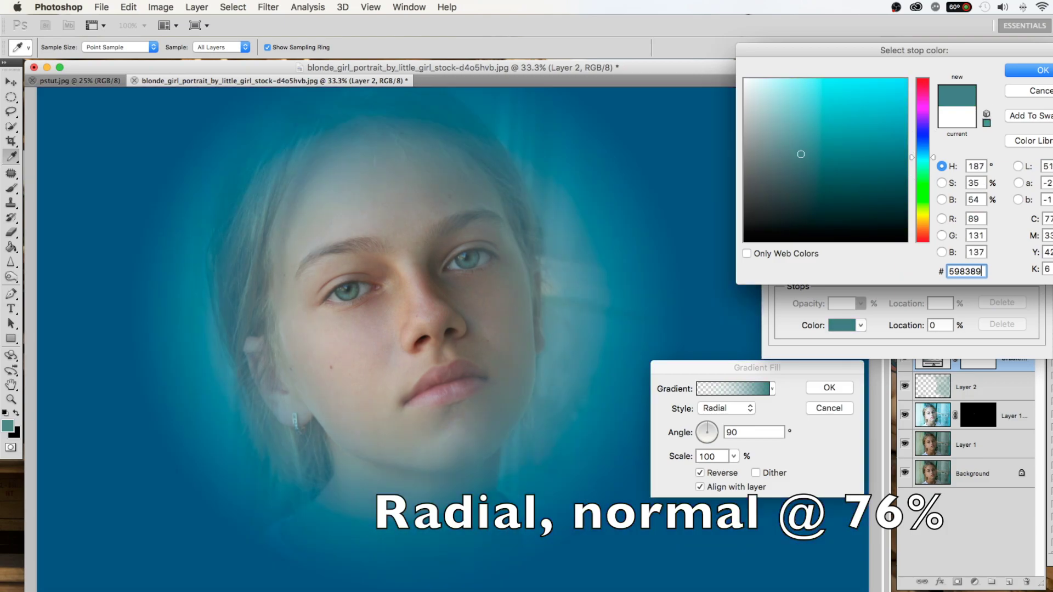
text(9)
key(Return)
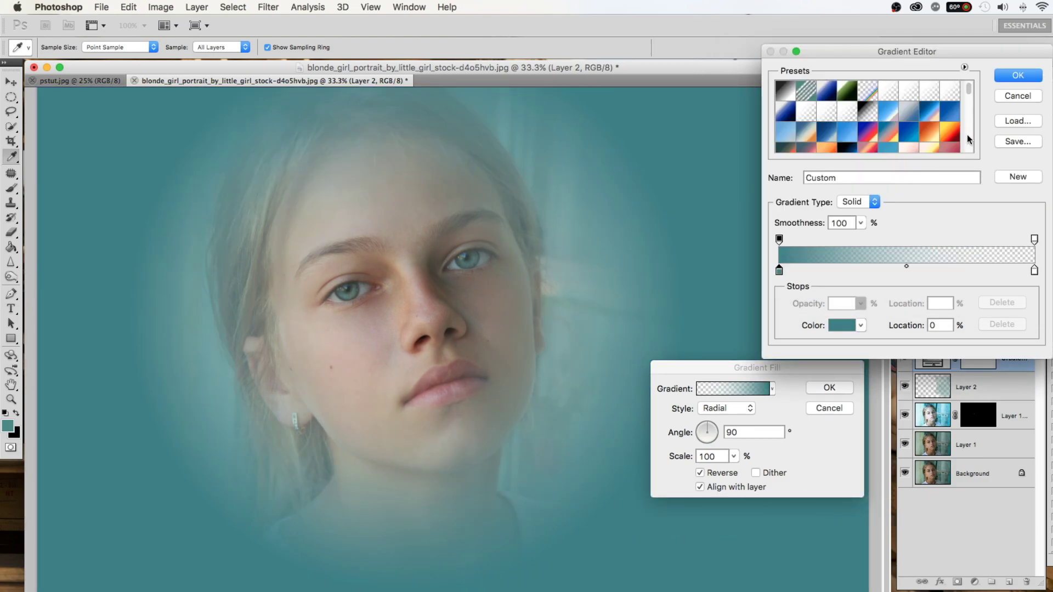
click(1022, 73)
click(827, 391)
drag(995, 318, 987, 318)
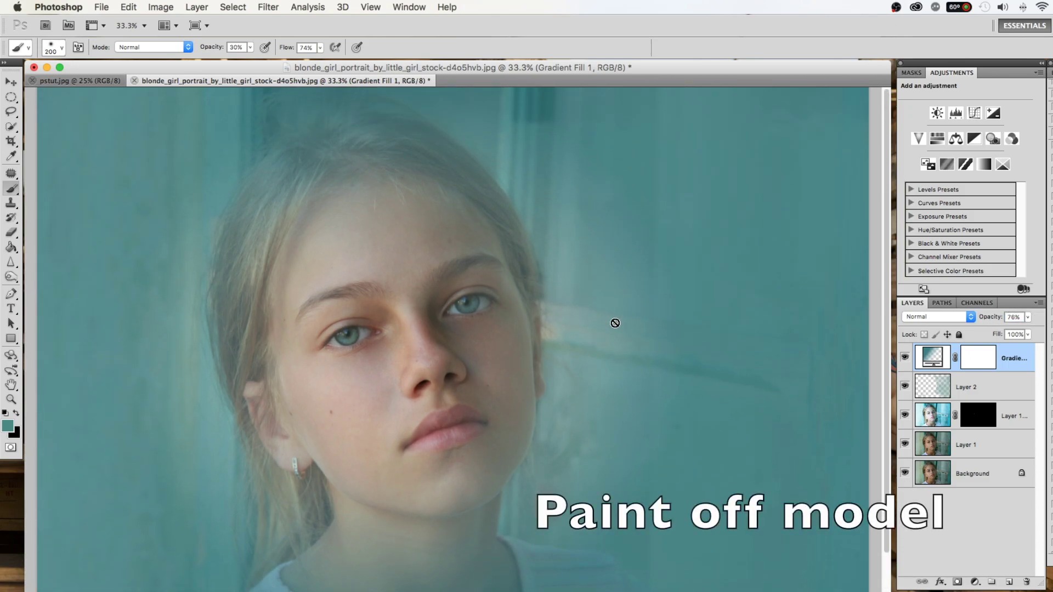
- On the Gradient Fill 1 mask, brush the teal off the hair around the face, neck and jawline
click(931, 387)
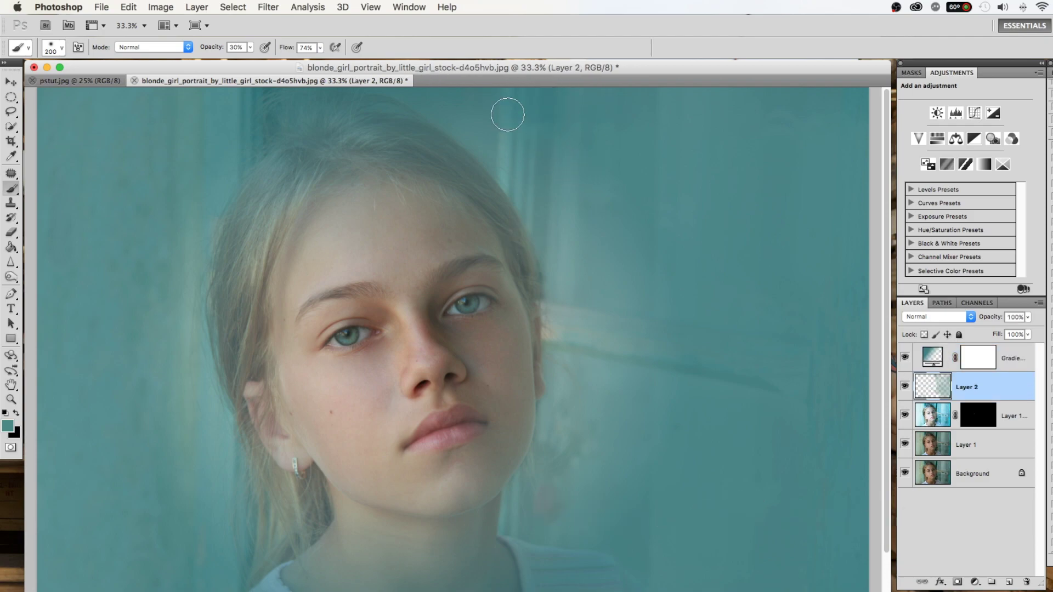
click(986, 351)
key(bracketleft)
key(bracketleft)
key(bracketleft)
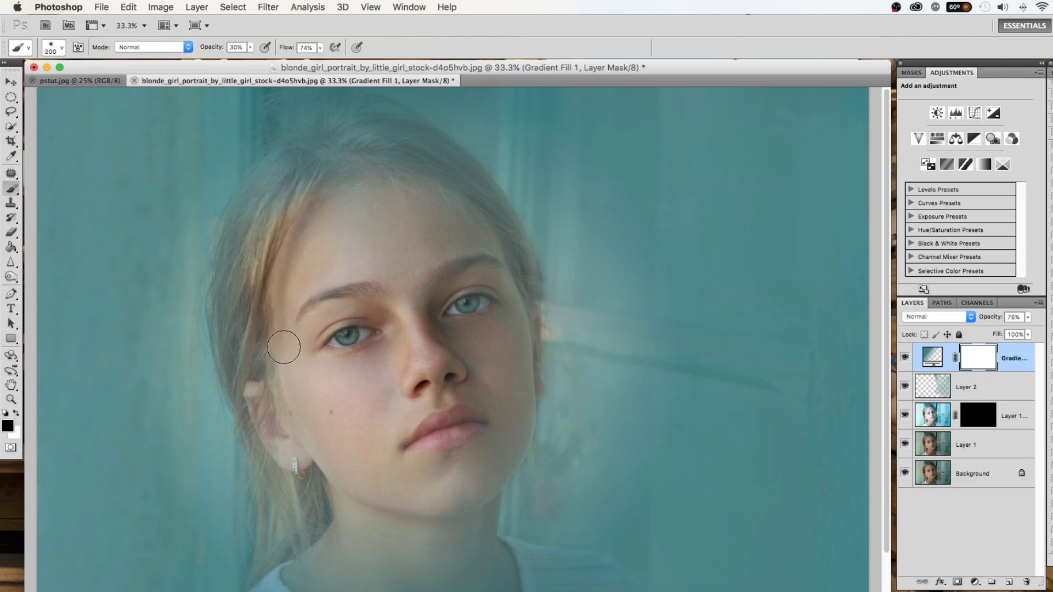
drag(282, 341, 252, 428)
drag(233, 351, 233, 230)
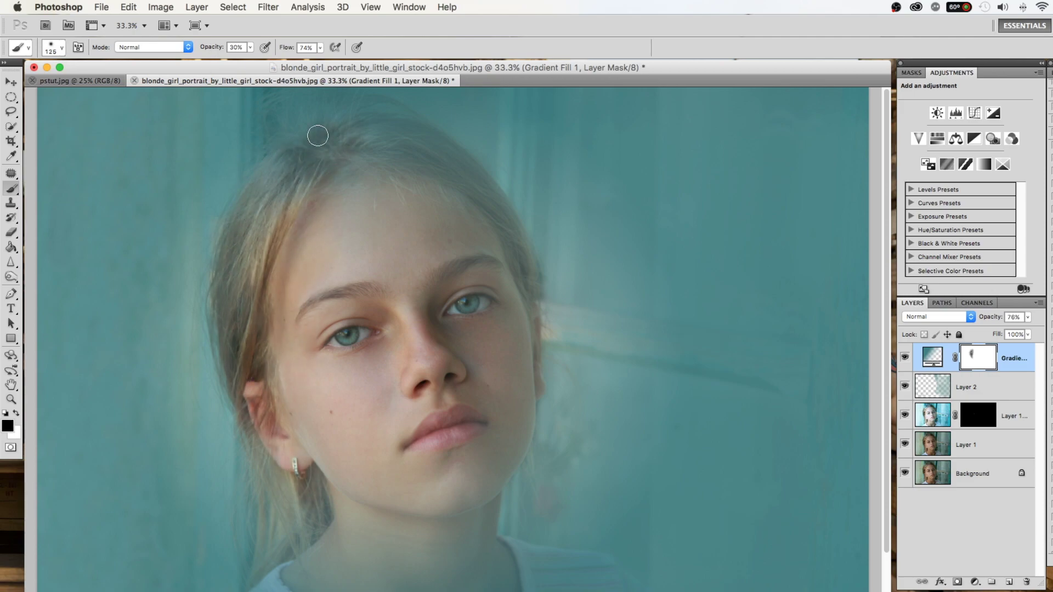
mouse_move(433, 209)
mouse_down()
mouse_move(518, 270)
mouse_move(430, 139)
mouse_move(433, 176)
mouse_move(418, 192)
mouse_move(305, 177)
mouse_move(463, 186)
mouse_up()
key(bracketleft)
key(bracketleft)
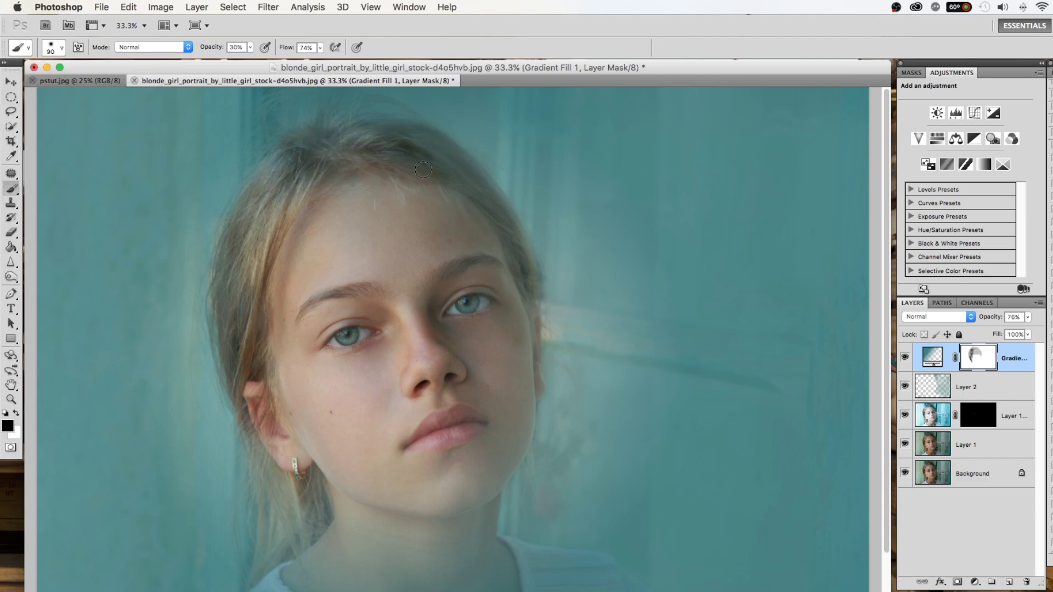
key(bracketright)
key(bracketright)
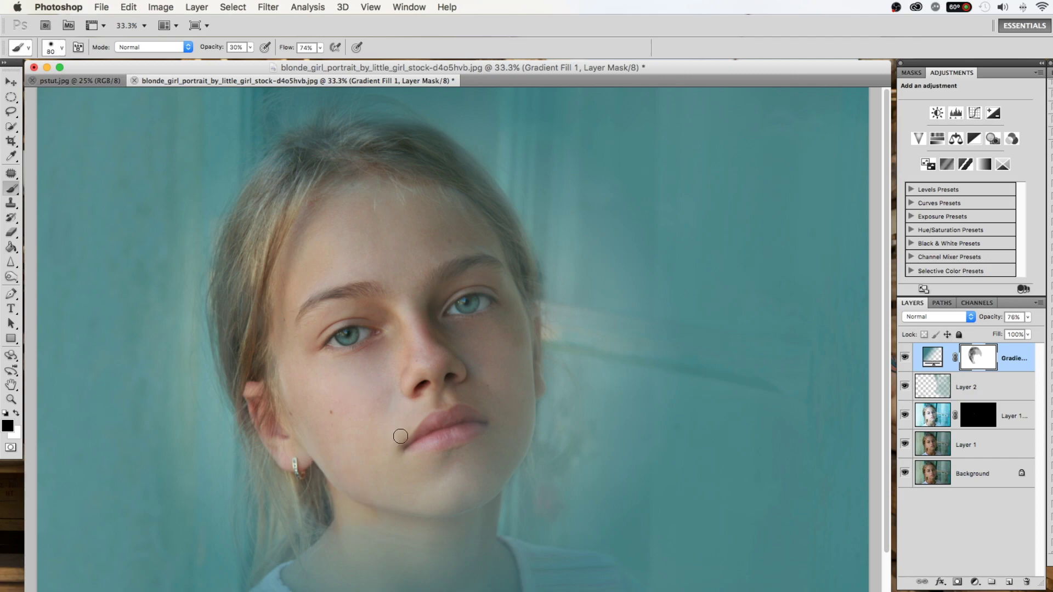
drag(406, 521, 381, 553)
drag(472, 582, 516, 340)
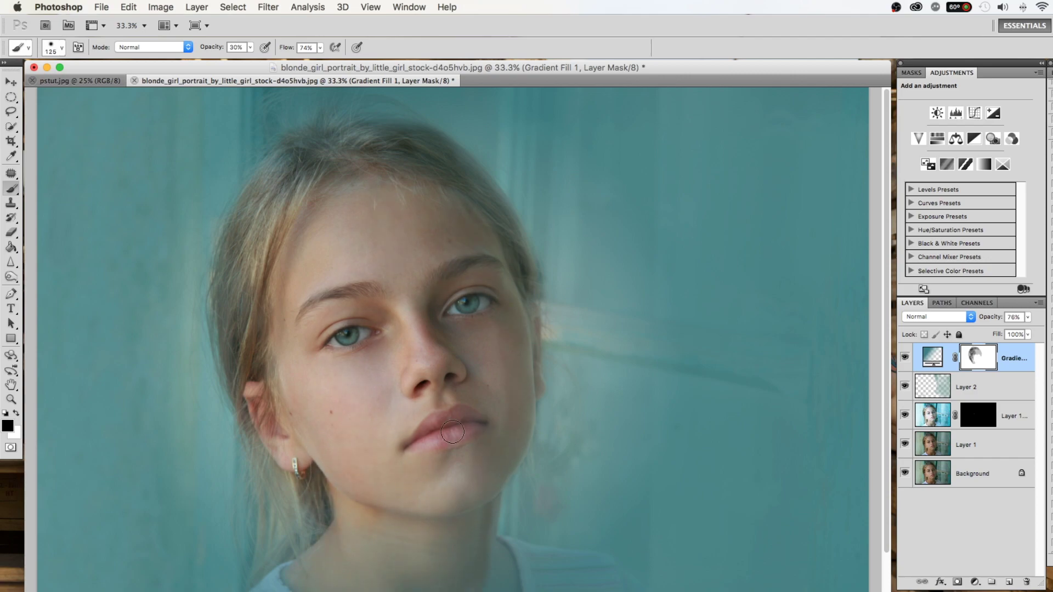
- With a smaller brush, refine the mask beside the neck, hair edge, right cheek and hairline
key(bracketleft)
key(bracketleft)
mouse_move(315, 537)
mouse_down()
mouse_move(299, 497)
mouse_move(544, 588)
mouse_up()
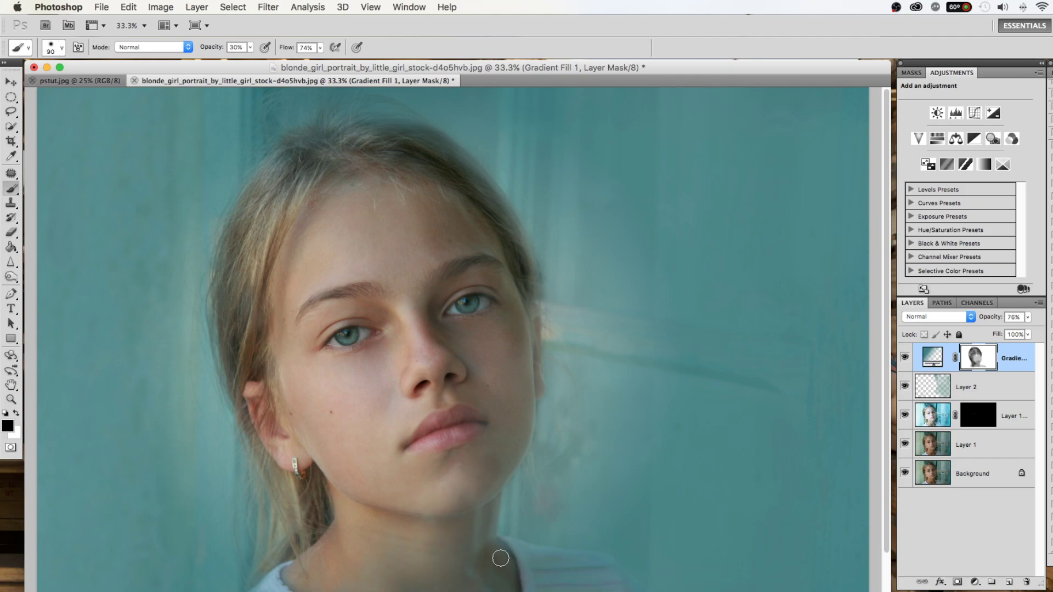
drag(221, 325, 254, 288)
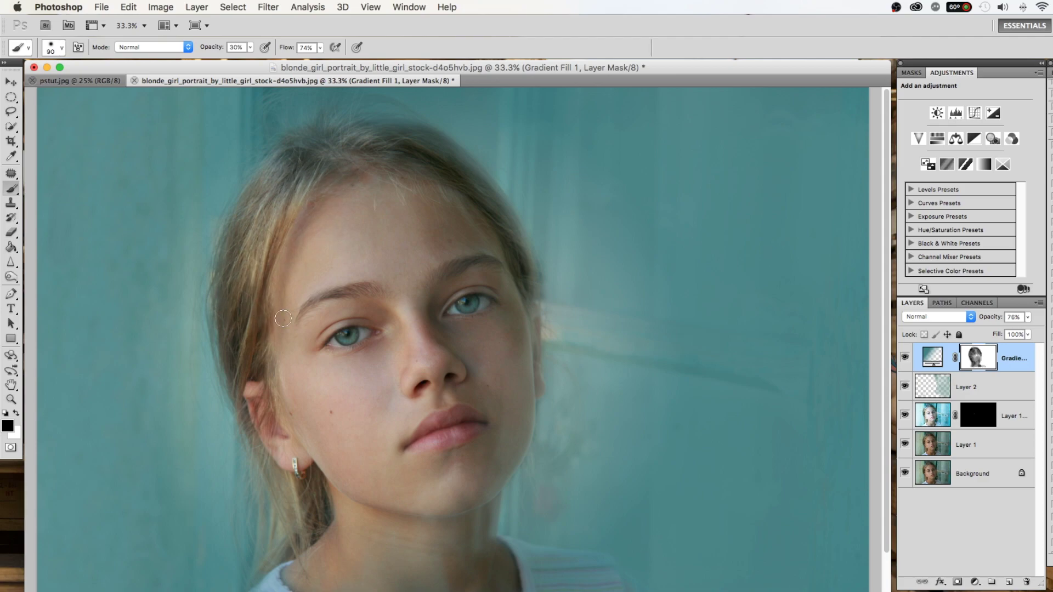
key(bracketleft)
key(bracketleft)
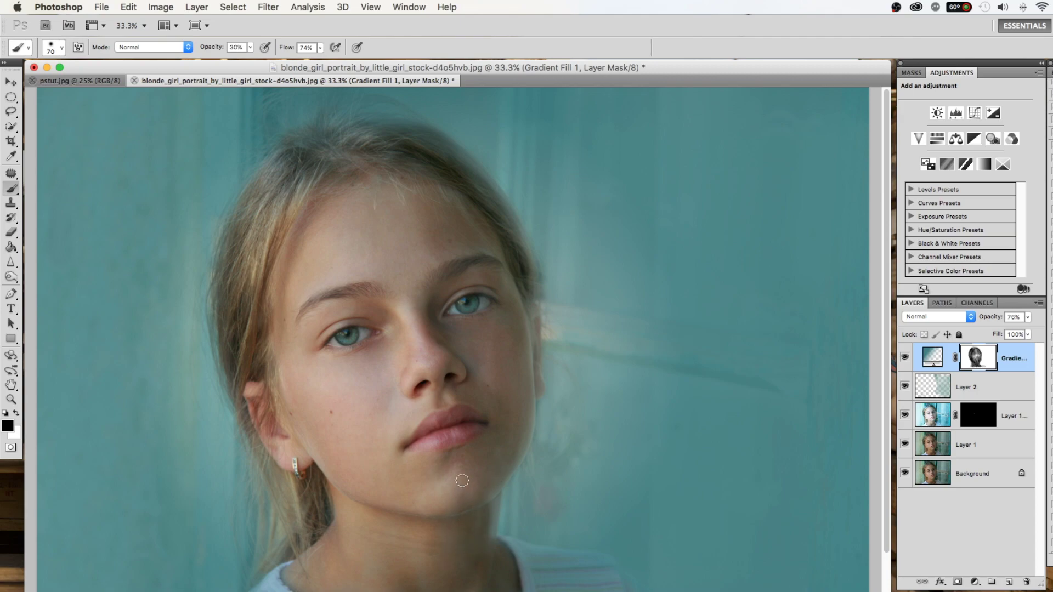
key(bracketleft)
drag(526, 359, 518, 309)
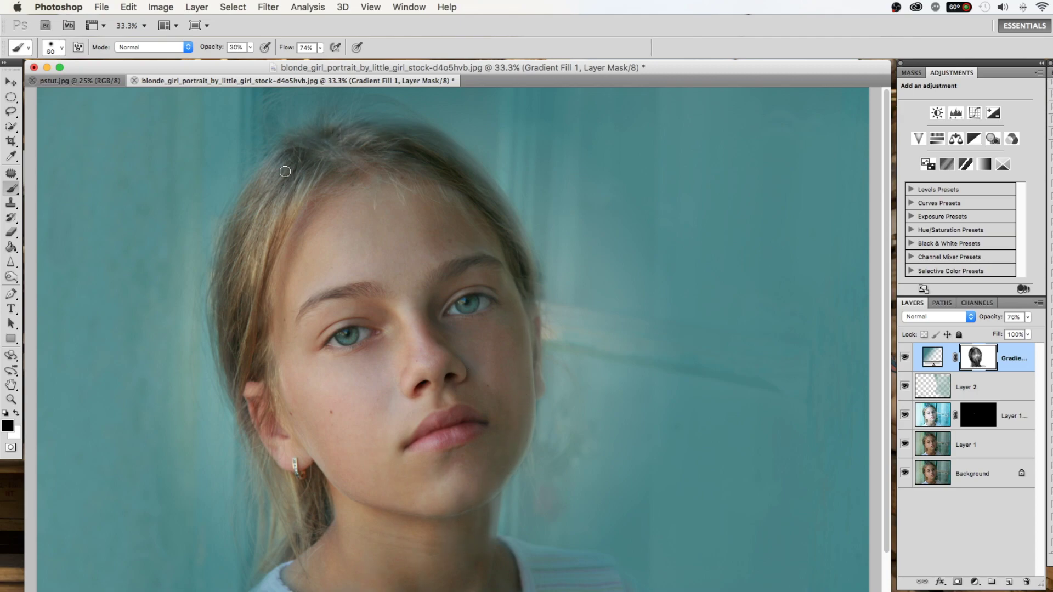
drag(472, 188, 450, 182)
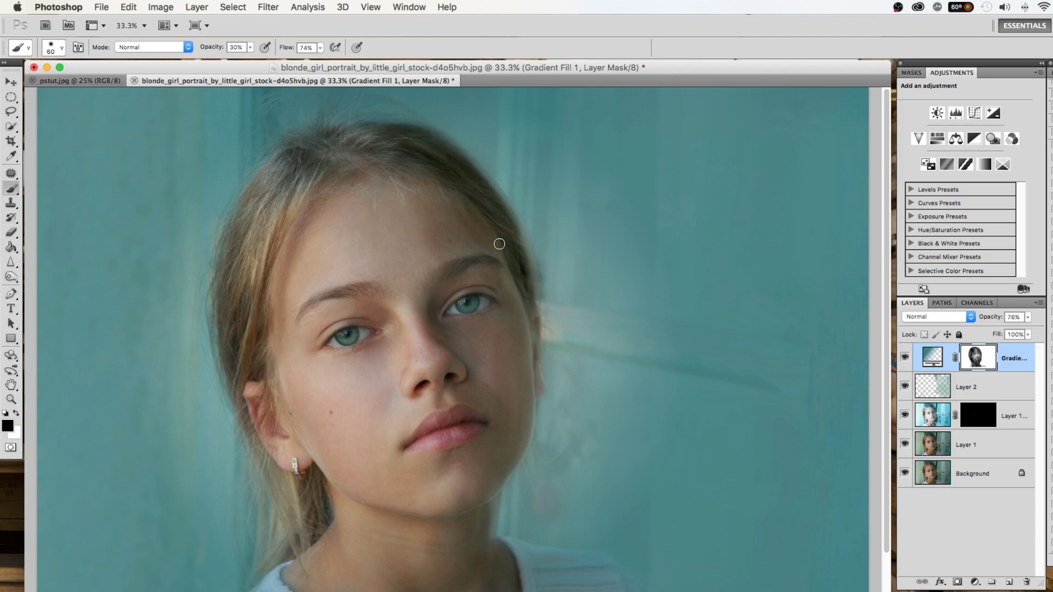
key(bracketright)
key(bracketright)
key(bracketright)
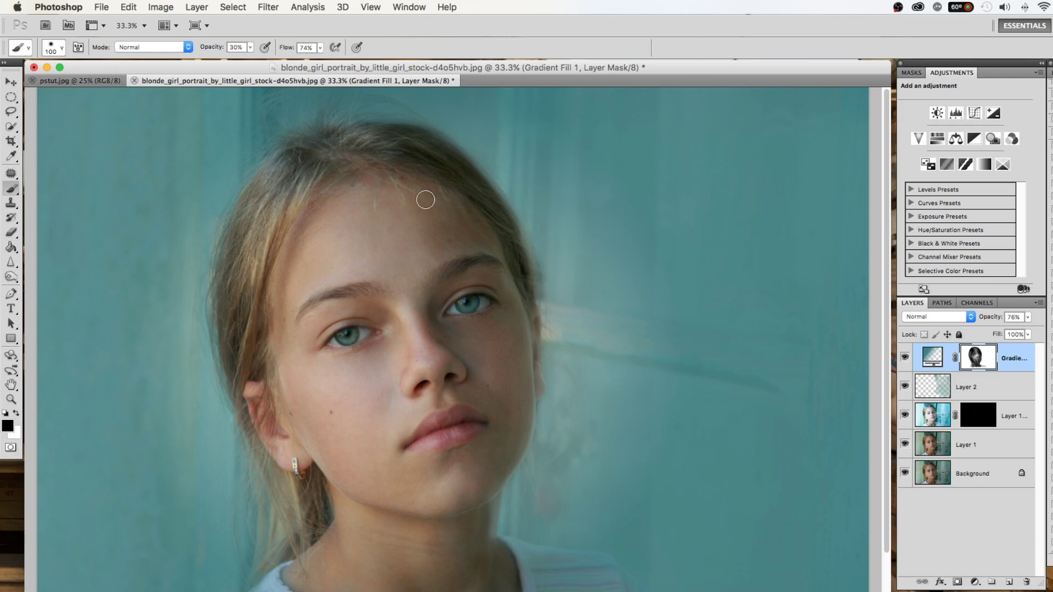
key(bracketleft)
key(bracketleft)
- Brush the teal off the shirt, neck and collar on the gradient mask, varying brush size 45-90
scroll(472, 340, down, 2)
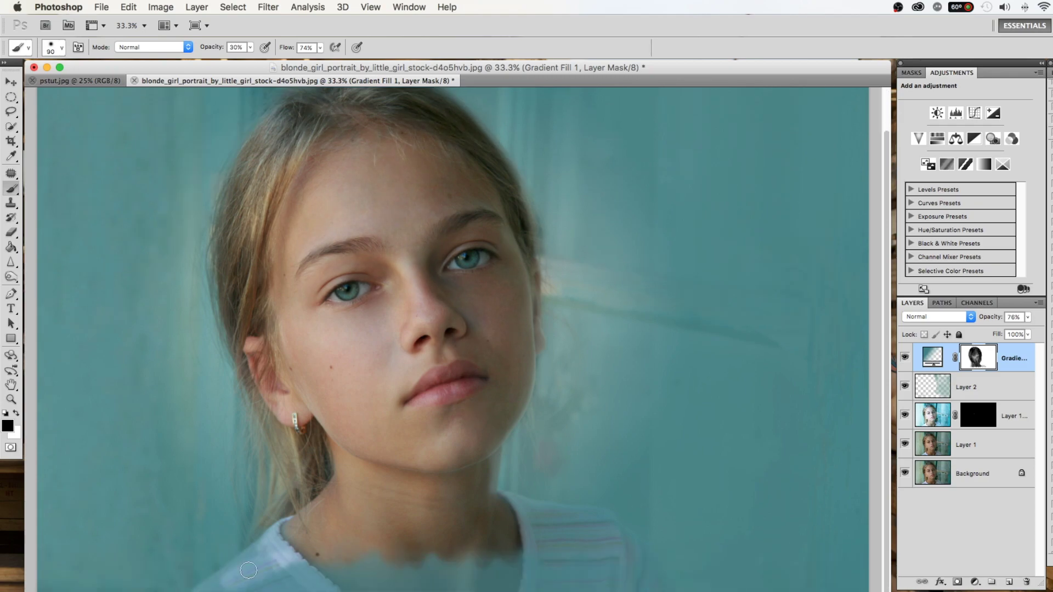
drag(263, 573, 521, 576)
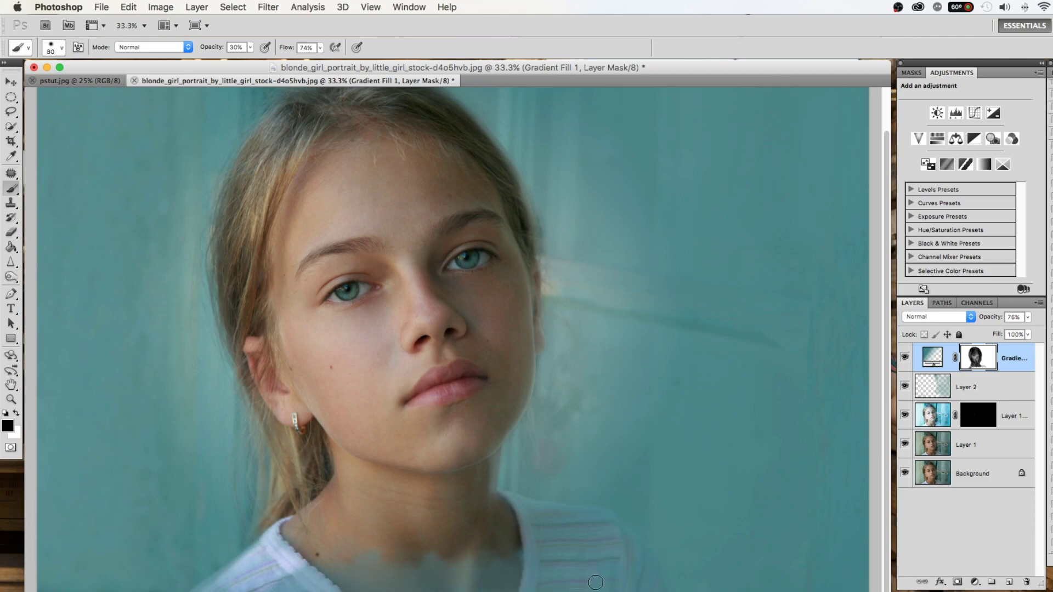
key(bracketleft)
key(bracketleft)
key(bracketleft)
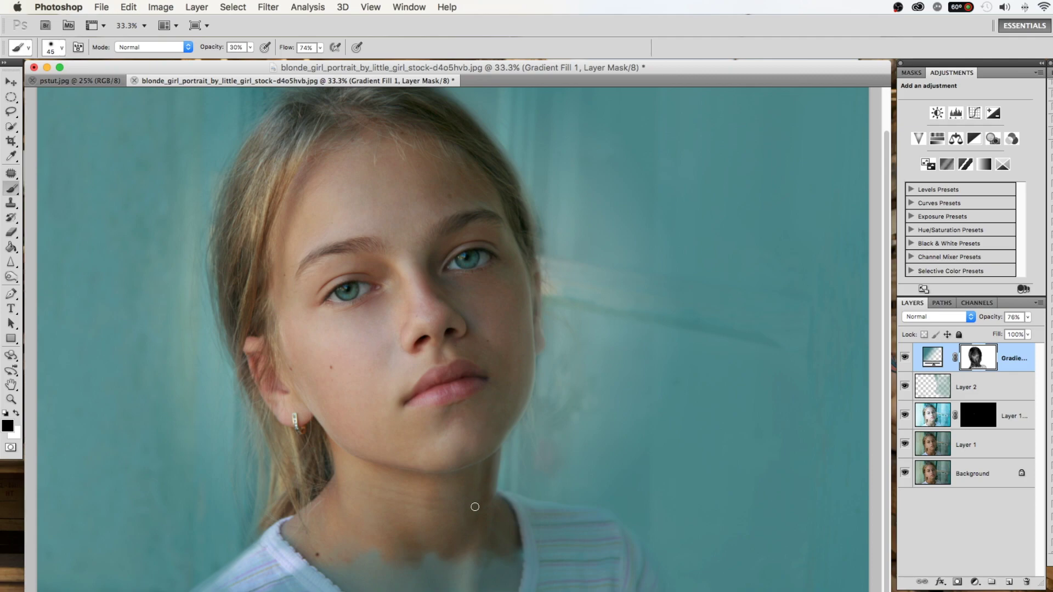
key(bracketright)
key(bracketright)
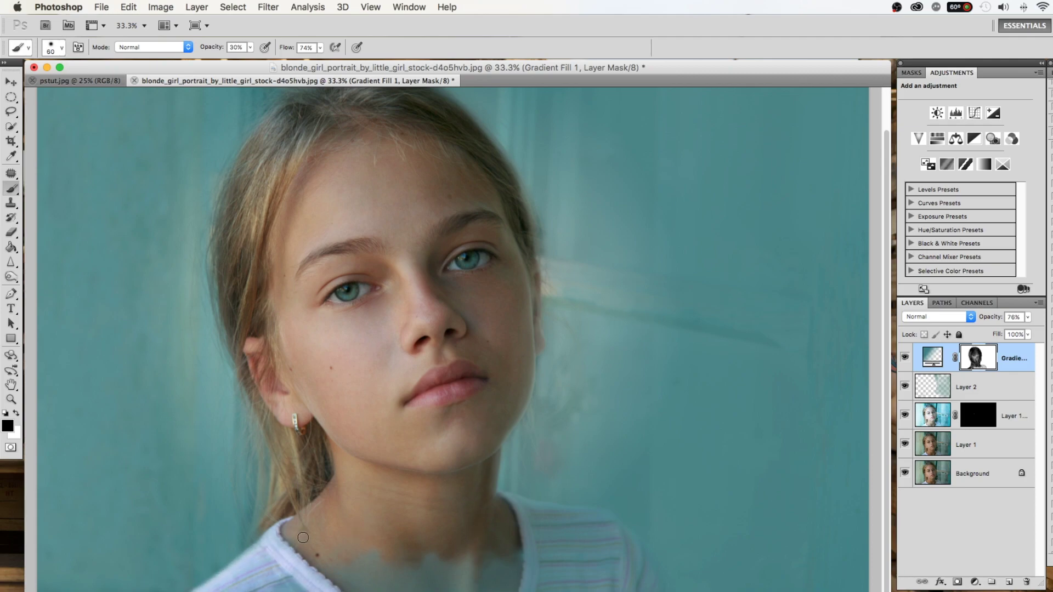
key(bracketright)
key(bracketright)
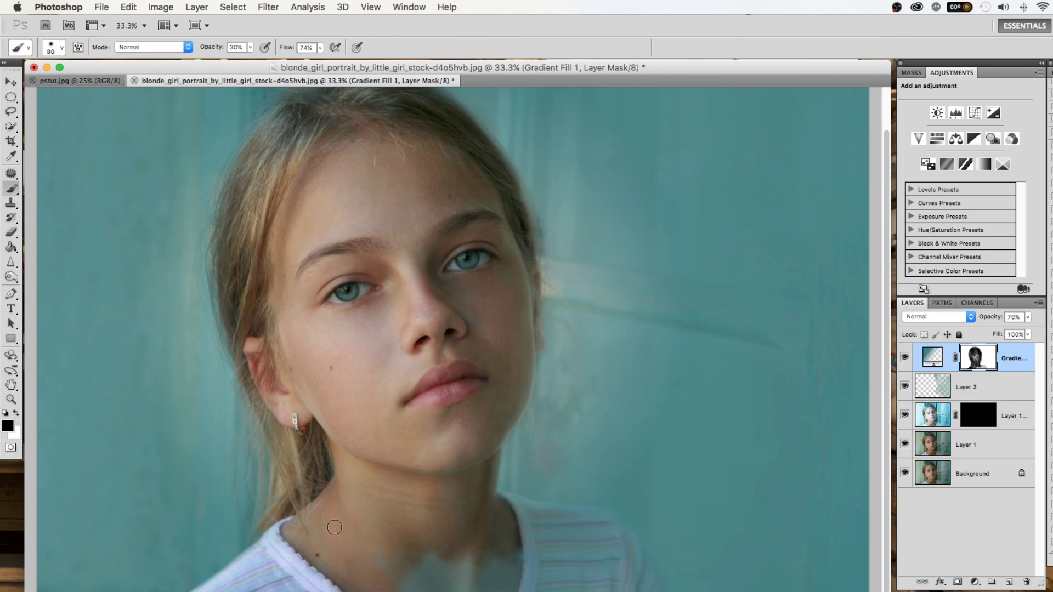
mouse_move(400, 563)
mouse_down()
mouse_move(461, 581)
mouse_move(645, 584)
mouse_up()
mouse_move(538, 557)
mouse_down()
mouse_move(482, 570)
mouse_move(482, 581)
mouse_up()
key(bracketleft)
key(bracketleft)
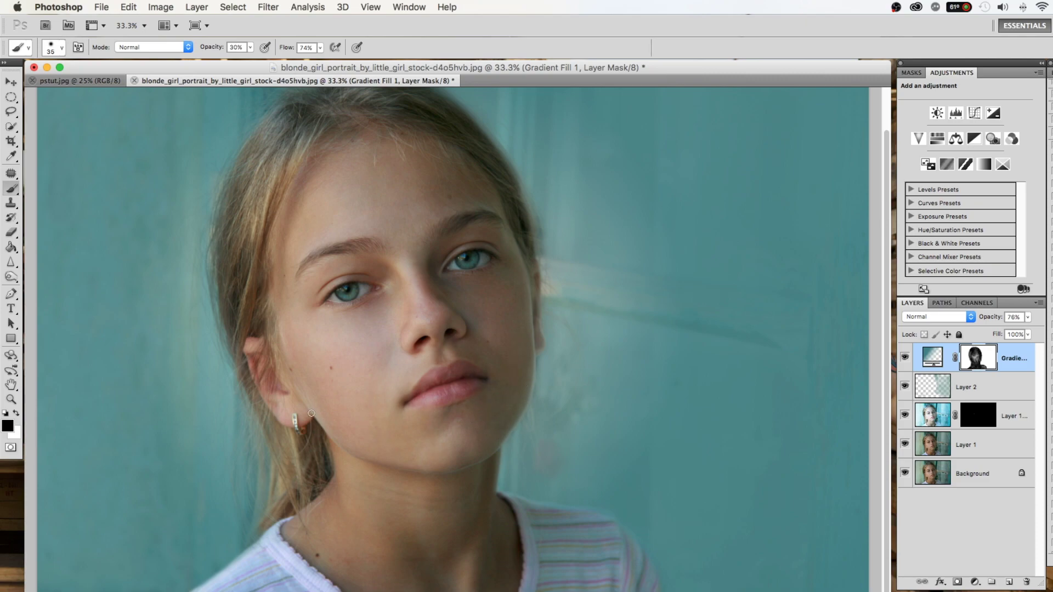
key(bracketright)
key(bracketright)
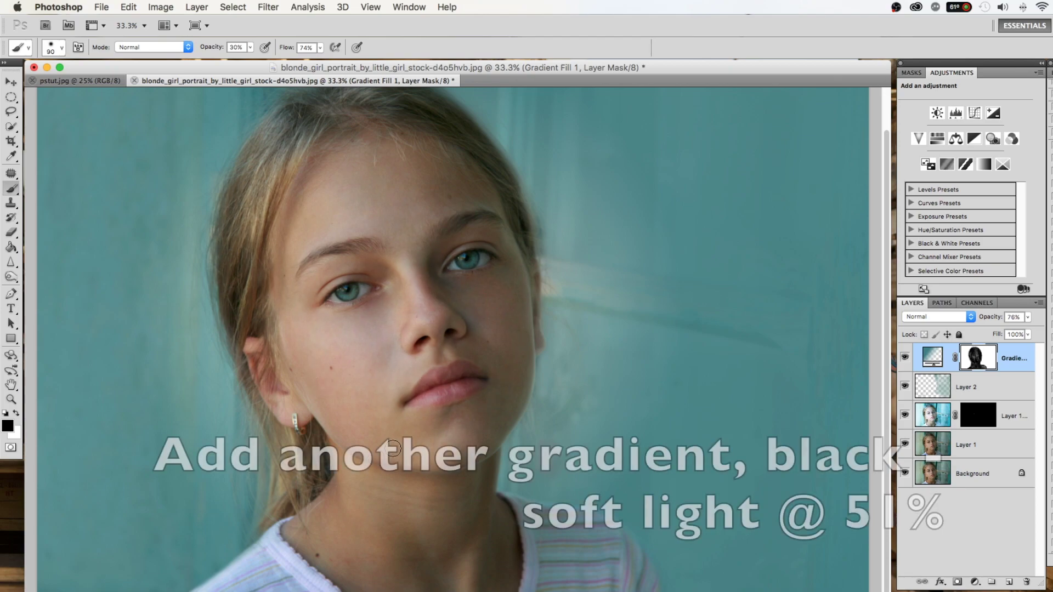
- Add a black-to-transparent gradient fill, radial and reversed, at angle 25.2
click(975, 582)
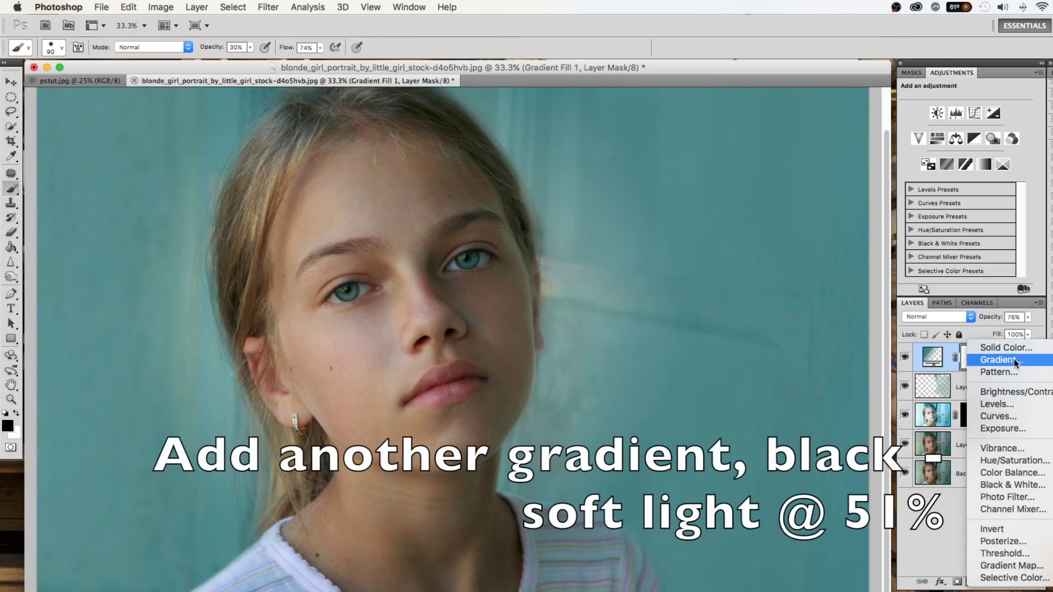
click(1013, 359)
click(714, 391)
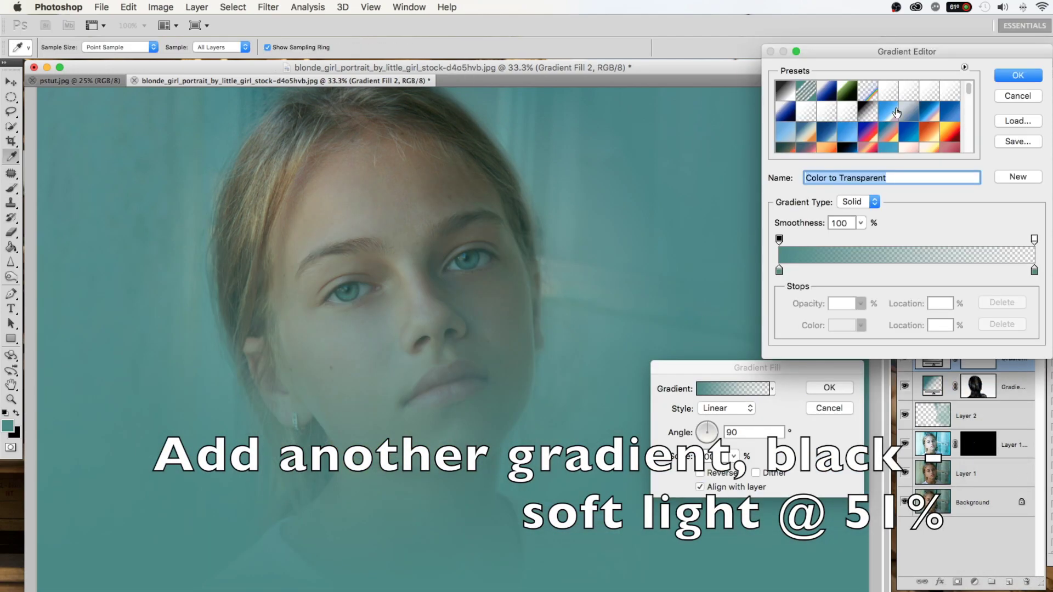
click(865, 113)
click(1019, 75)
click(708, 411)
click(700, 473)
click(712, 427)
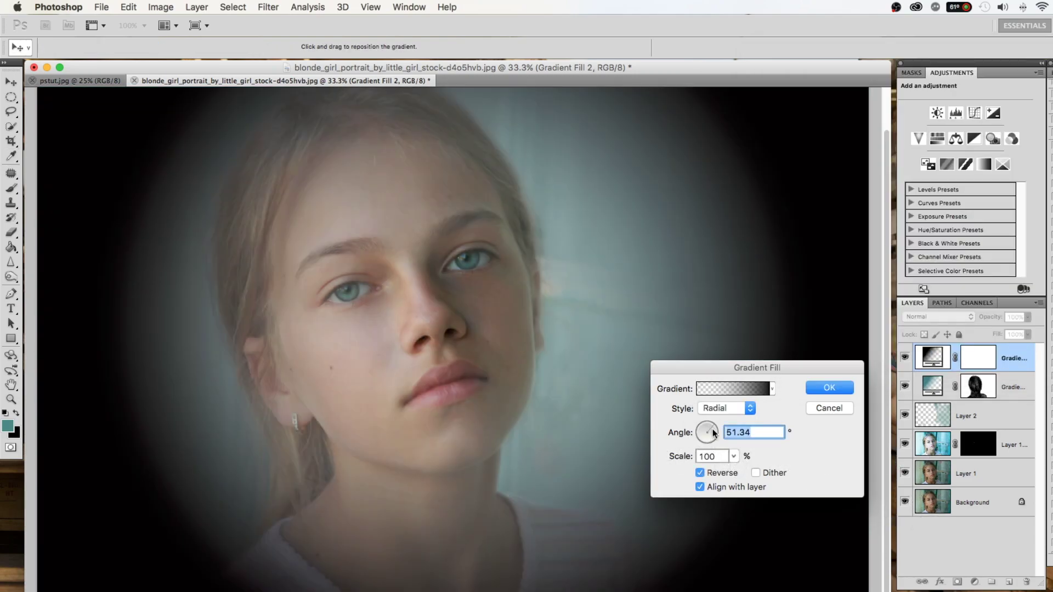
click(717, 427)
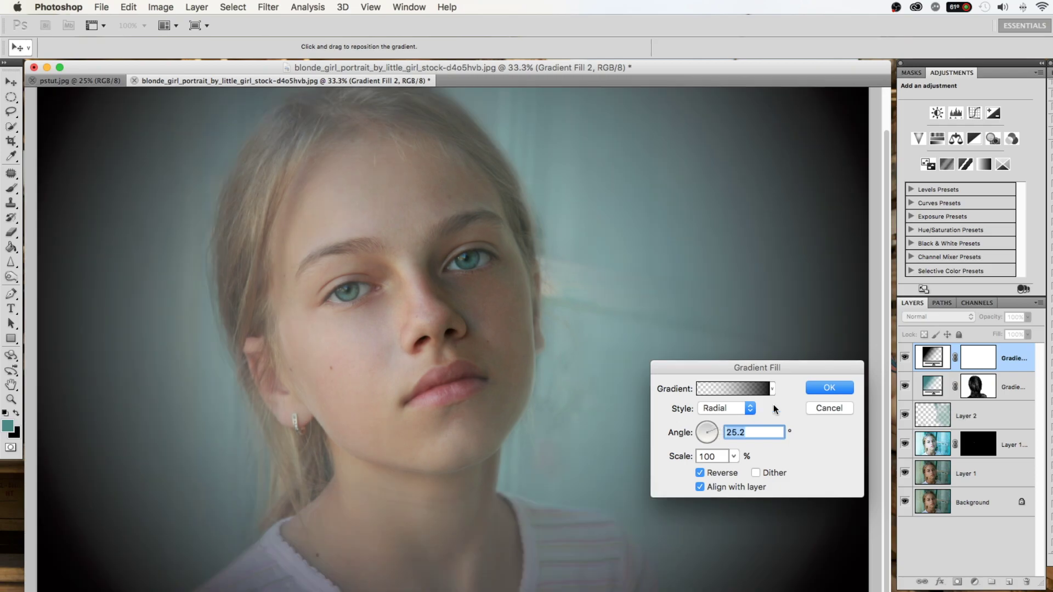
click(830, 390)
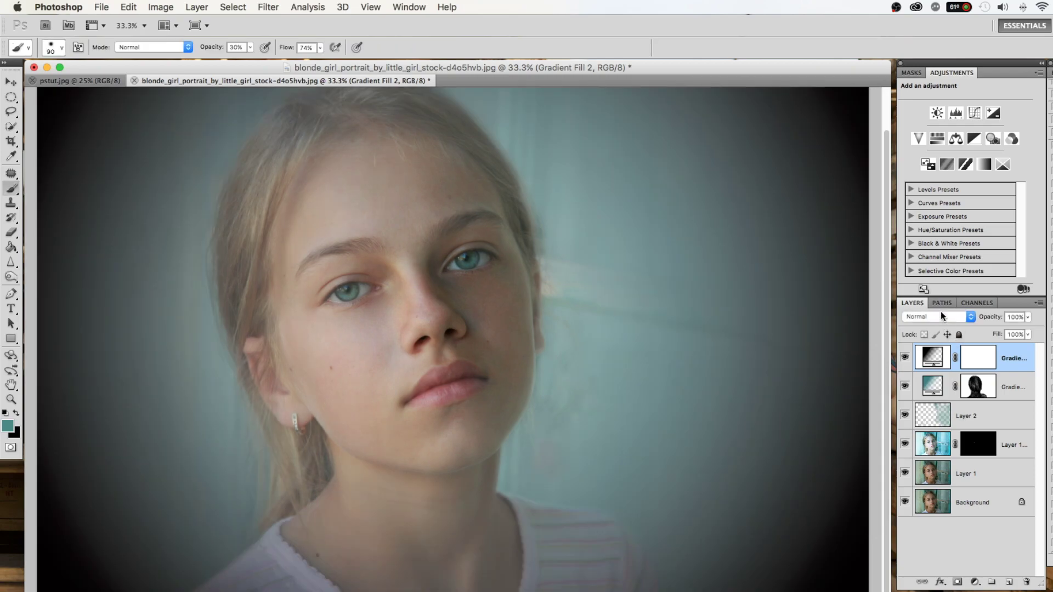
- Set the vignette layer to Soft Light blend mode at 51% opacity
click(940, 317)
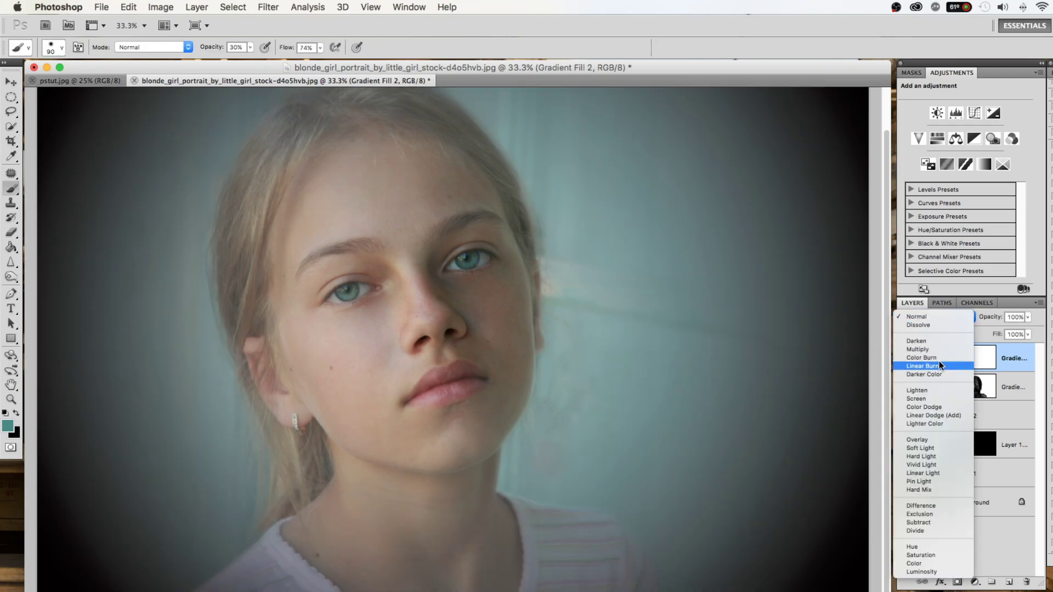
click(923, 448)
drag(991, 317, 959, 321)
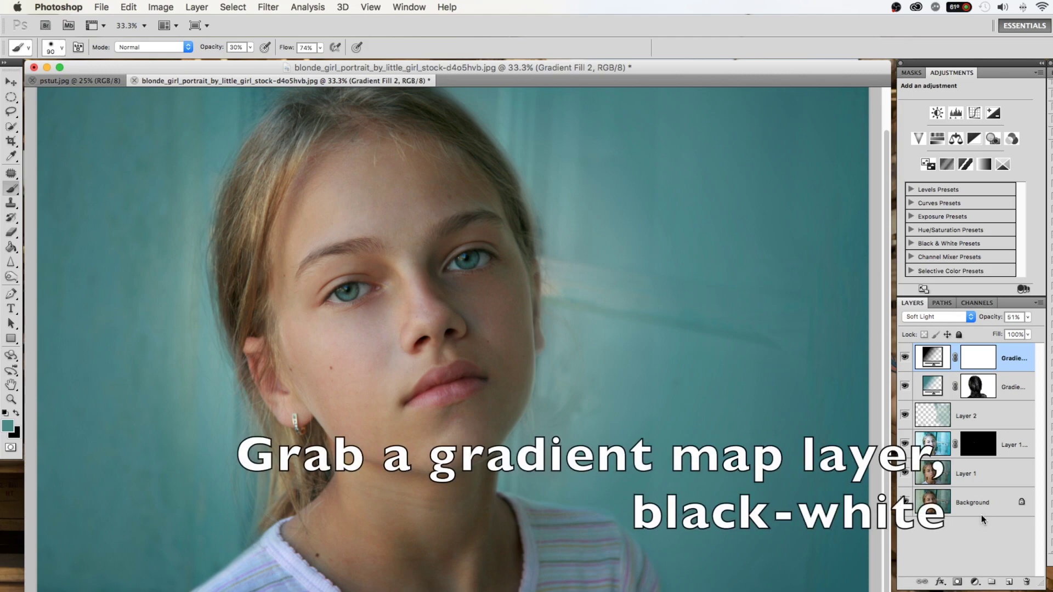
- Add a Gradient Map adjustment layer using a black-to-white preset
click(974, 584)
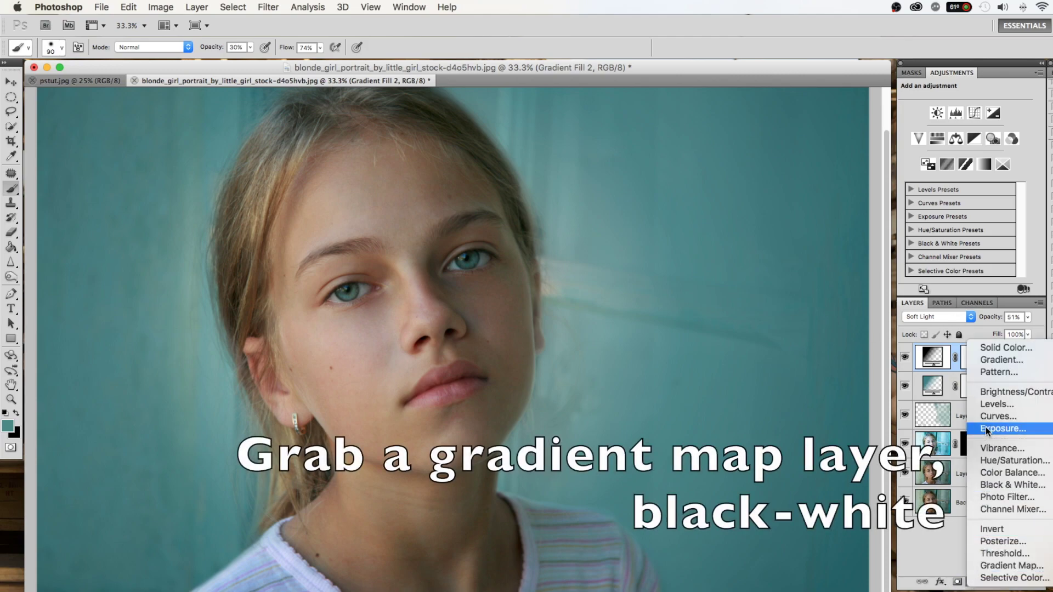
click(985, 567)
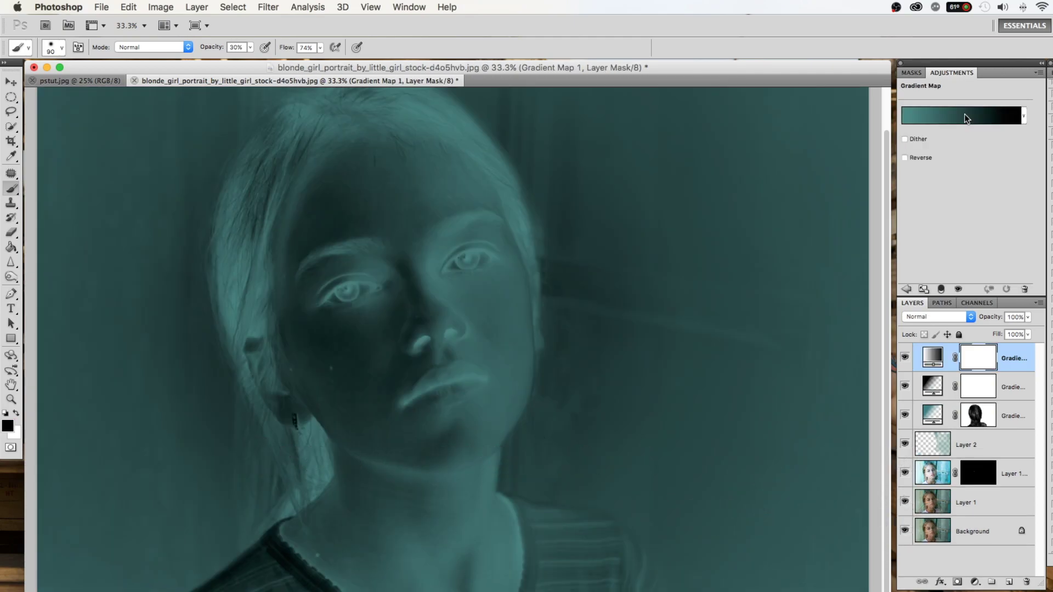
click(965, 114)
click(868, 112)
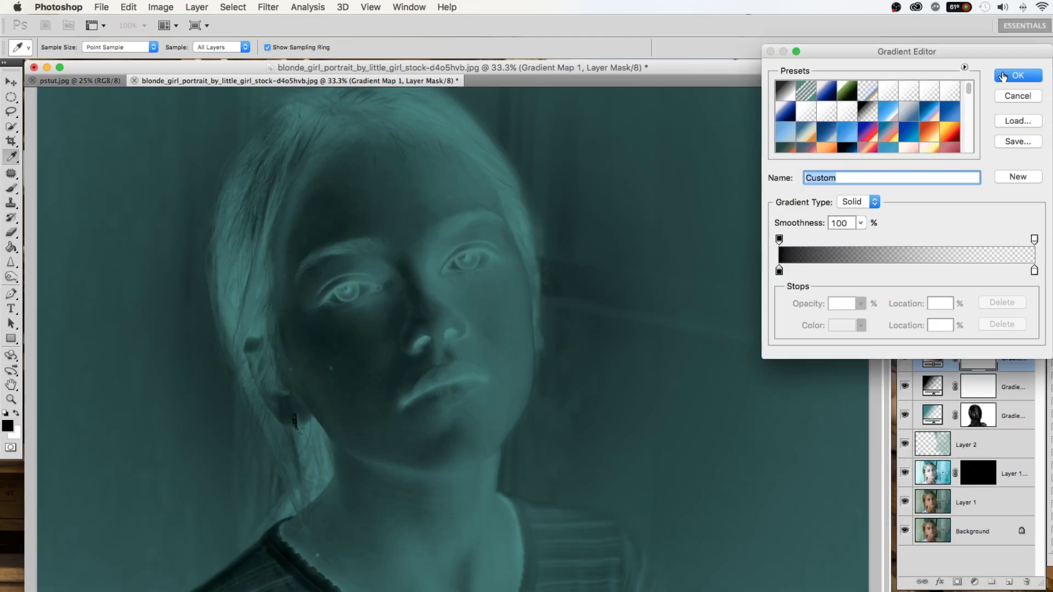
click(1003, 74)
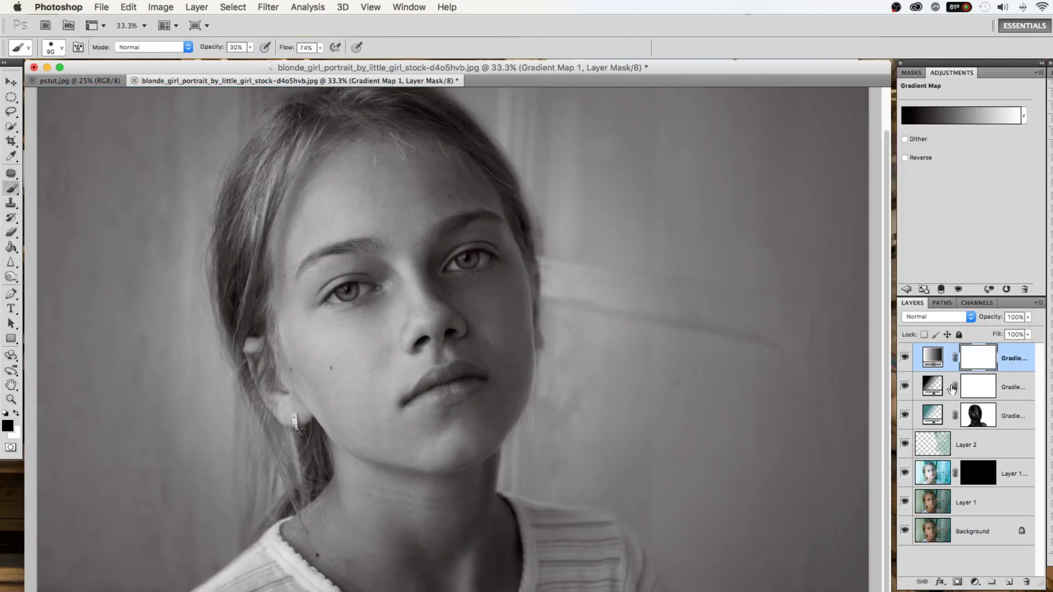
- Blend the gradient map layer as Screen at 70% opacity
click(929, 316)
click(919, 400)
drag(992, 319, 972, 319)
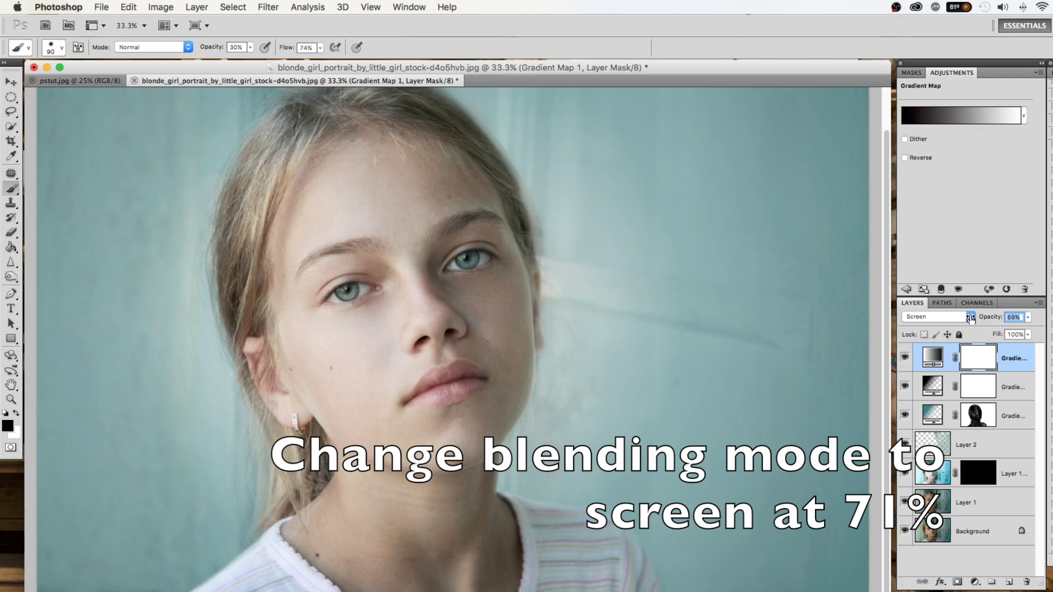
drag(971, 320, 972, 318)
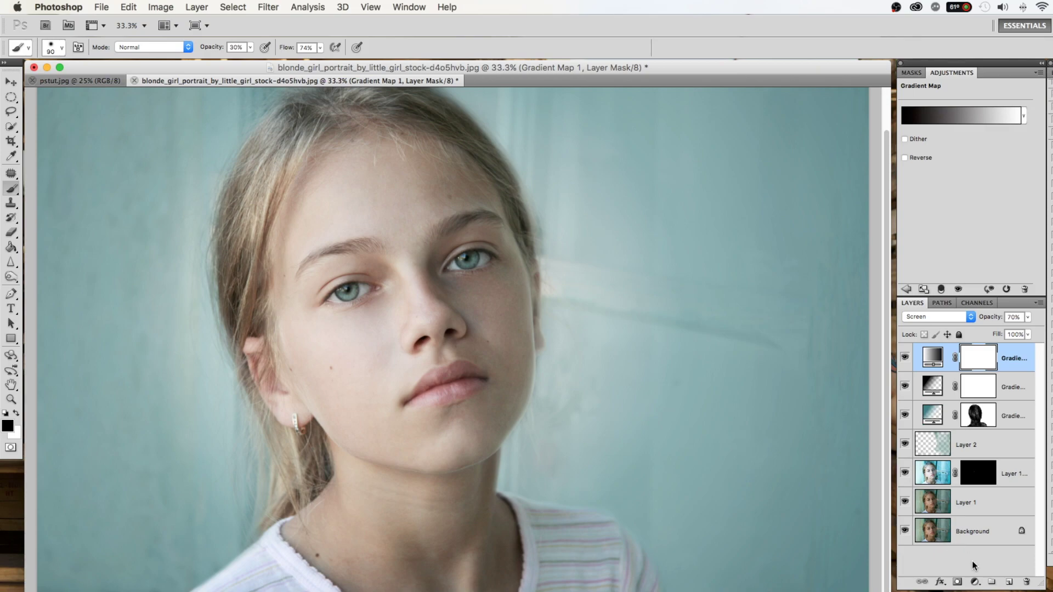
- Add a new layer and set up a soft white brush at 17% opacity, size 800
click(1010, 582)
click(10, 412)
click(16, 413)
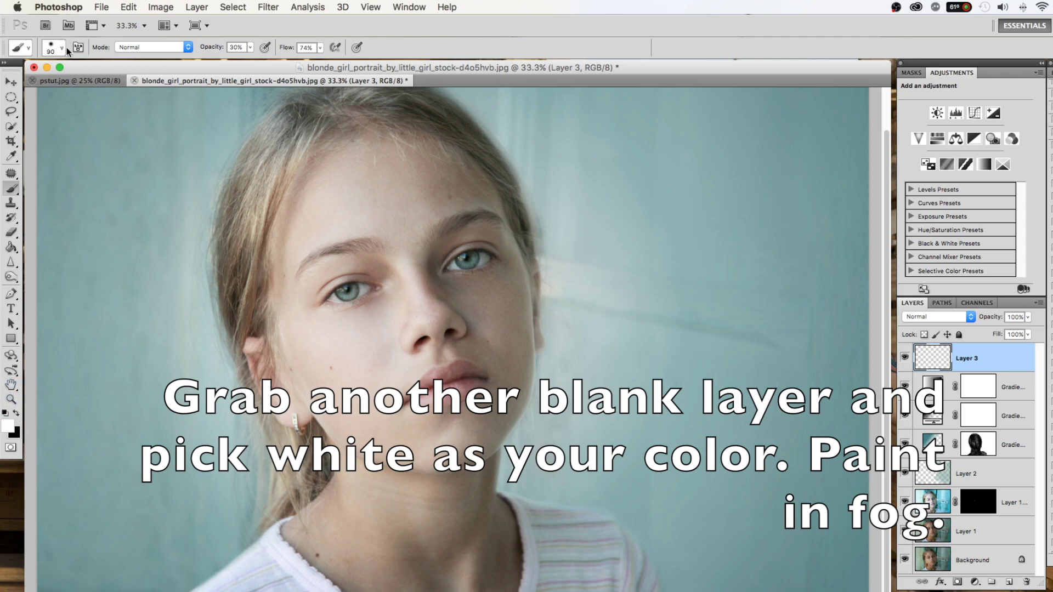
click(60, 48)
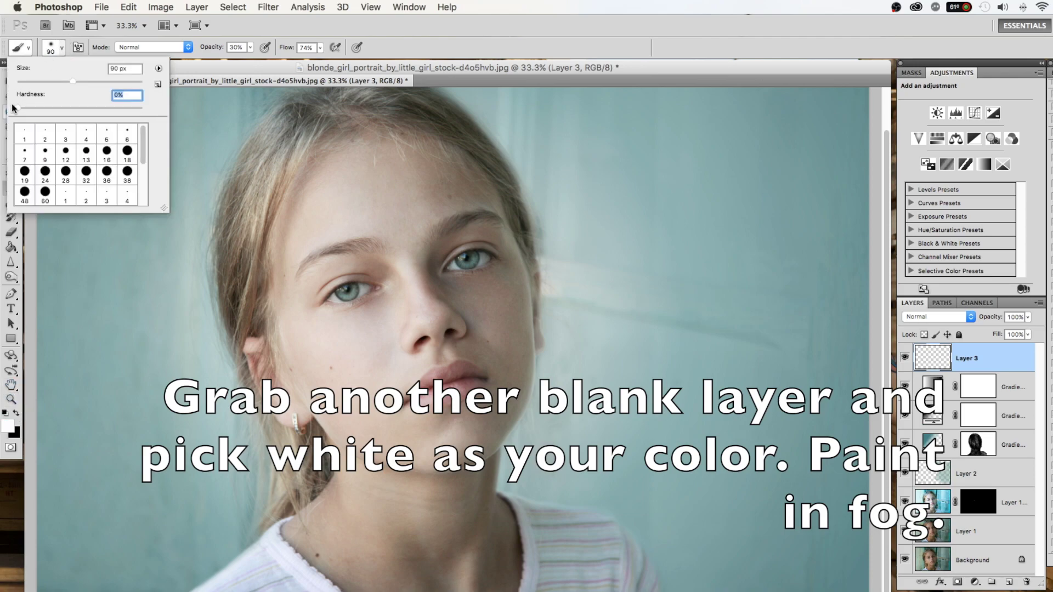
click(209, 48)
drag(208, 49, 202, 51)
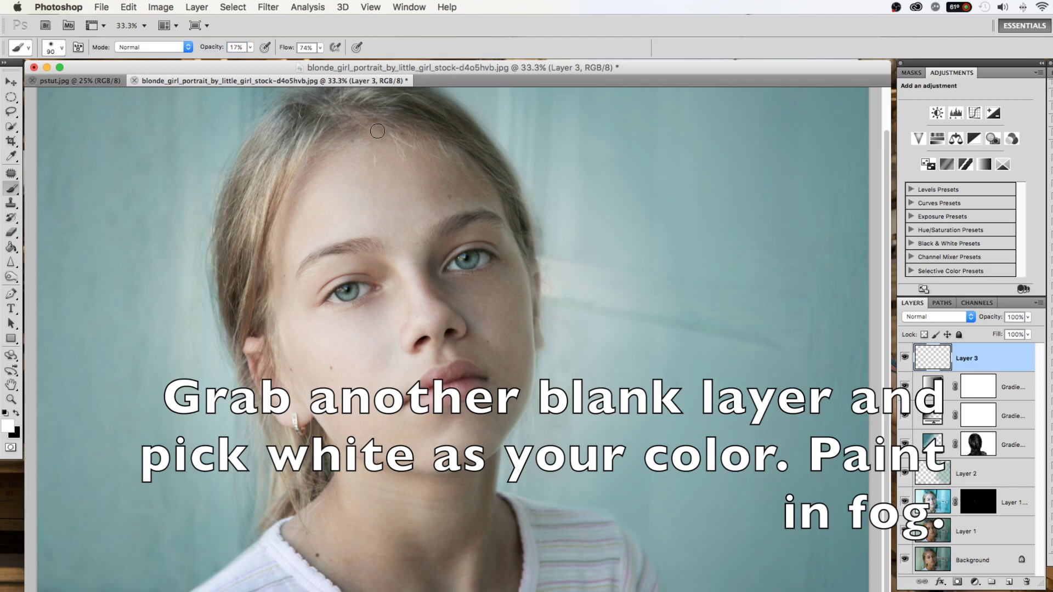
key(bracketright)
key(bracketright)
key(bracketright)
key(bracketright)
key(bracketright)
key(bracketright)
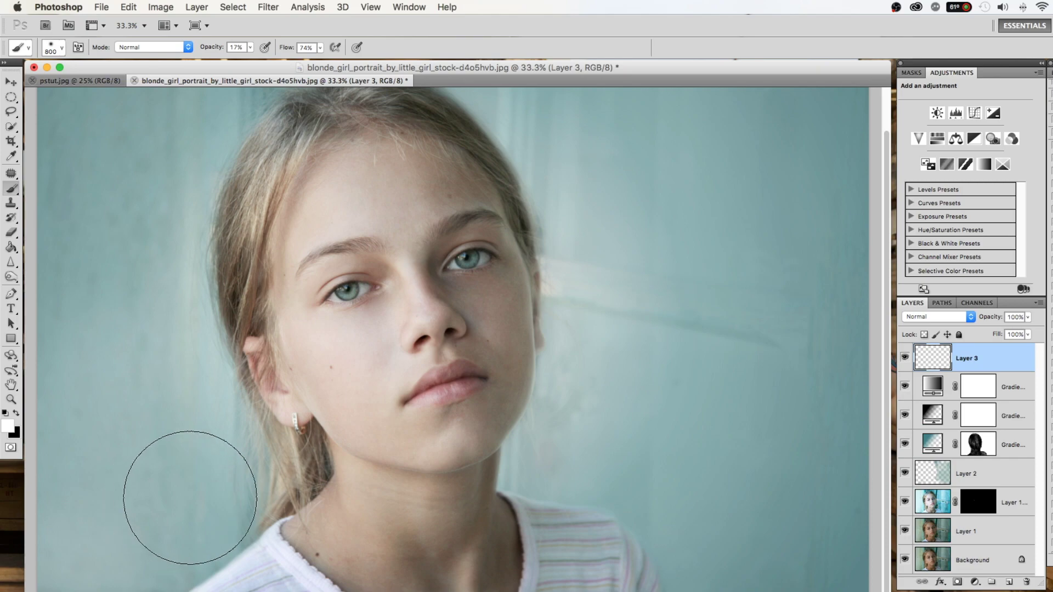
- Paint white haze over the lower-right, right and left background, then shrink the brush to 200
drag(659, 565, 696, 541)
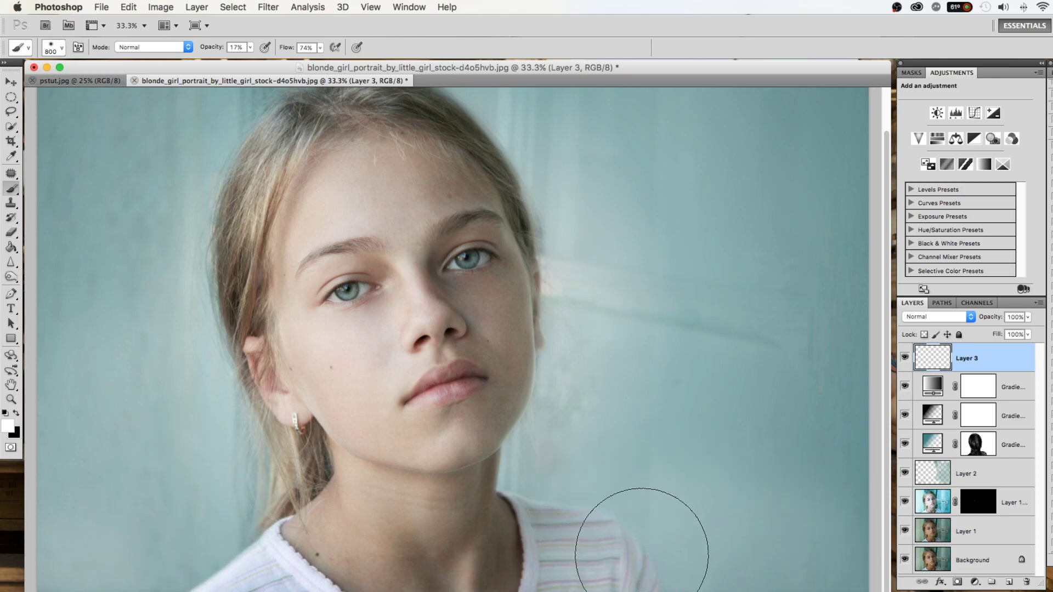
drag(635, 529, 847, 506)
mouse_move(94, 412)
mouse_down()
mouse_move(161, 413)
mouse_move(146, 211)
mouse_up()
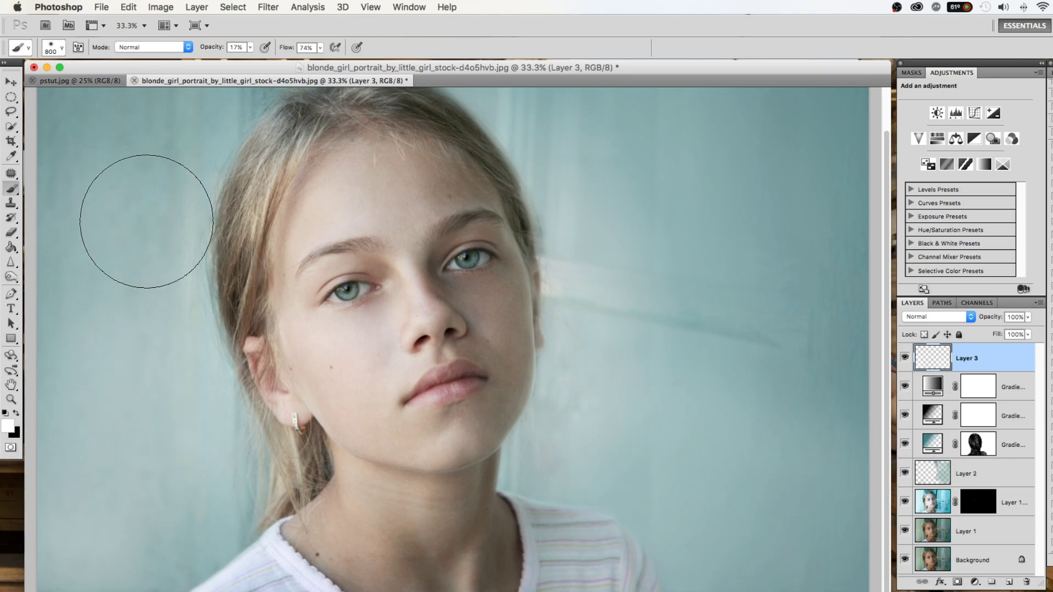
key(bracketleft)
key(bracketleft)
key(bracketleft)
key(bracketleft)
key(bracketleft)
key(bracketleft)
- Add a darkening Curves 1 layer and invert its mask to hide the effect
click(975, 582)
click(940, 416)
drag(981, 175, 983, 204)
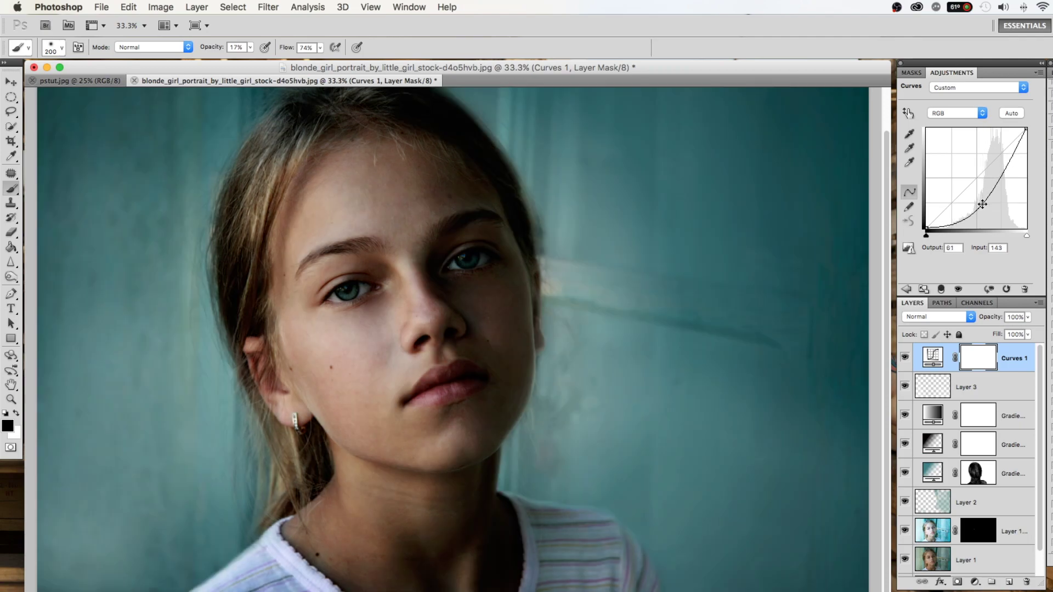
key(ctrl+i)
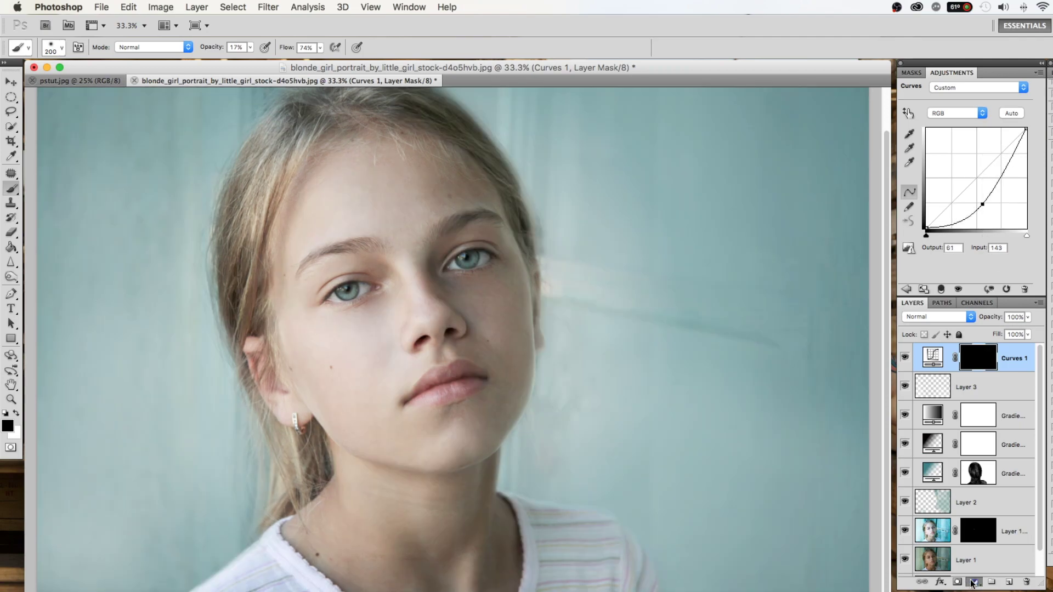
- Add a brightening Curves 2 layer with an inverted mask, then zoom in on the face
click(975, 583)
click(996, 417)
drag(979, 183, 973, 156)
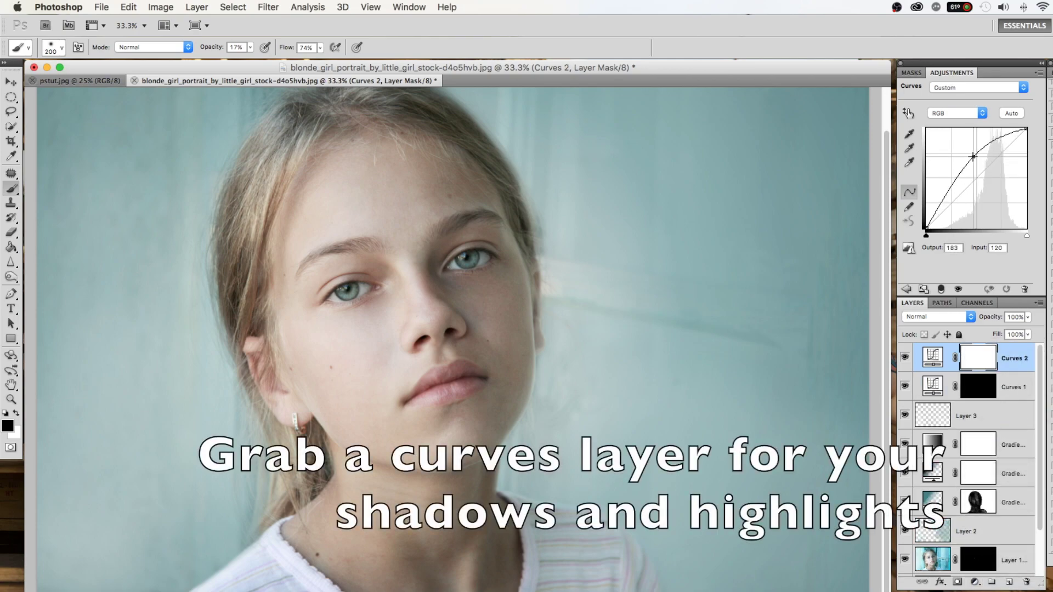
key(super+i)
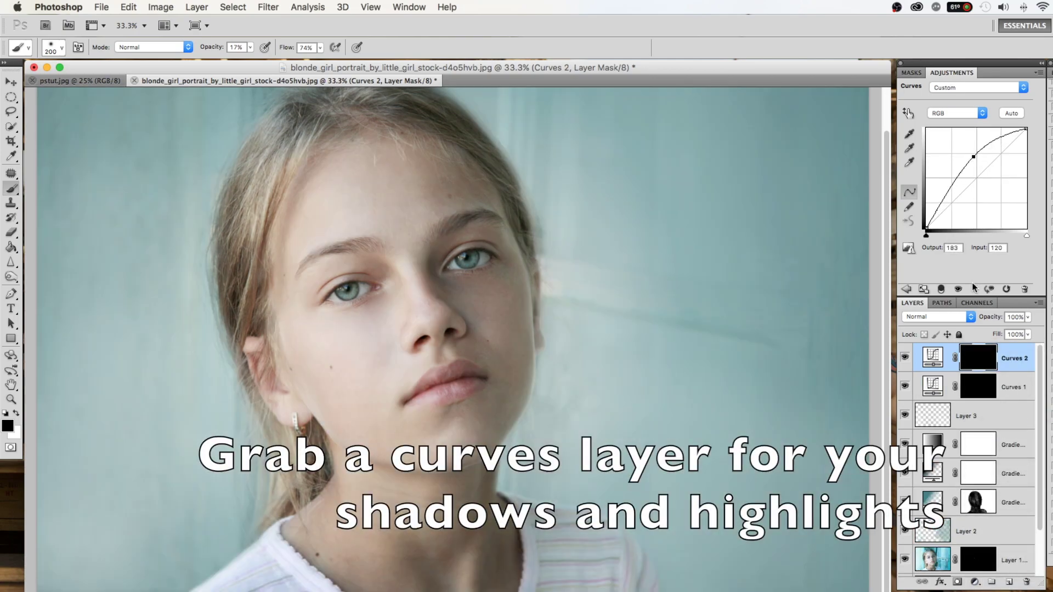
key(super+equal)
key(super+equal)
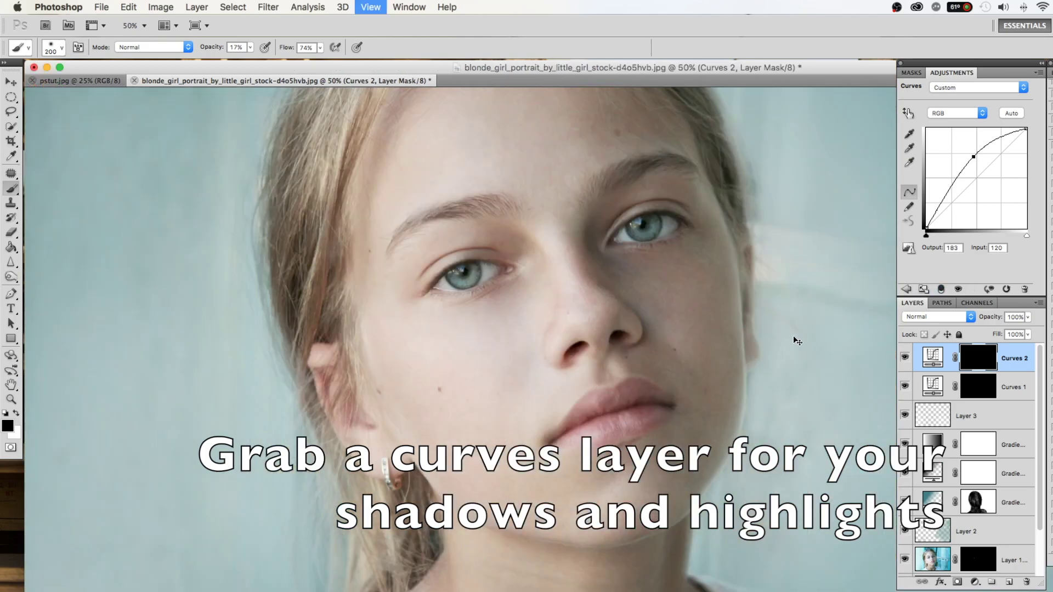
scroll(790, 337, up, 3)
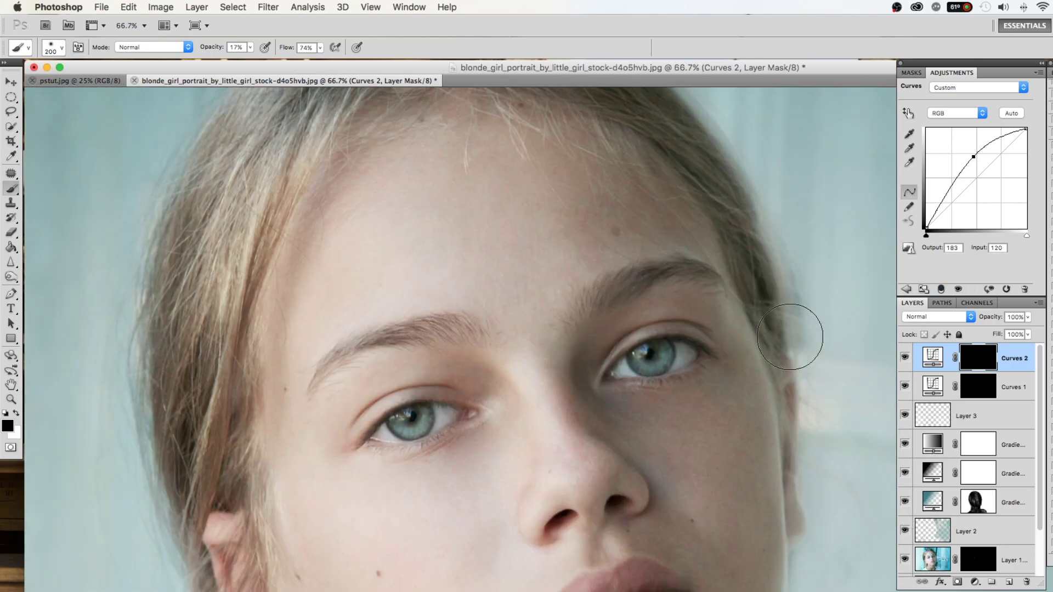
- Paint a fine white 7%-opacity stroke on the Curves 1 mask to darken a hair strand
click(983, 395)
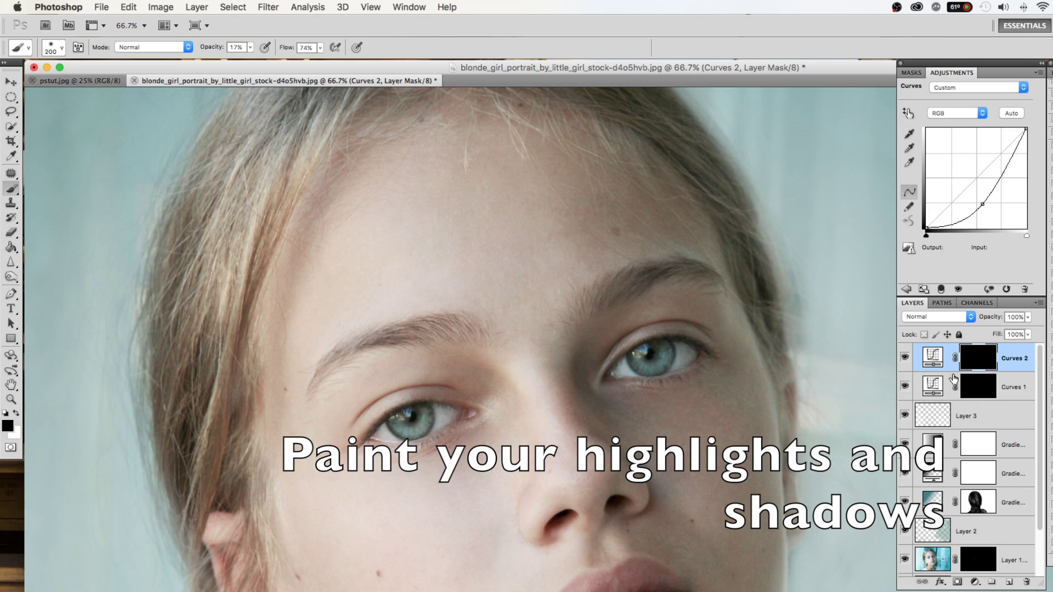
drag(213, 49, 206, 50)
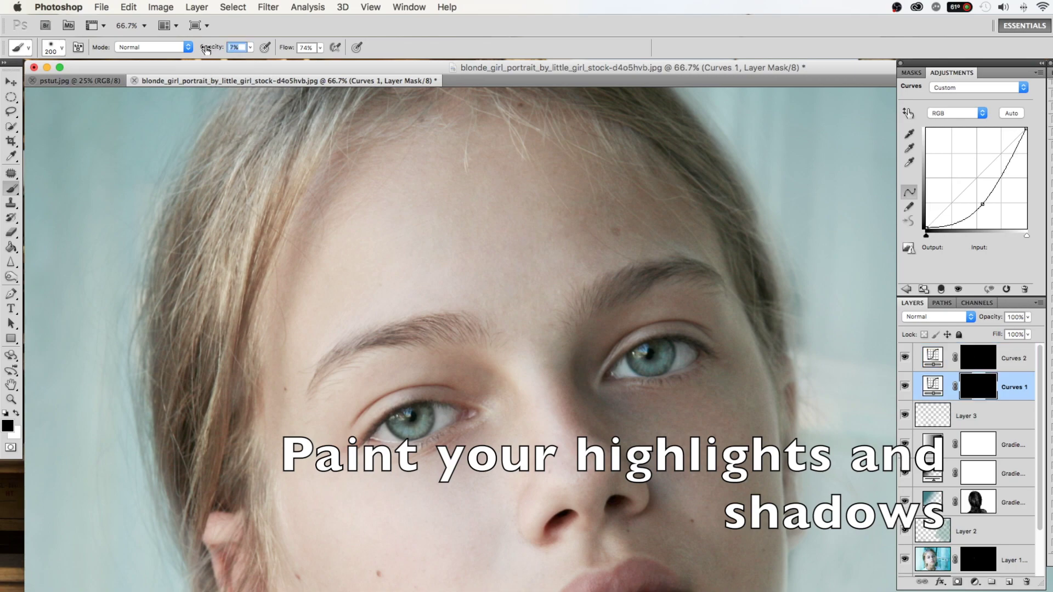
key(bracketleft)
key(bracketleft)
key(bracketleft)
key(x)
drag(232, 411, 225, 458)
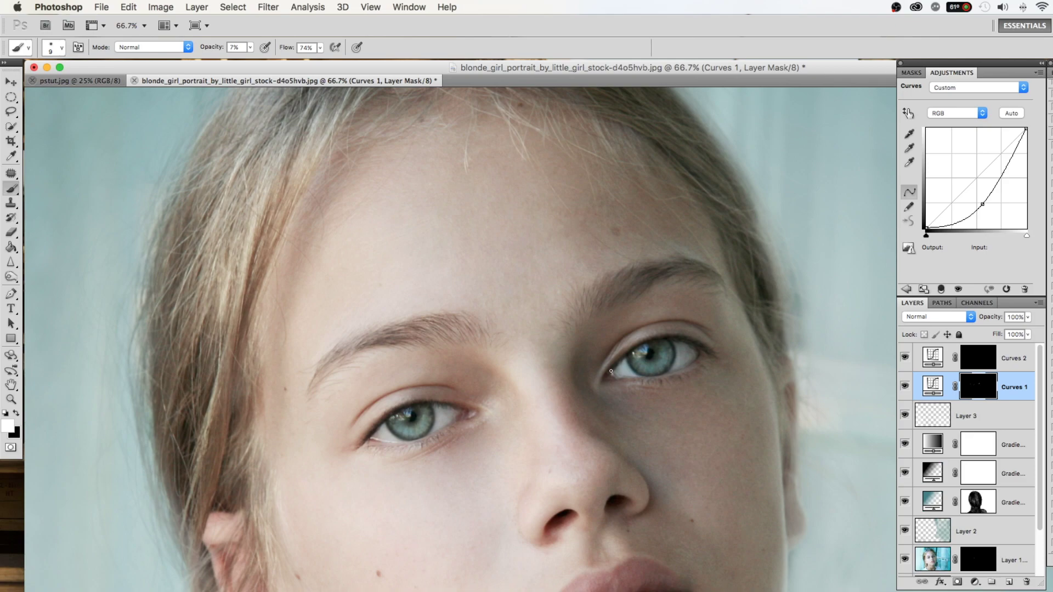
- Paint highlights around the lips on the Curves 2 mask with a size-25 brush
key(alt+bracketright)
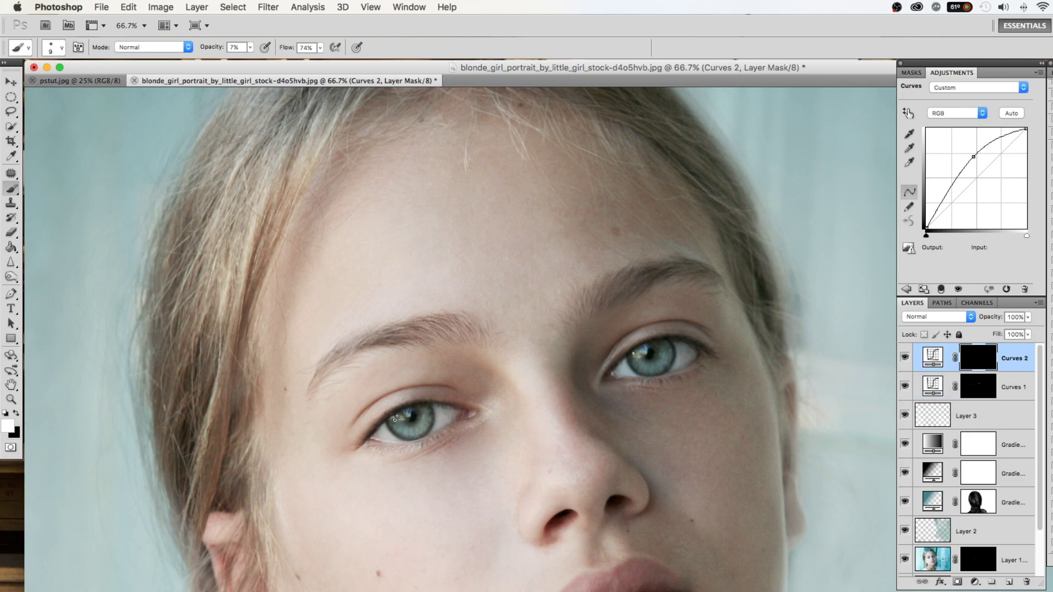
key(alt+bracketleft)
scroll(585, 440, down, 5)
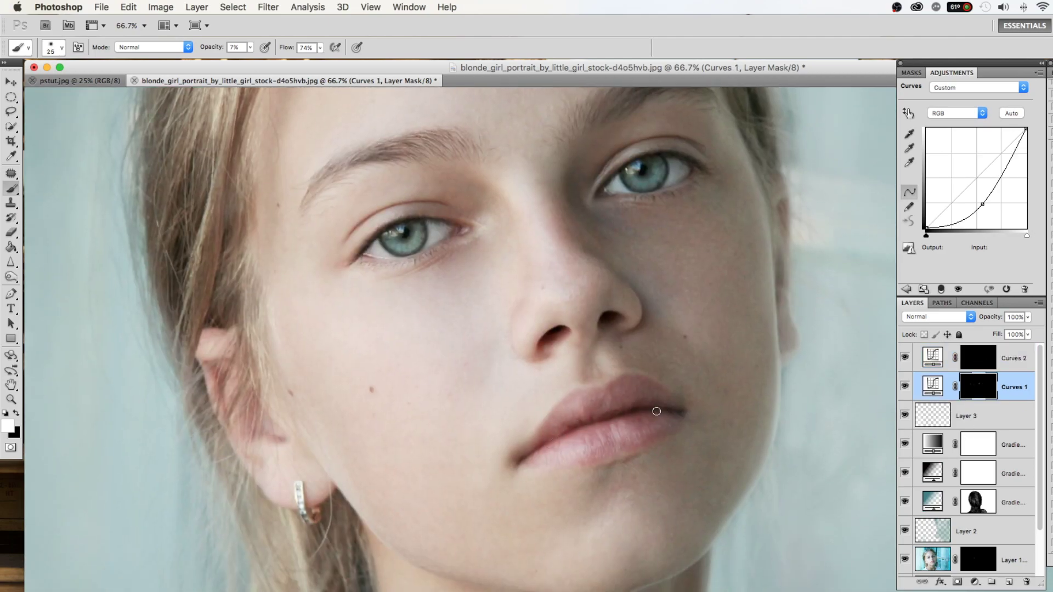
key(bracketleft)
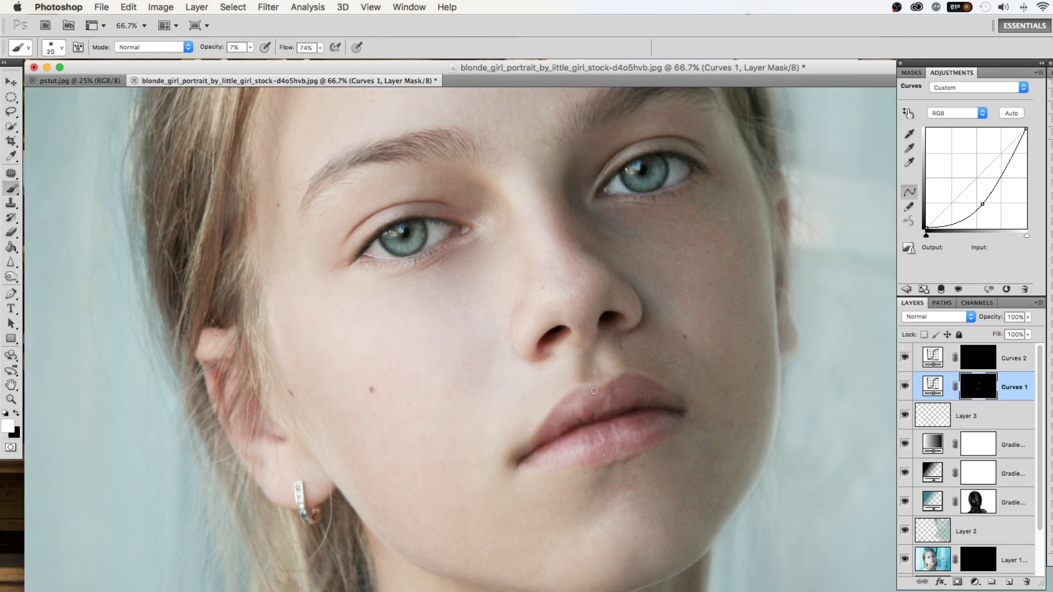
key(bracketright)
key(alt+bracketright)
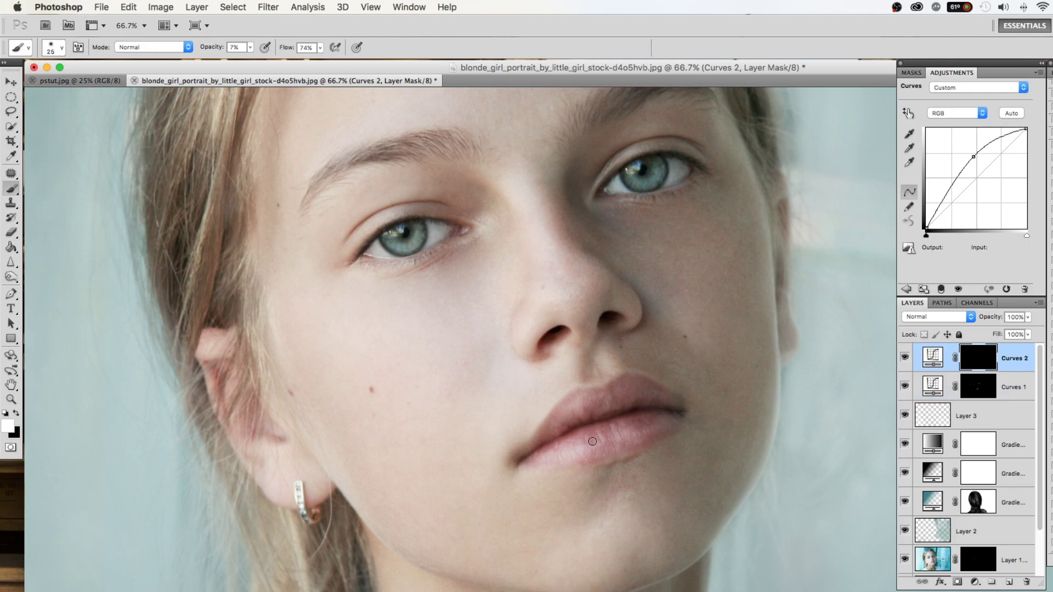
drag(446, 503, 444, 533)
scroll(444, 533, up, 10)
key(bracketleft)
key(alt+bracketleft)
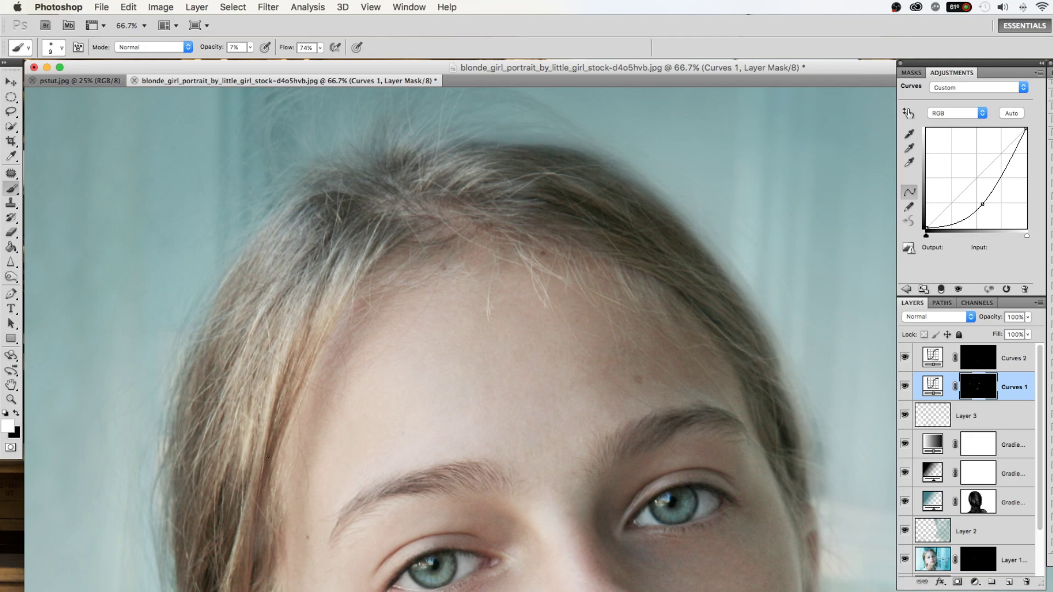
- Darken hair strands along the hairline and below the earring on the Curves 1 mask
mouse_move(329, 274)
mouse_down()
mouse_move(302, 268)
mouse_move(311, 208)
mouse_up()
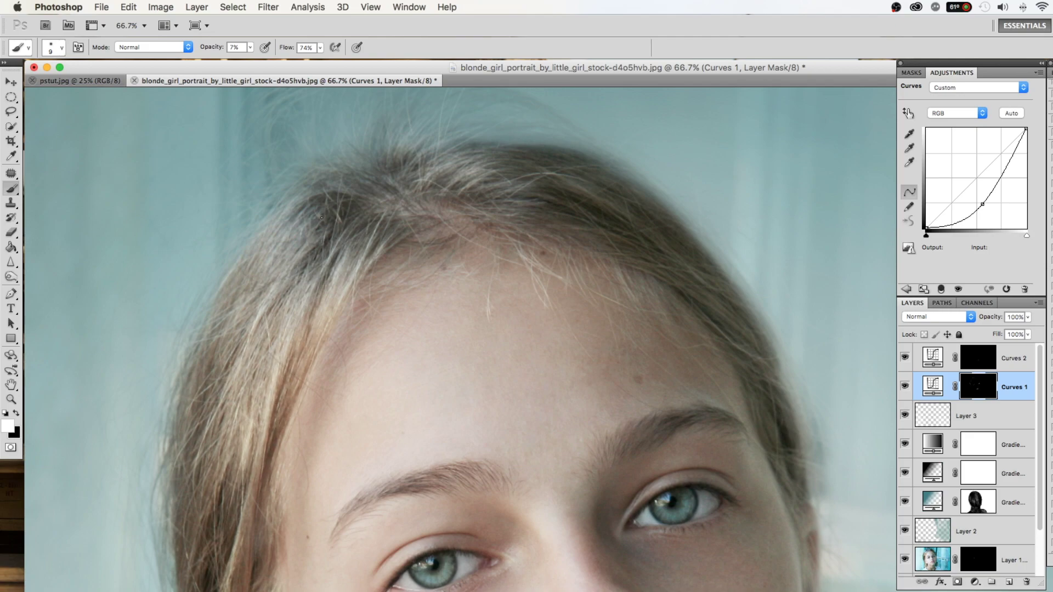
drag(339, 249, 387, 238)
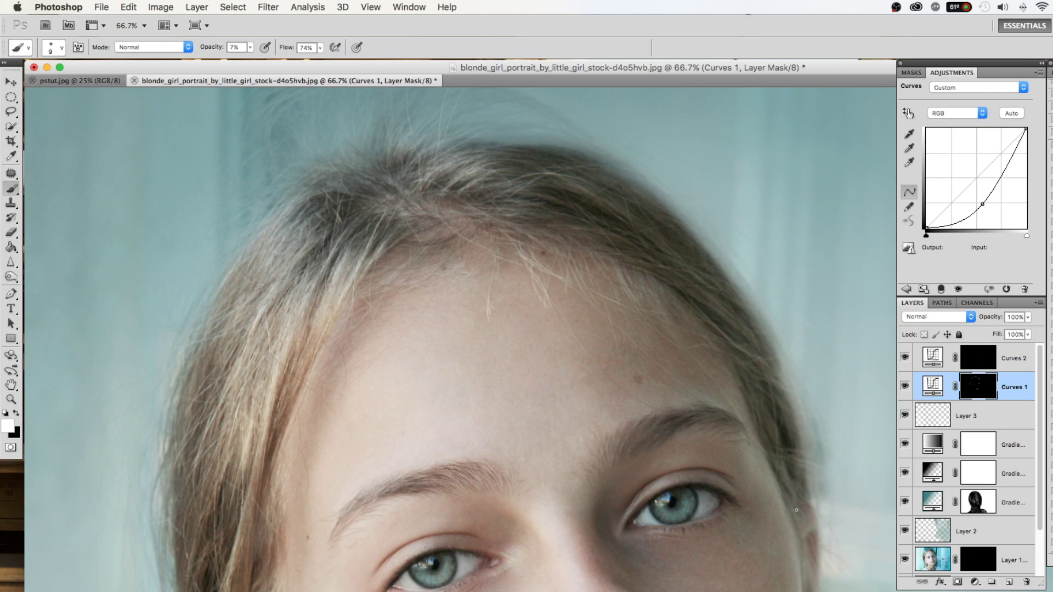
scroll(261, 296, down, 5)
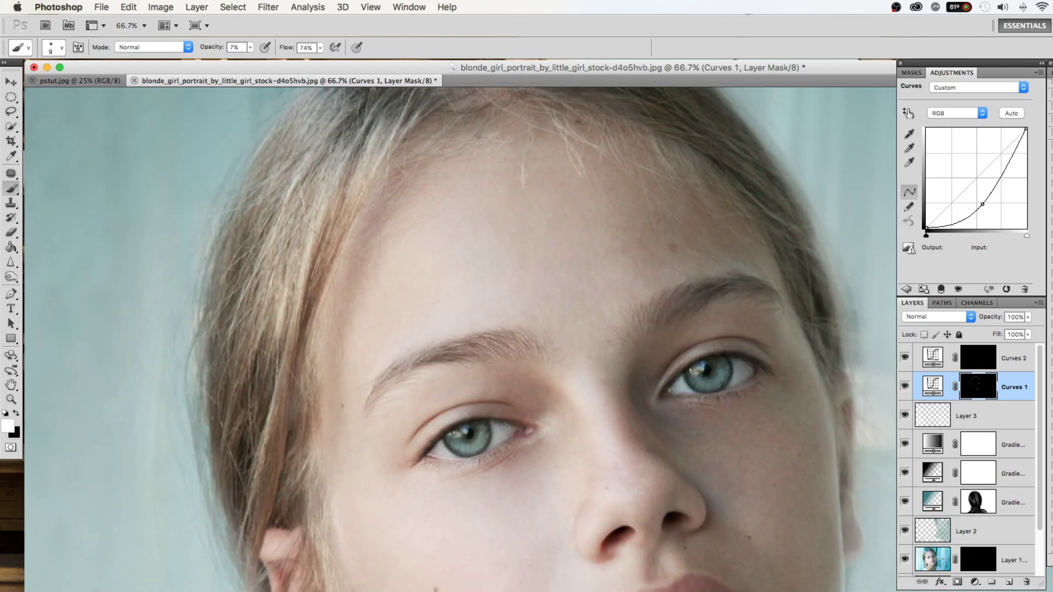
scroll(230, 462, down, 8)
scroll(378, 398, down, 1)
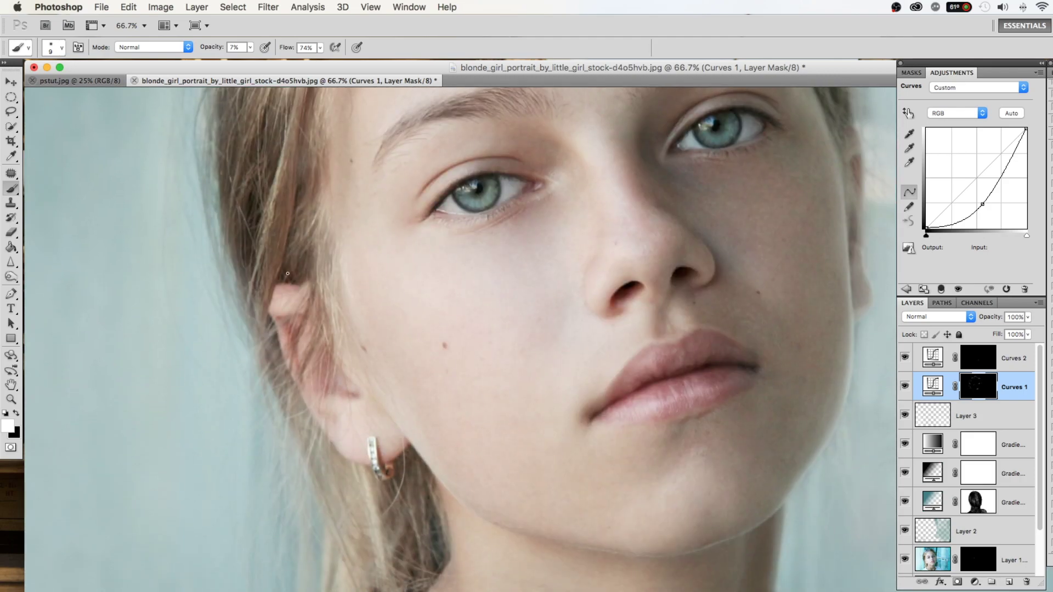
drag(363, 490, 395, 575)
- Reset the brush to size 10 at 6% opacity
scroll(388, 520, down, 5)
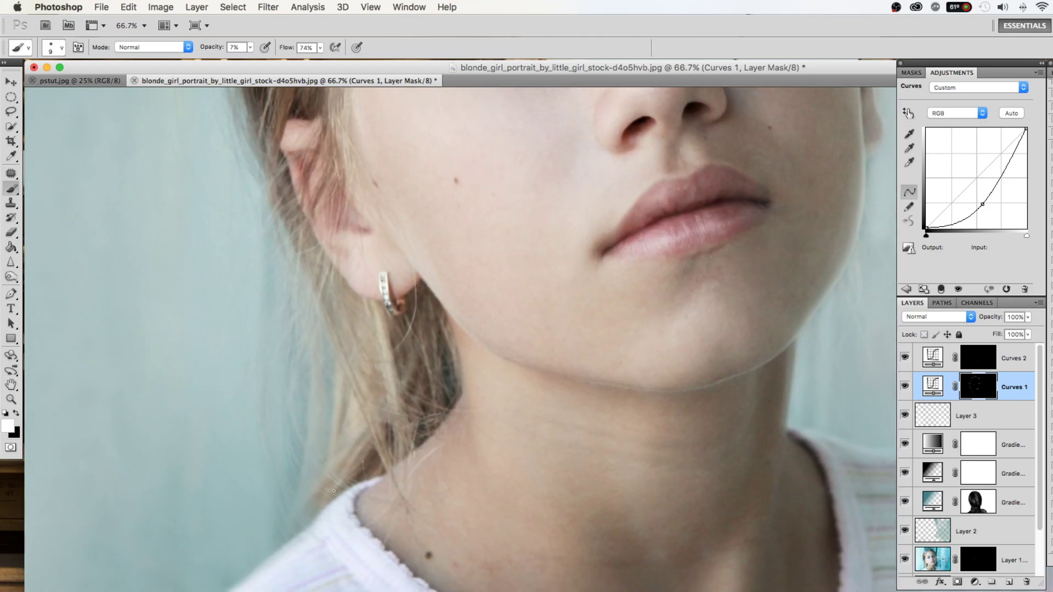
key(bracketright)
key(bracketright)
key(bracketright)
drag(213, 48, 210, 48)
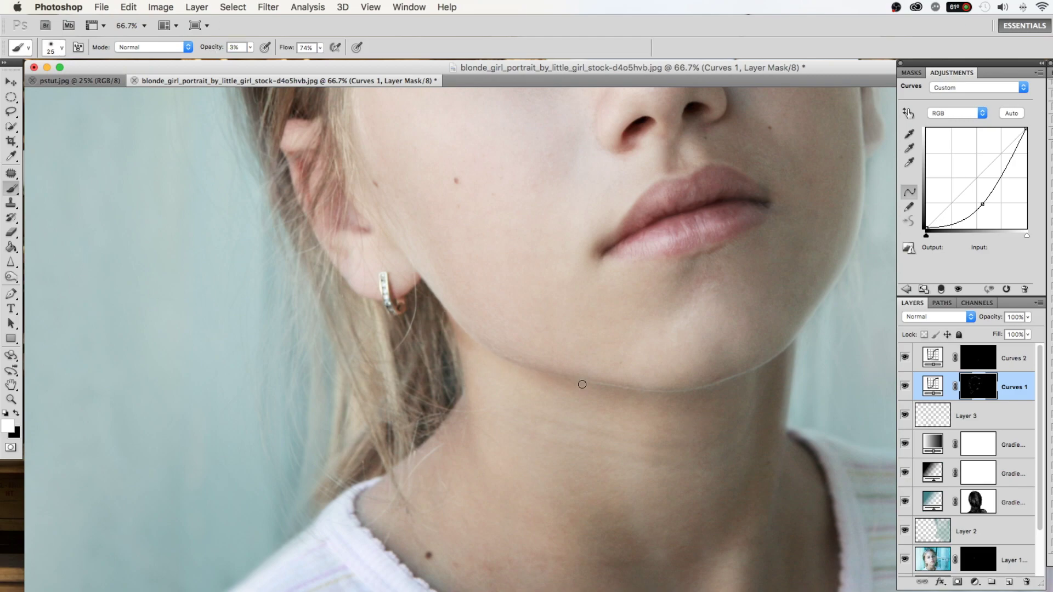
scroll(771, 360, down, 1)
key(bracketleft)
key(bracketleft)
drag(207, 49, 210, 48)
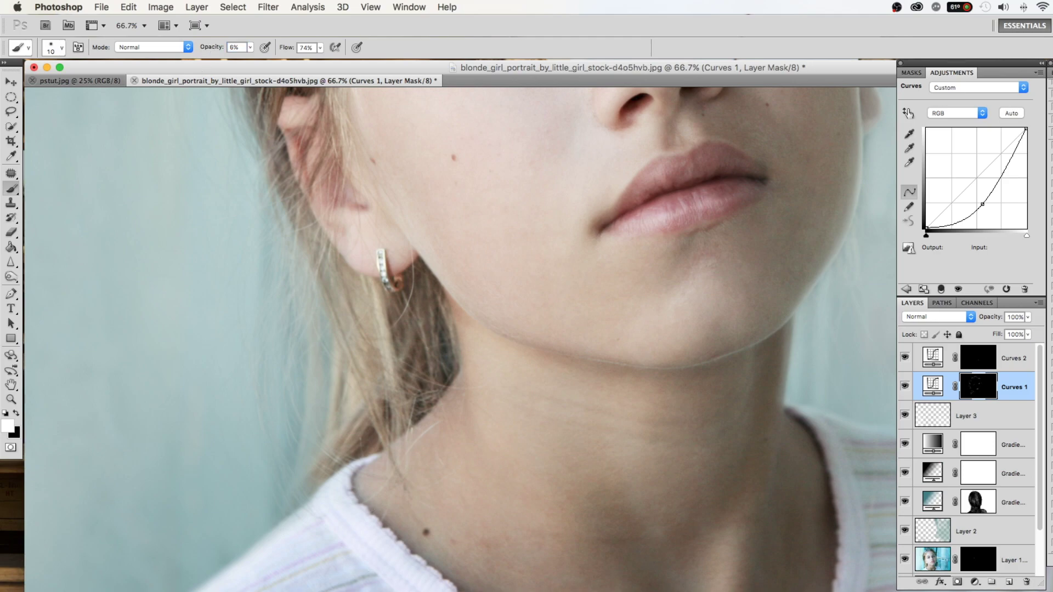
scroll(783, 477, right, 1)
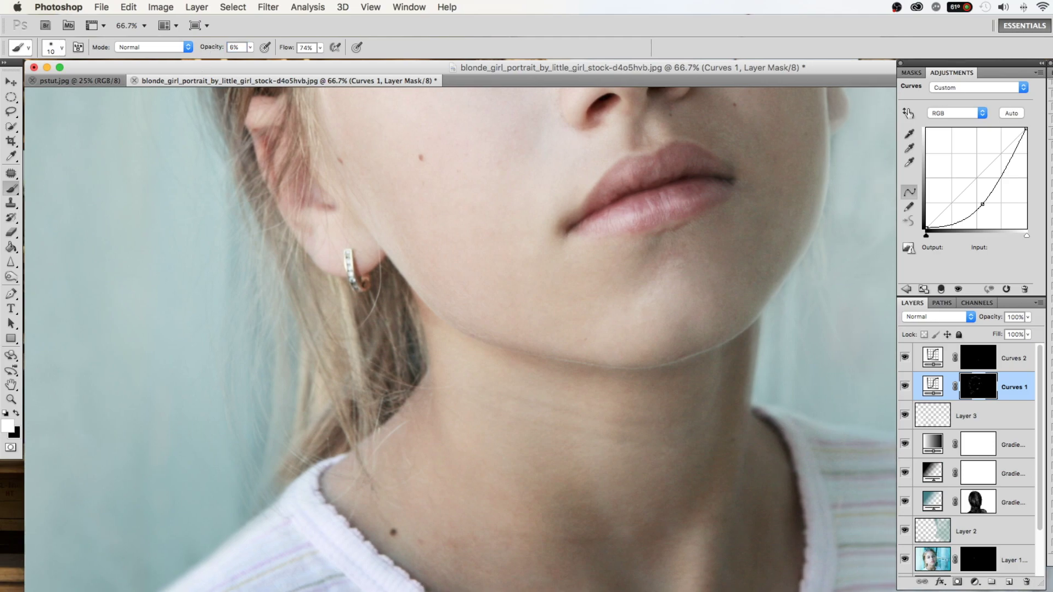
- Switch to the Curves 2 mask with a size-9 brush at 12% opacity
key(alt+bracketright)
key(bracketleft)
key(bracketleft)
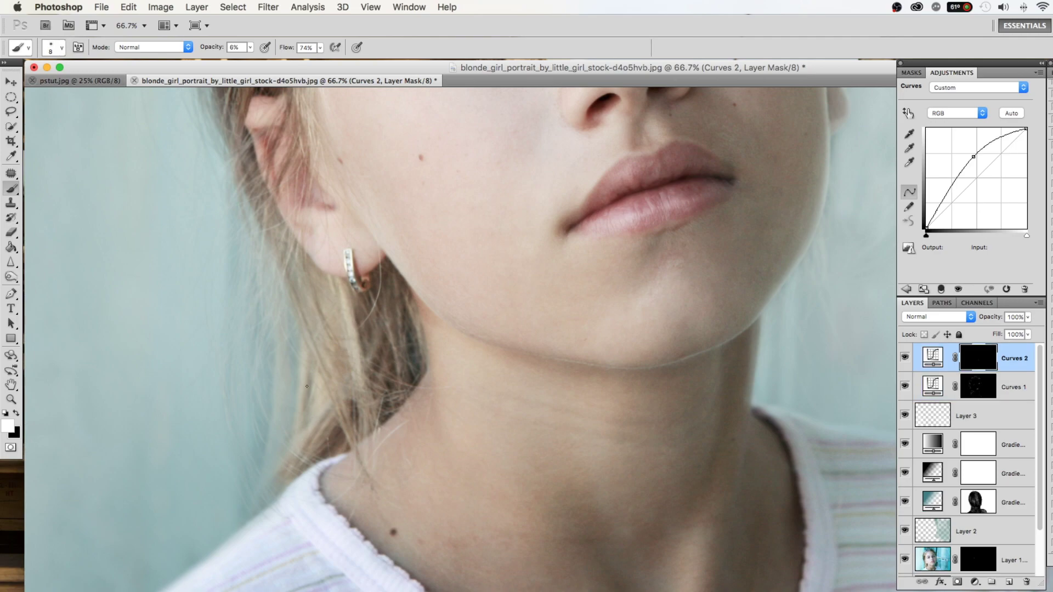
scroll(278, 248, up, 8)
scroll(278, 248, left, 4)
scroll(370, 313, up, 3)
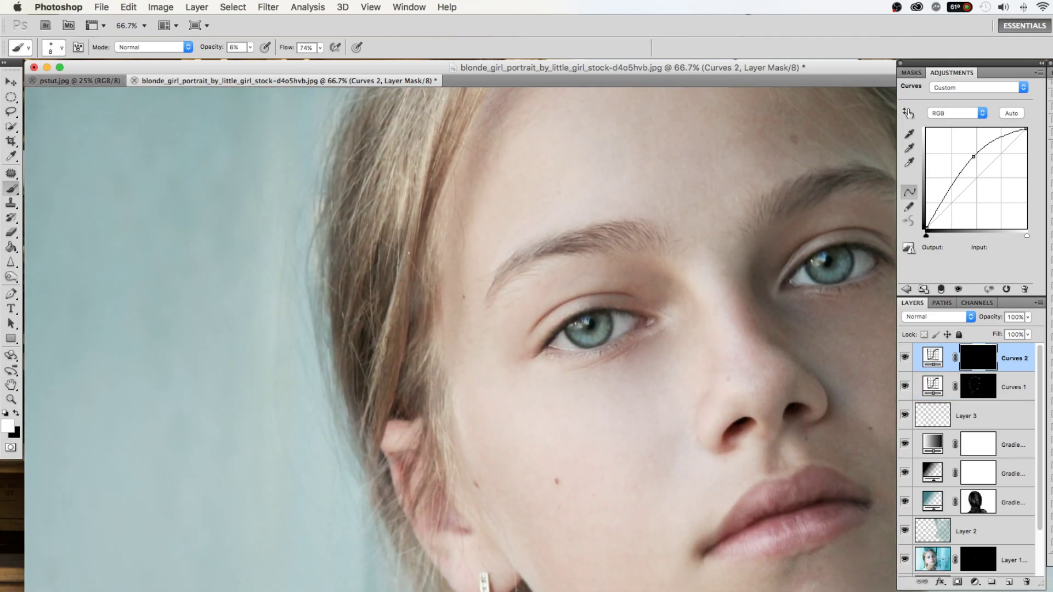
scroll(431, 344, up, 5)
scroll(361, 288, right, 3)
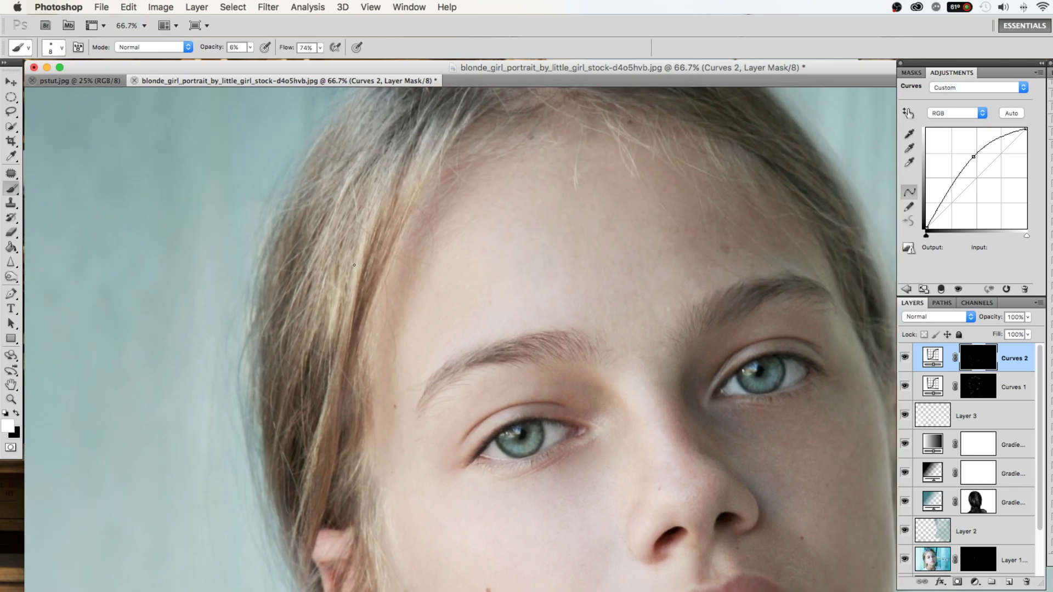
key(1)
key(2)
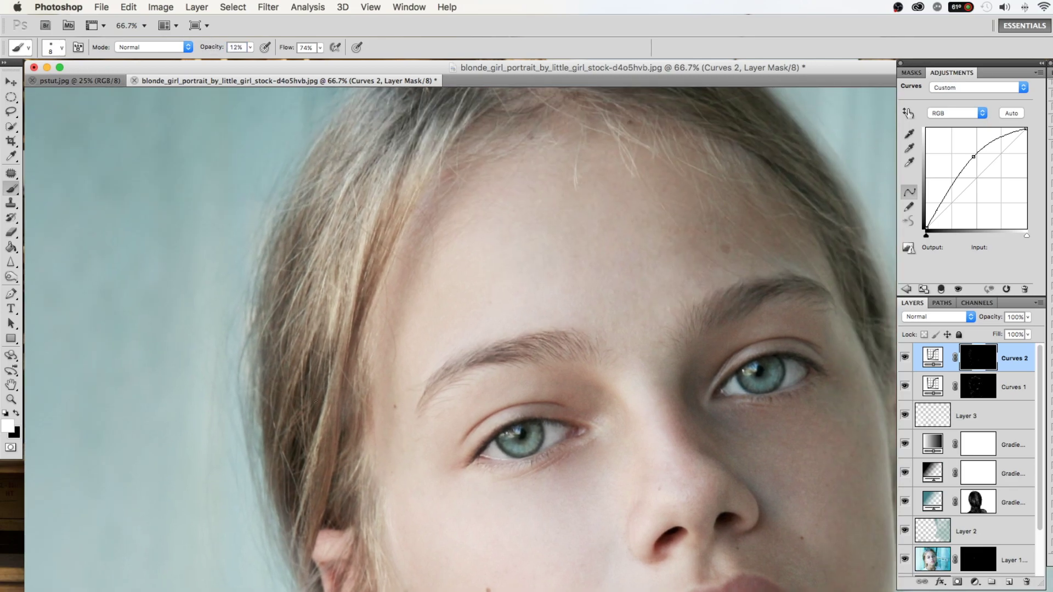
scroll(389, 220, up, 5)
scroll(389, 220, right, 3)
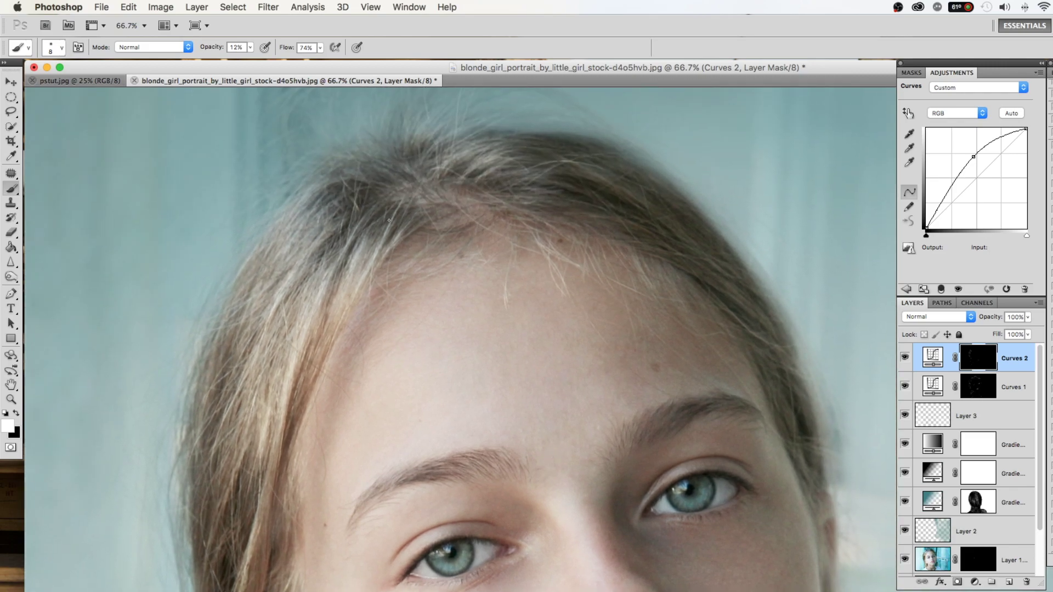
- Brighten hair strands at the left, middle and top of the hairline
drag(323, 244, 267, 329)
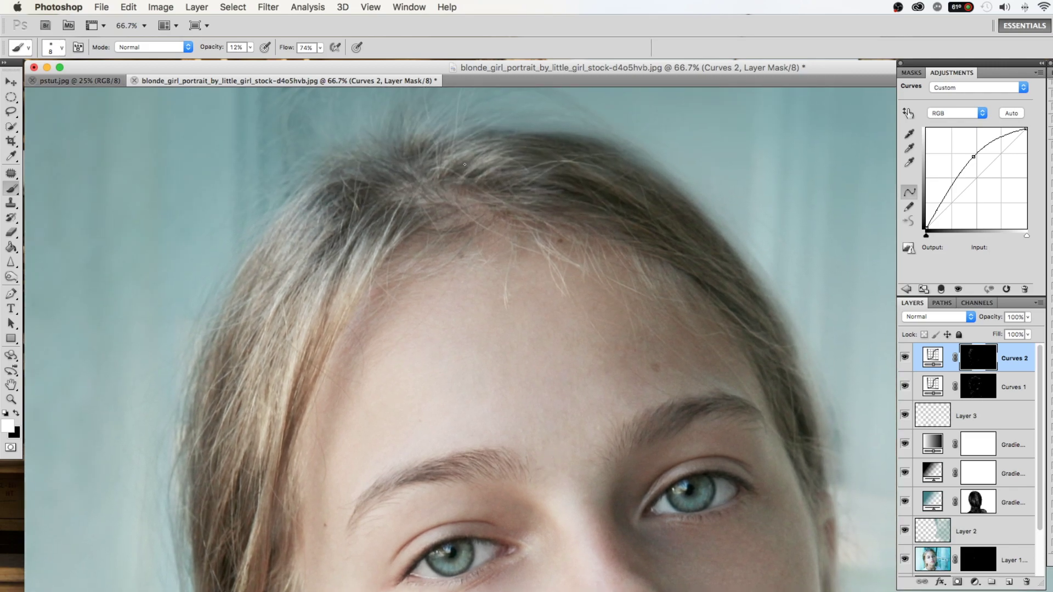
drag(518, 196, 560, 192)
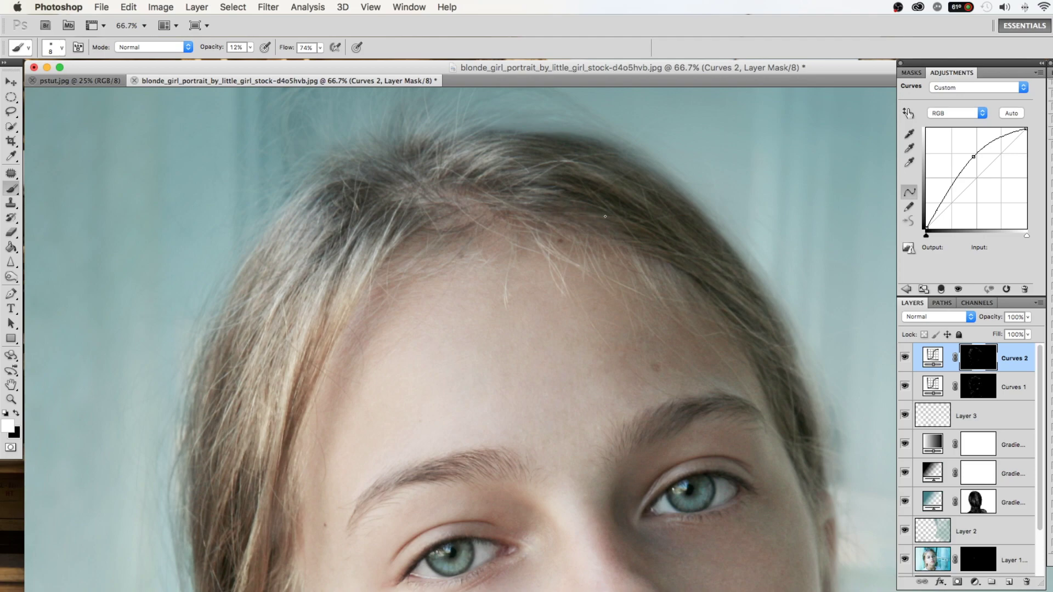
drag(515, 165, 535, 178)
scroll(432, 167, down, 5)
- Zoom out and paint the Curves 1 mask at 6% opacity around the ear and cheek
key(super+minus)
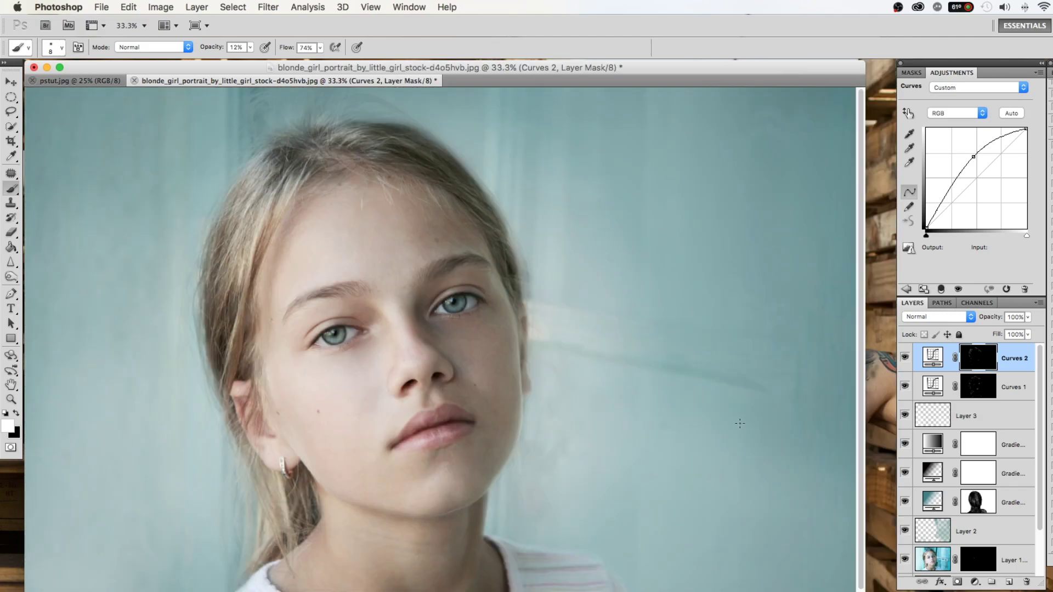
click(905, 357)
click(975, 387)
key(0)
key(6)
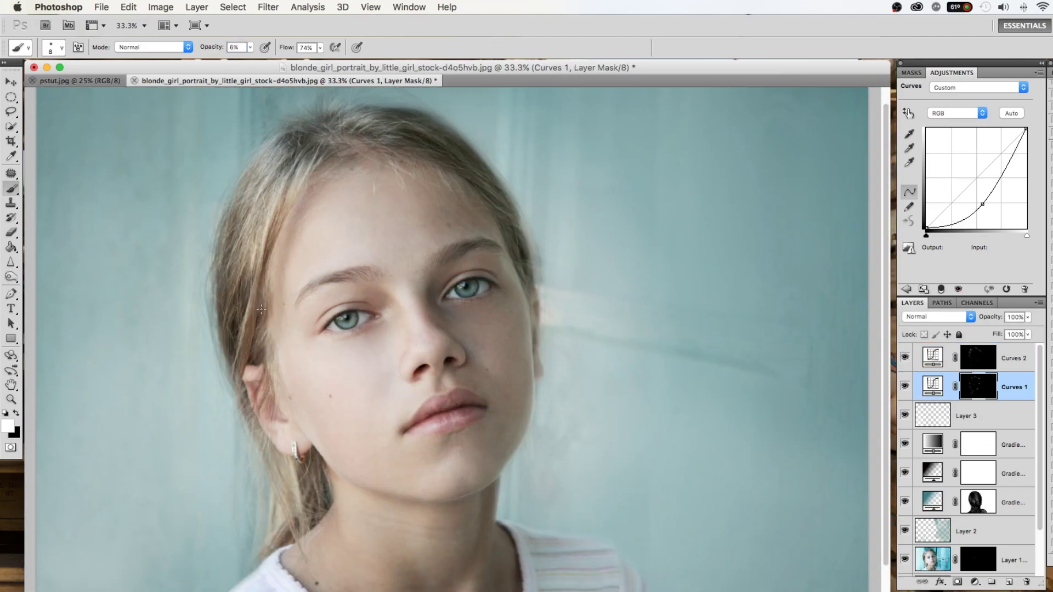
key(bracketright)
key(bracketright)
key(bracketright)
key(bracketleft)
key(bracketleft)
key(bracketleft)
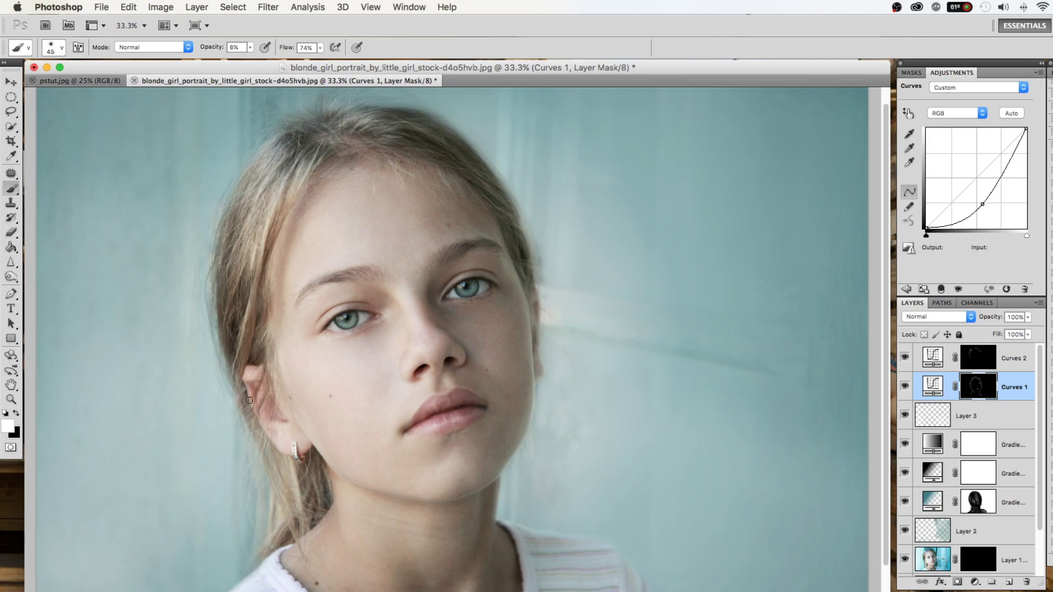
key(bracketleft)
key(bracketright)
key(bracketright)
key(bracketright)
key(bracketright)
key(bracketright)
key(bracketright)
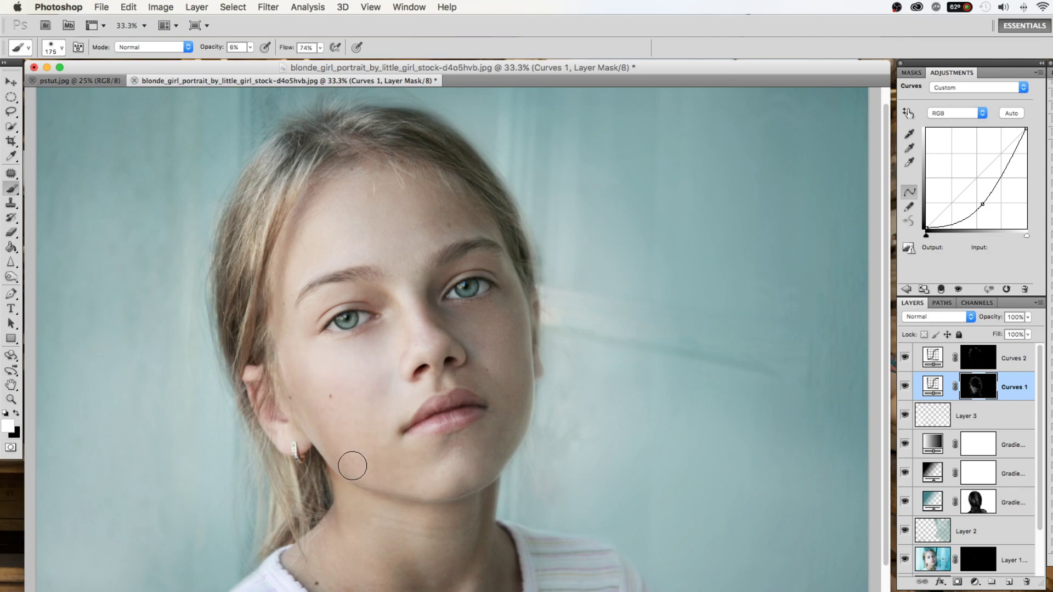
- Brighten the eye area and forehead on the Curves 2 mask with a size-150 brush
key(alt+bracketright)
key(bracketleft)
key(bracketleft)
key(bracketleft)
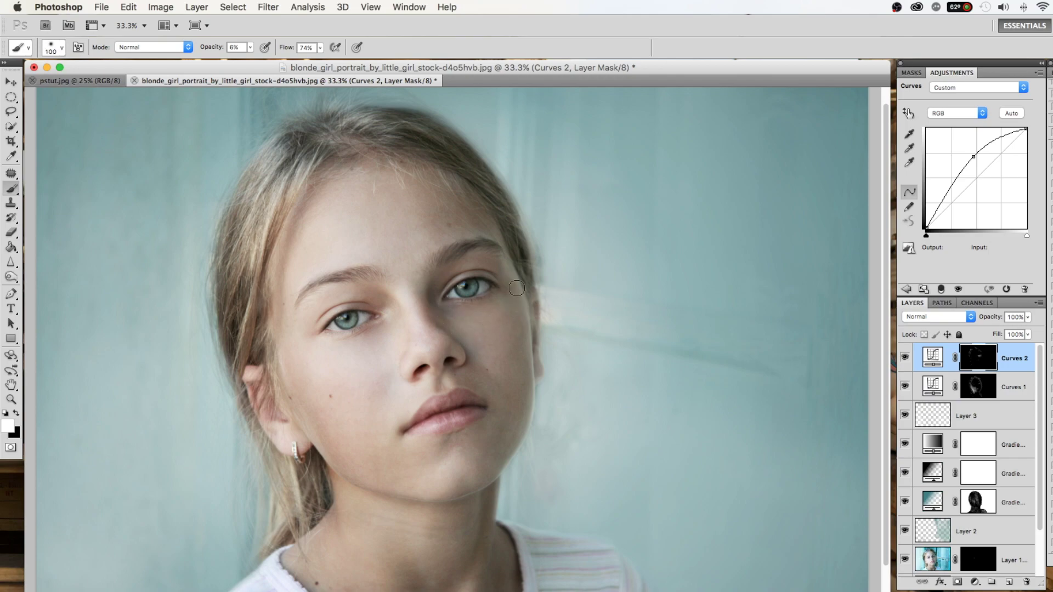
key(bracketright)
key(bracketright)
scroll(660, 433, down, 2)
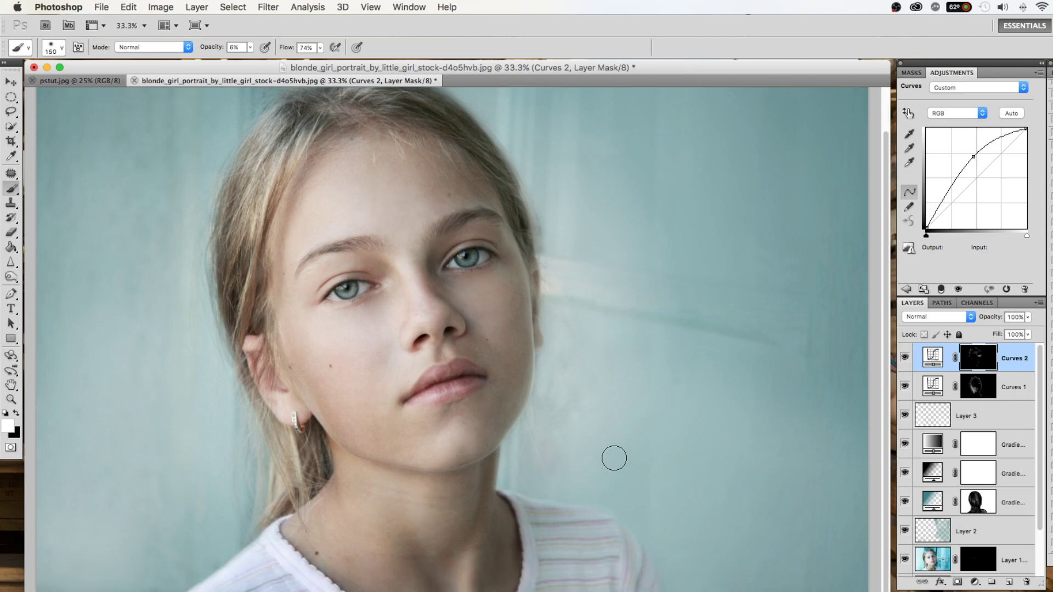
scroll(576, 464, up, 3)
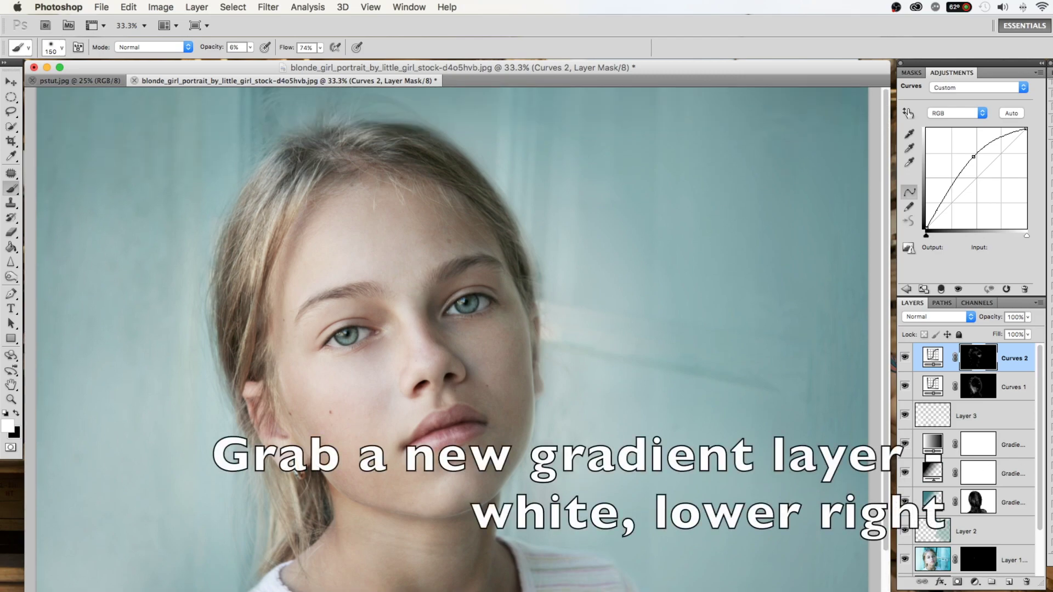
- Add a white linear gradient fill at 39.81° over the portrait, lowered to 84% opacity
click(975, 582)
click(998, 366)
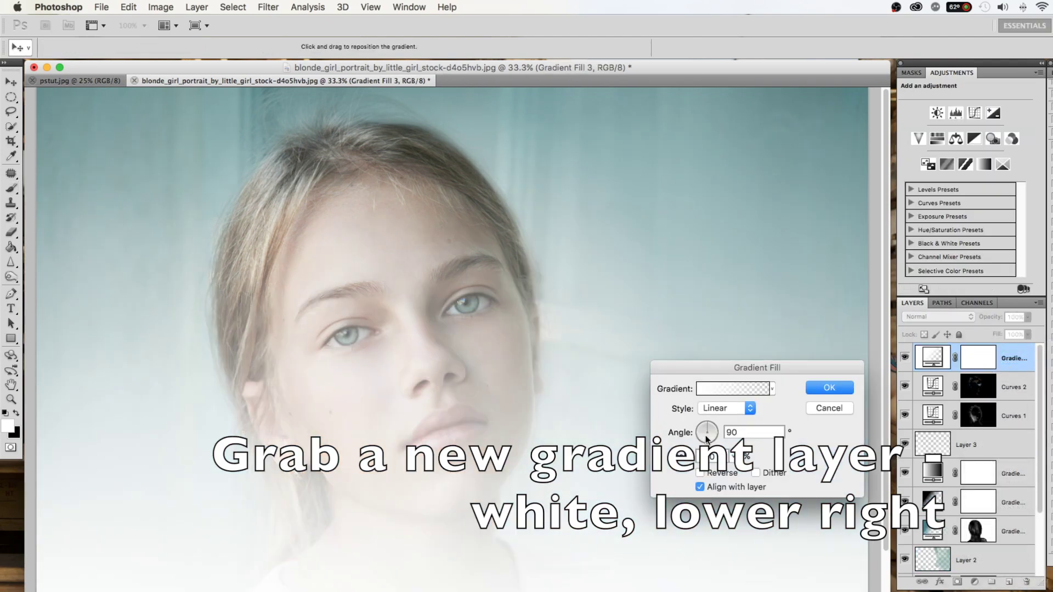
drag(707, 437, 716, 427)
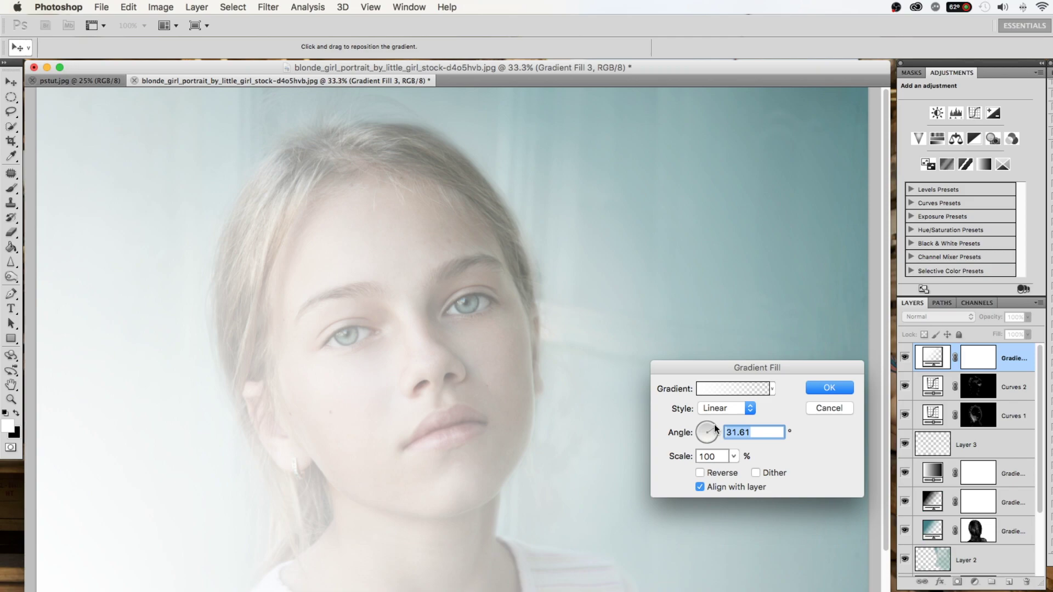
drag(714, 424, 714, 424)
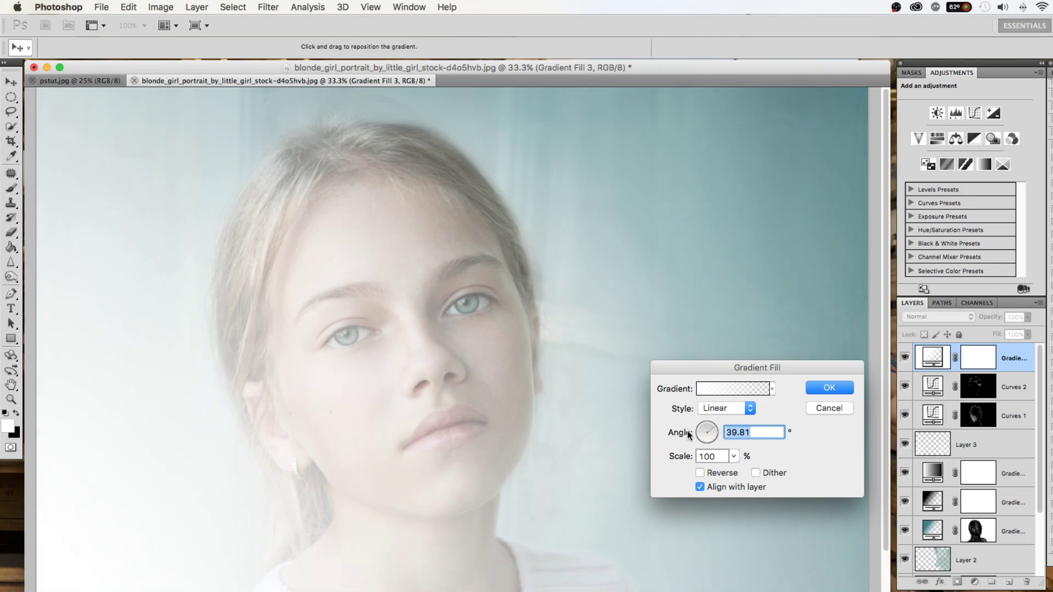
drag(473, 474, 424, 502)
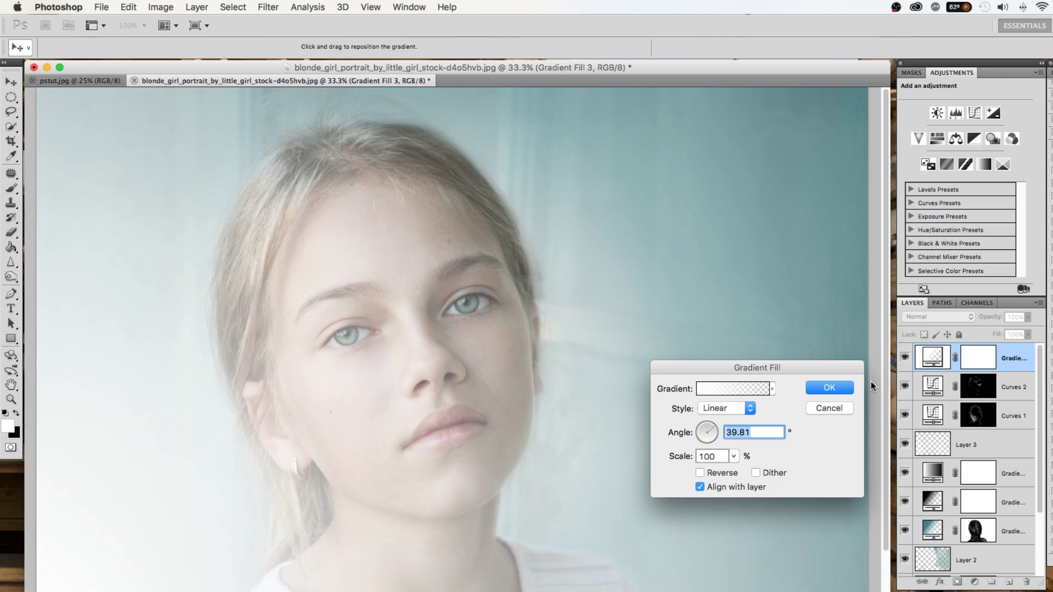
click(837, 388)
drag(994, 317, 970, 320)
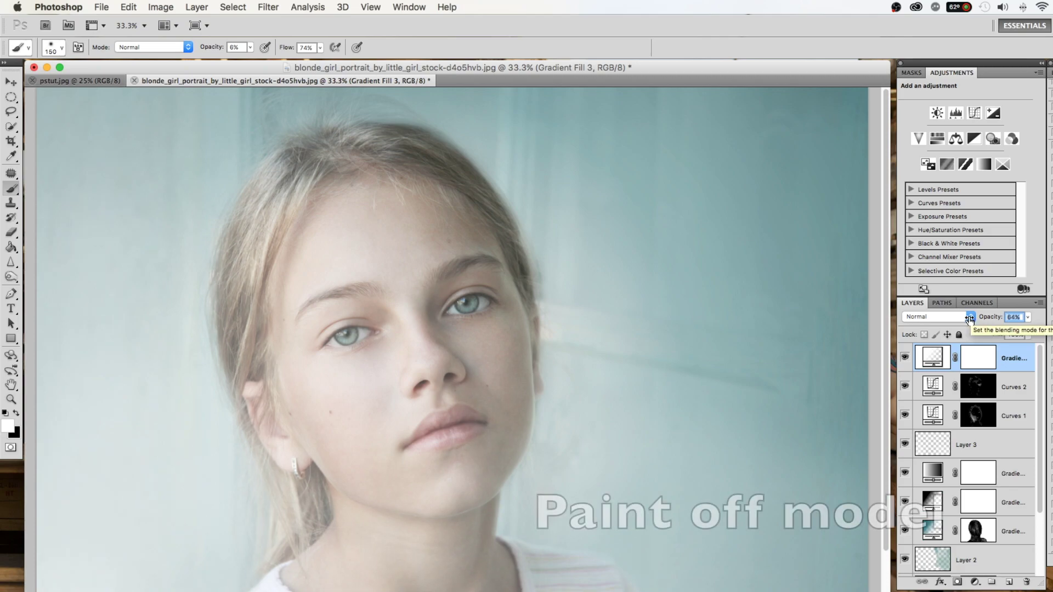
- Brush black at 20–42% on the Gradient Fill 3 mask to clear the wash from hair, face and shirt
scroll(604, 338, down, 2)
click(370, 354)
click(710, 225)
click(978, 357)
key(x)
key(2)
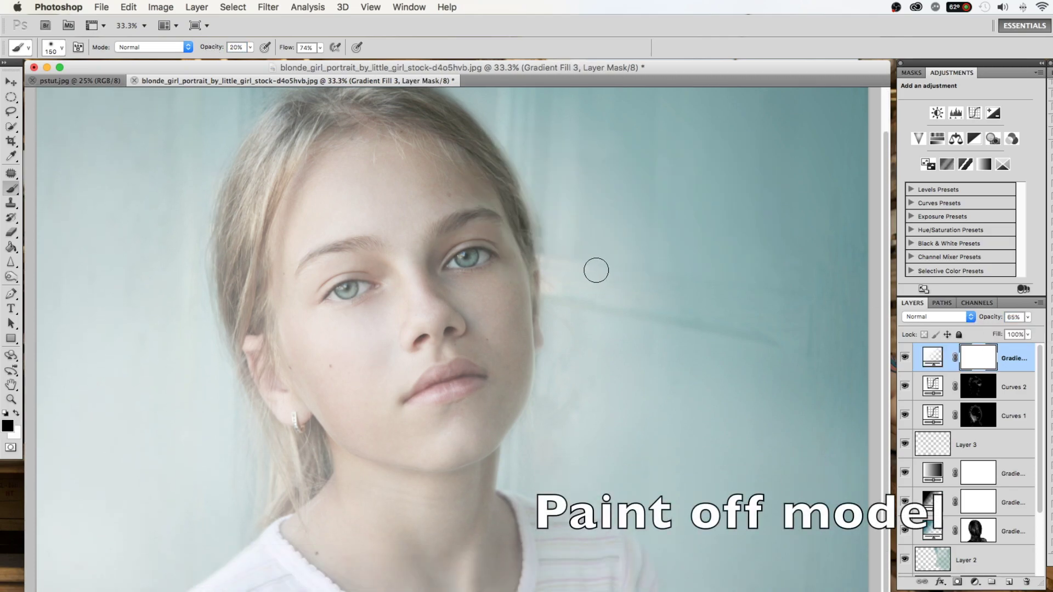
mouse_move(315, 252)
mouse_down()
mouse_move(324, 407)
mouse_move(395, 564)
mouse_move(423, 442)
mouse_move(499, 384)
mouse_move(511, 400)
mouse_move(430, 423)
mouse_move(487, 254)
mouse_move(435, 159)
mouse_move(322, 173)
mouse_move(258, 247)
mouse_move(282, 400)
mouse_move(230, 307)
mouse_move(236, 190)
mouse_move(381, 353)
mouse_move(433, 582)
mouse_move(306, 493)
mouse_move(257, 325)
mouse_move(315, 134)
mouse_move(501, 330)
mouse_move(506, 387)
mouse_move(475, 472)
mouse_move(274, 576)
mouse_move(307, 489)
mouse_move(291, 574)
mouse_move(472, 587)
mouse_move(586, 536)
mouse_move(579, 525)
mouse_move(509, 586)
mouse_move(488, 559)
mouse_move(509, 296)
mouse_move(430, 306)
mouse_move(481, 338)
mouse_move(461, 211)
mouse_move(329, 148)
mouse_move(328, 311)
mouse_move(475, 300)
mouse_move(498, 393)
mouse_move(396, 548)
mouse_move(525, 499)
mouse_move(488, 558)
mouse_move(624, 570)
mouse_move(609, 548)
mouse_up()
key(4)
key(2)
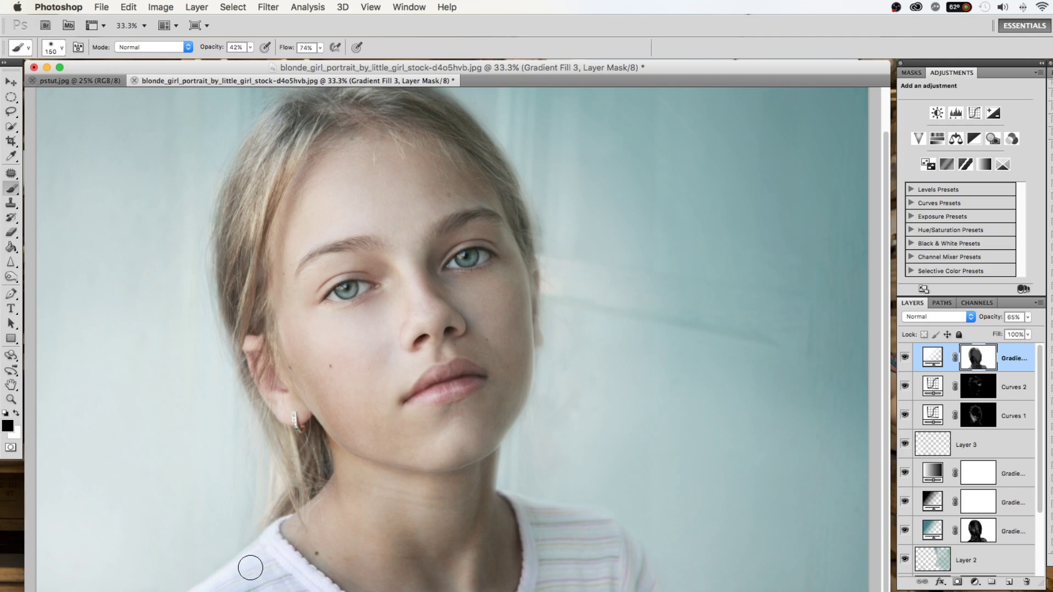
mouse_move(489, 360)
mouse_down()
mouse_move(443, 419)
mouse_move(332, 481)
mouse_move(635, 584)
mouse_move(508, 294)
mouse_up()
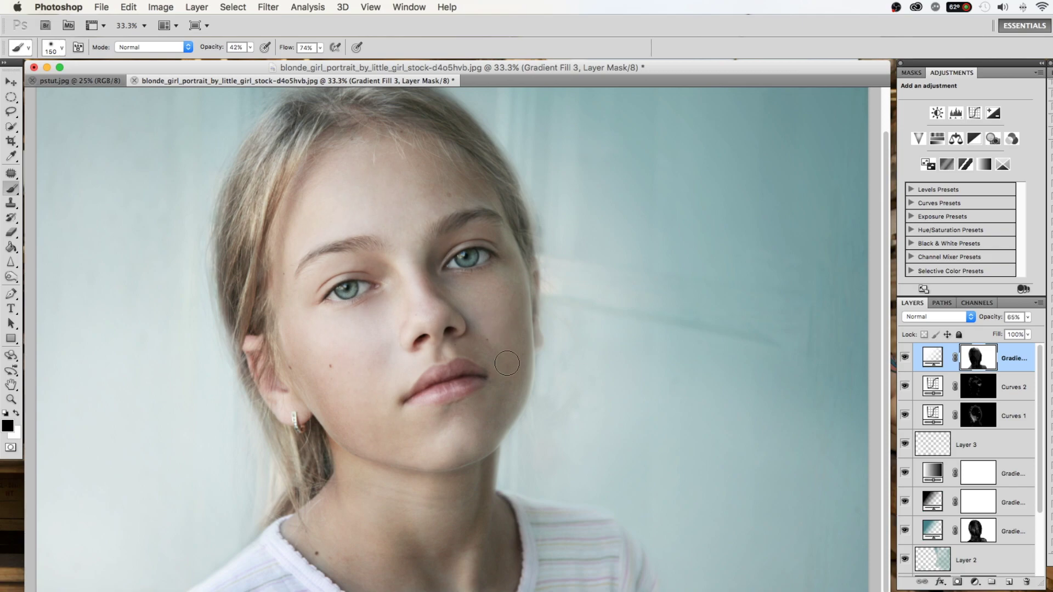
- Add a black-to-transparent gradient fill angled at -147.99°
click(975, 582)
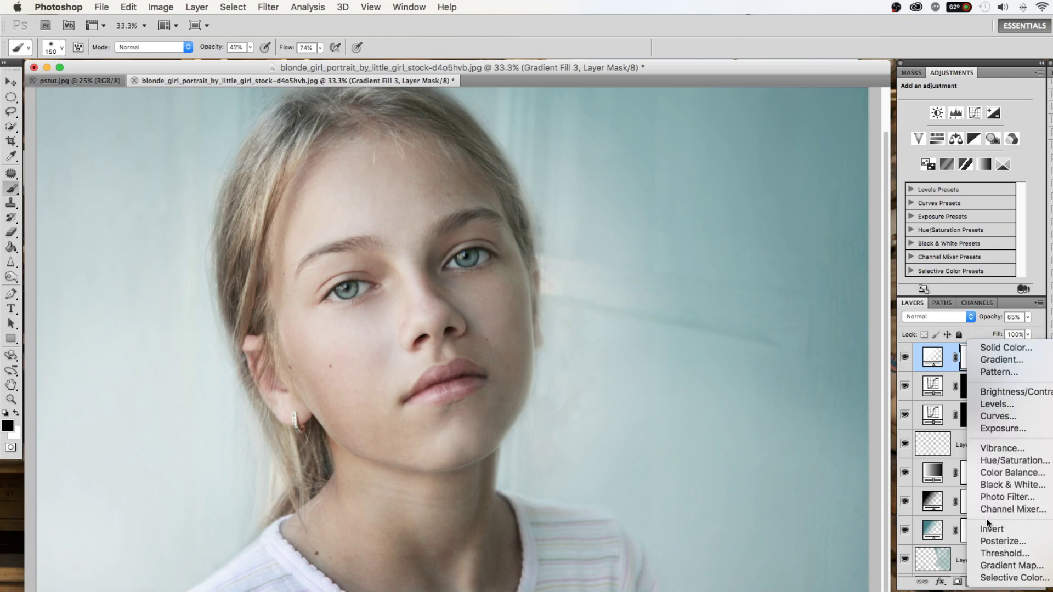
click(975, 362)
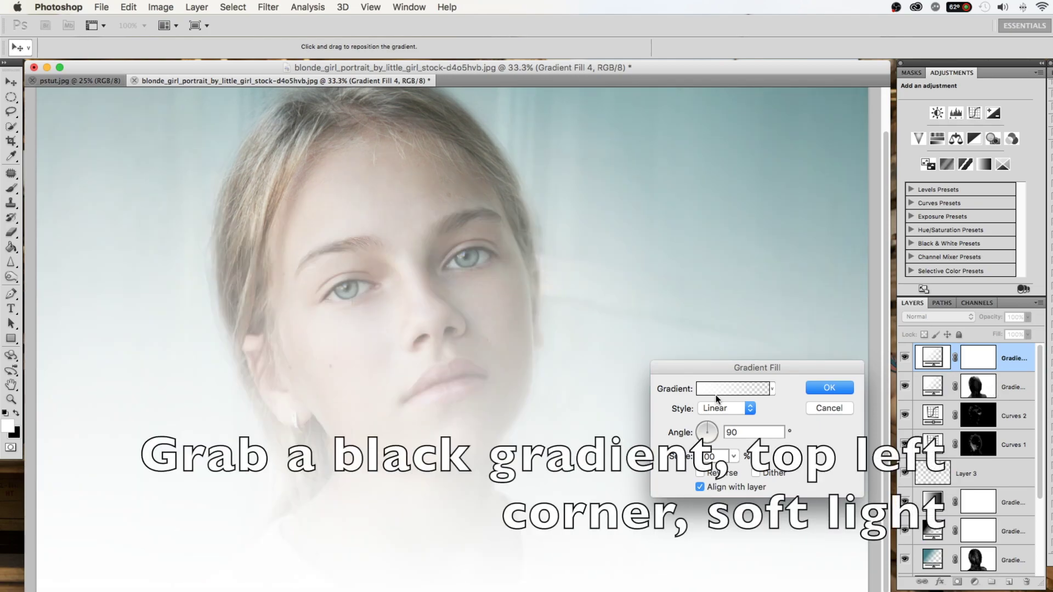
click(716, 391)
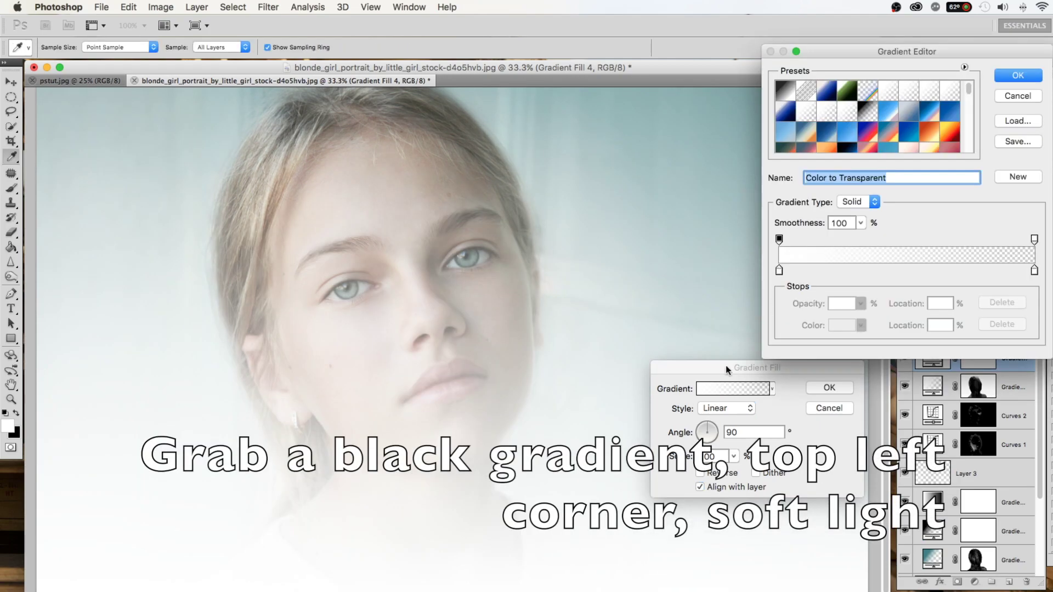
click(867, 113)
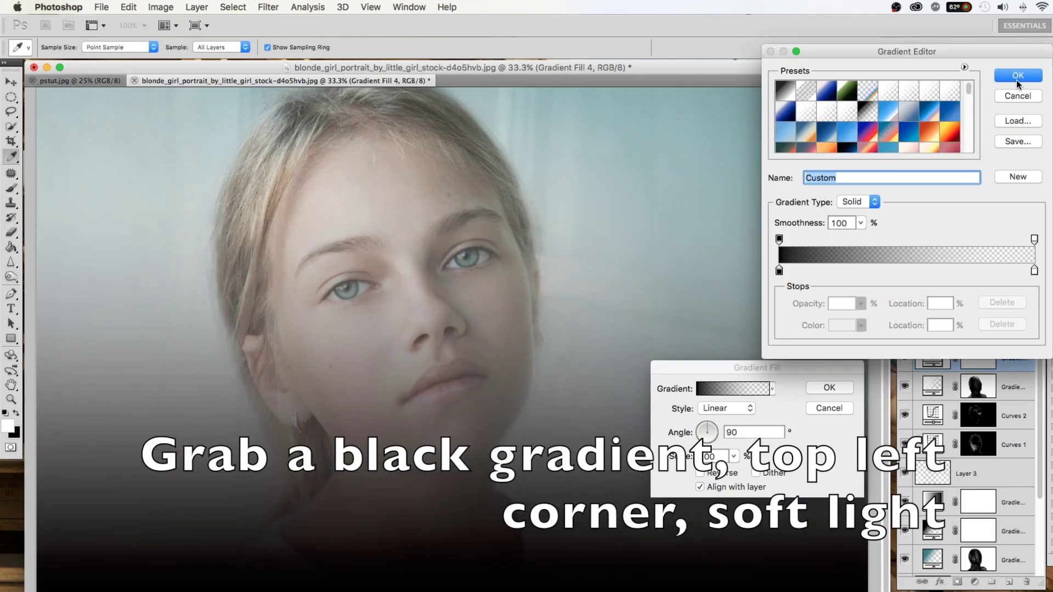
click(1017, 77)
click(701, 440)
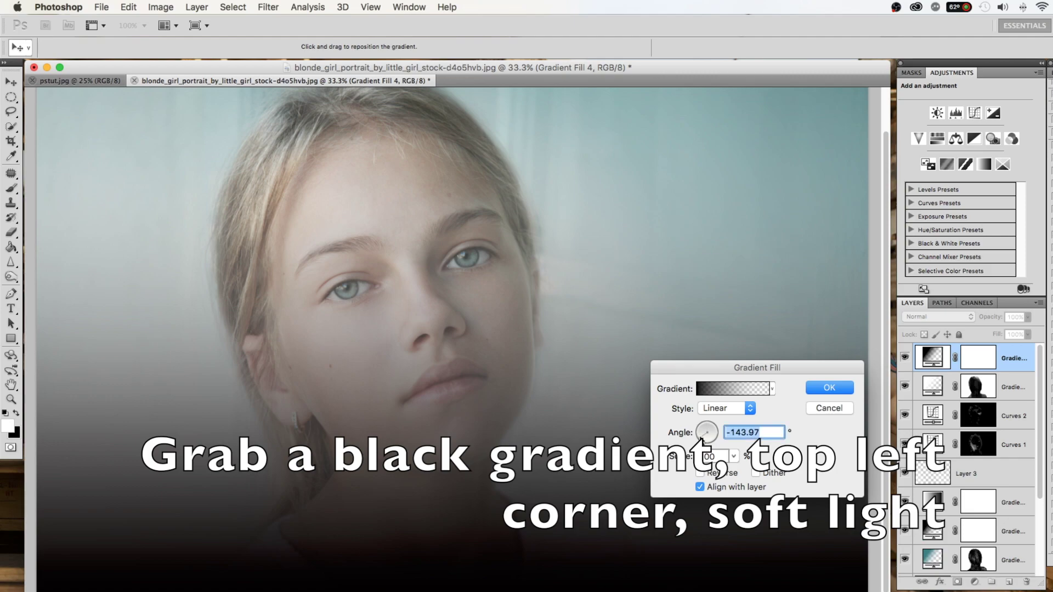
click(697, 438)
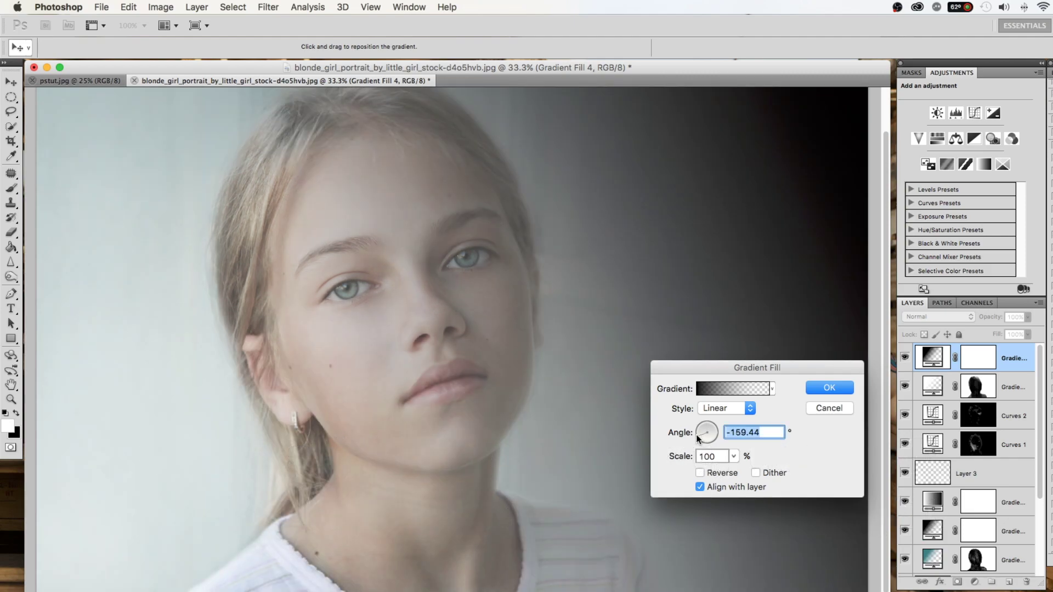
click(699, 439)
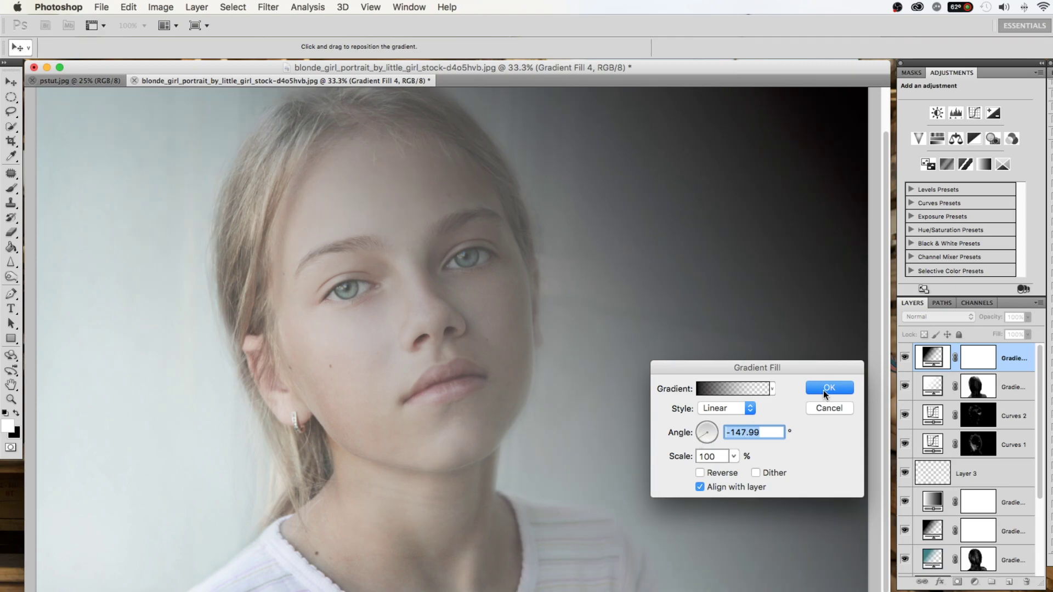
click(824, 388)
- Blend the dark gradient fill as Soft Light at 59% opacity
click(936, 317)
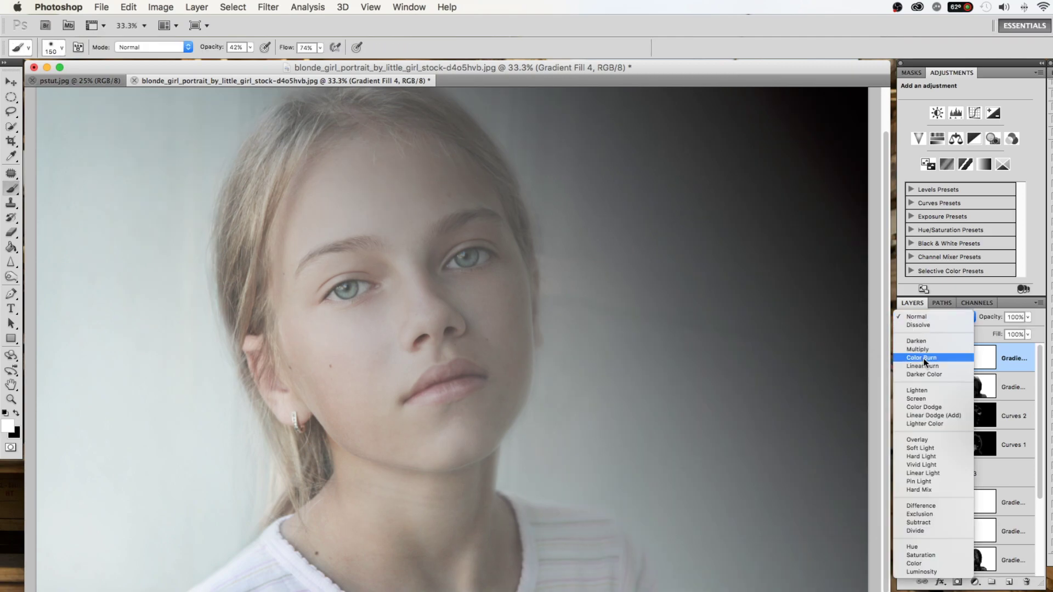
click(917, 447)
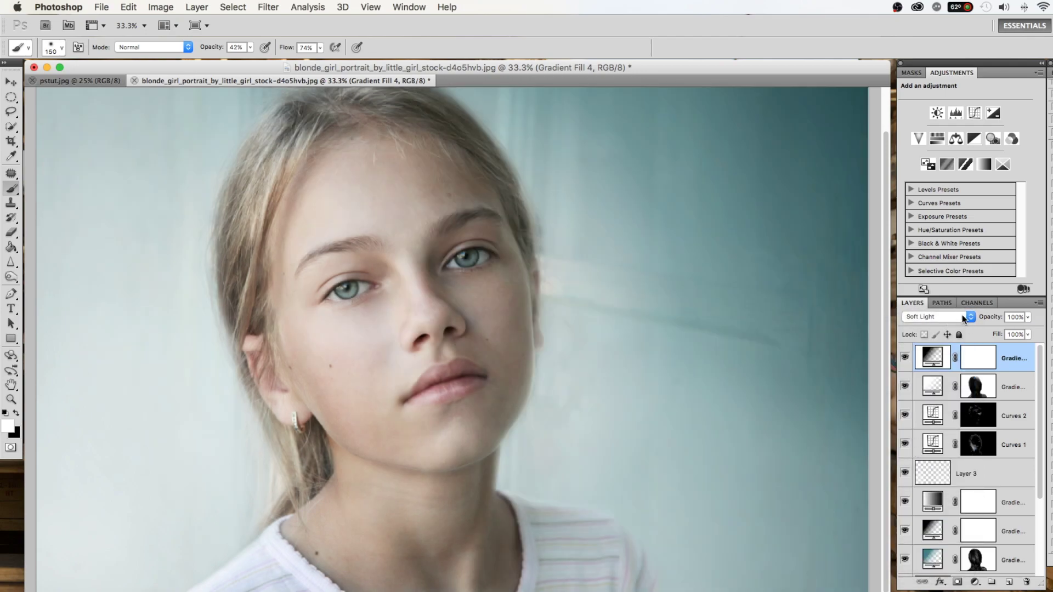
drag(988, 316, 965, 318)
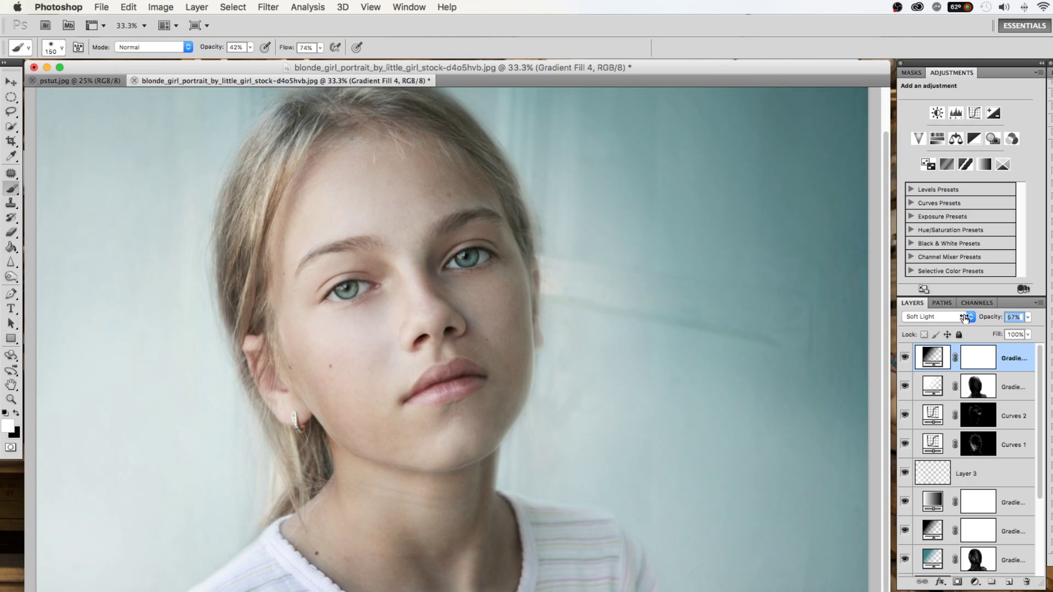
drag(965, 318, 967, 319)
- Add another white gradient fill, pulled down toward the bottom and clear of the face
click(973, 583)
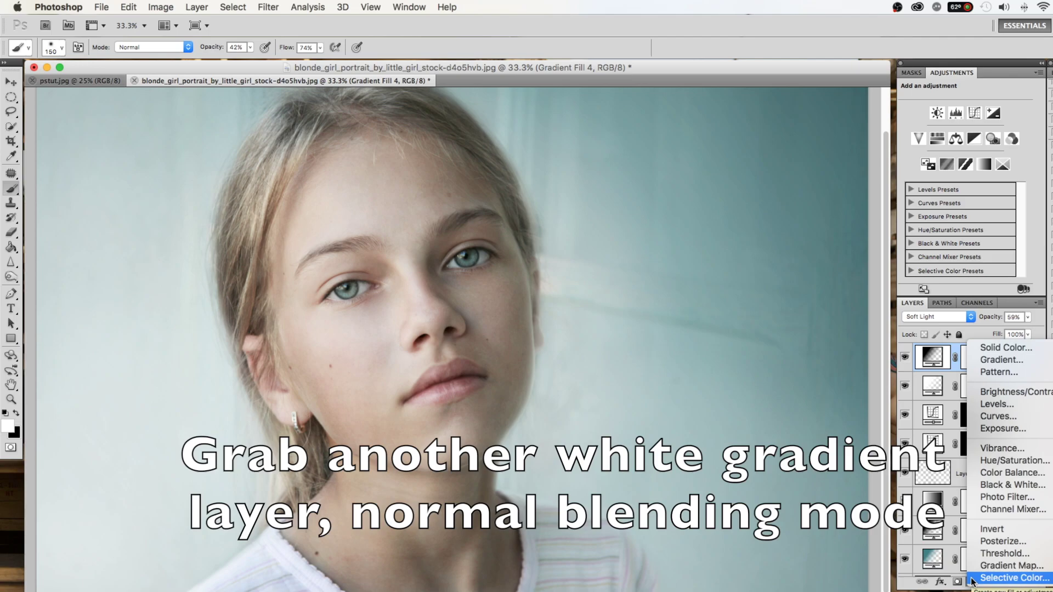
click(995, 360)
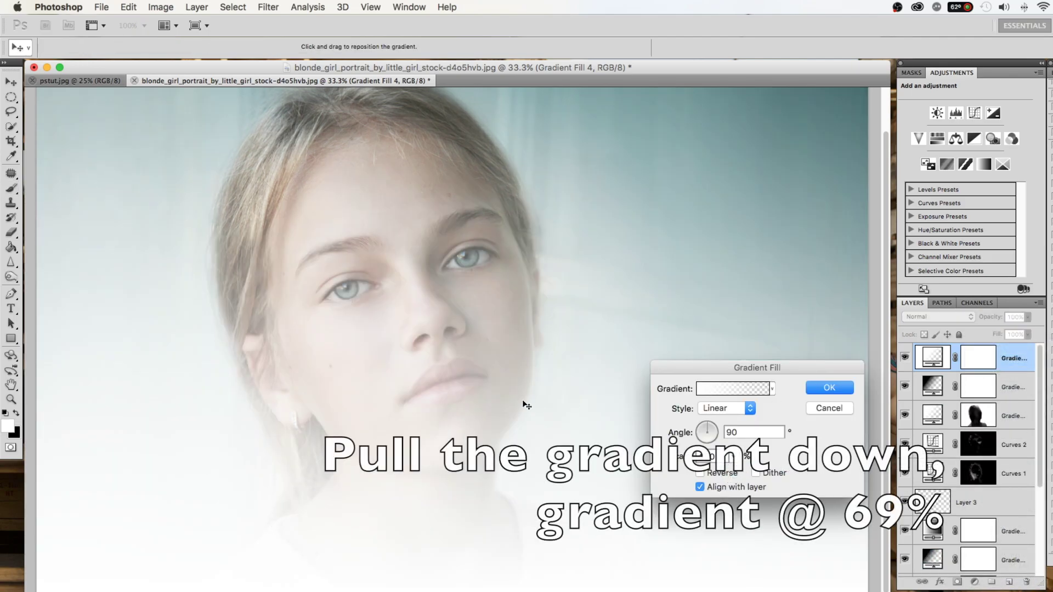
drag(536, 423, 526, 503)
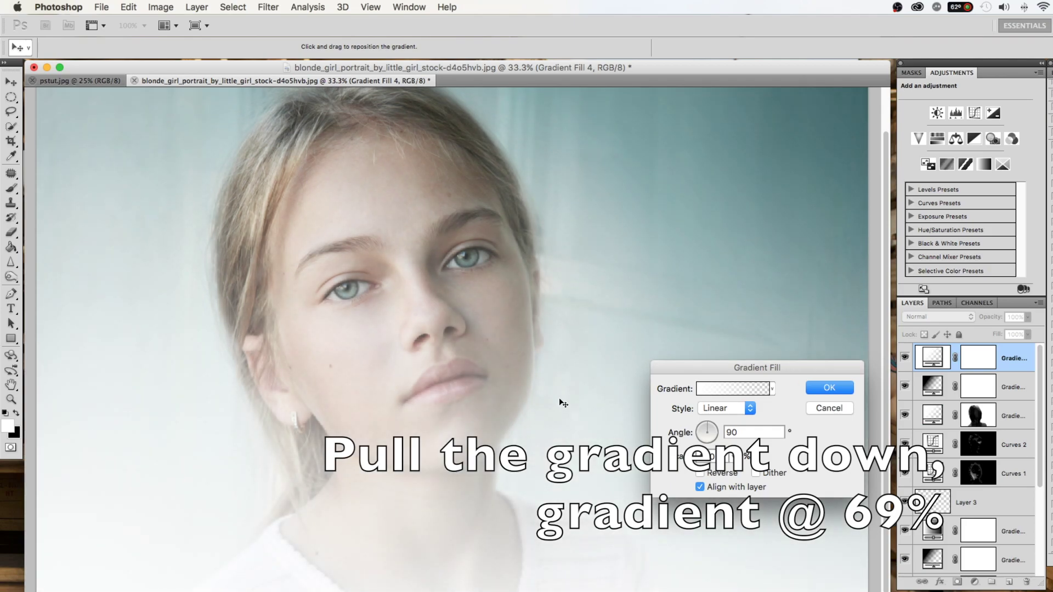
drag(563, 404, 566, 488)
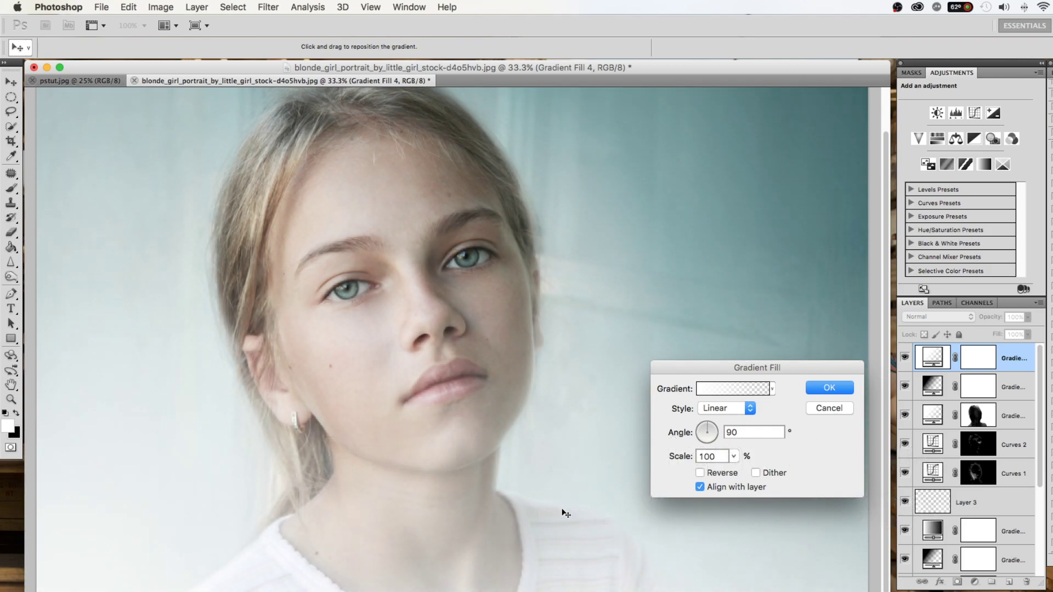
click(829, 387)
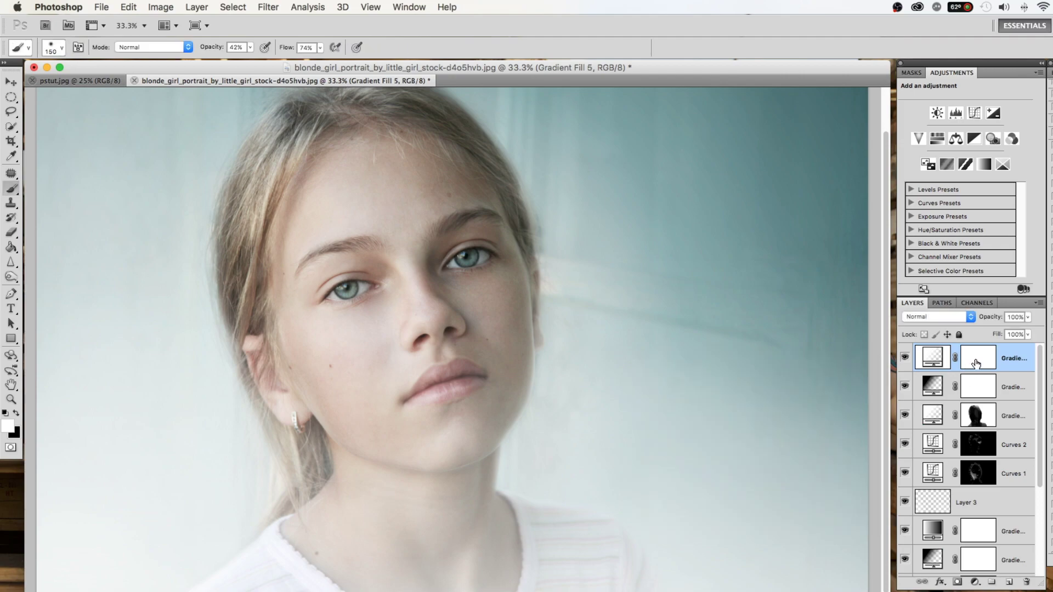
- Mask the gradient off the lower image with a size-600 black brush and set opacity to 69%
click(976, 363)
key(bracketright)
key(bracketright)
key(bracketright)
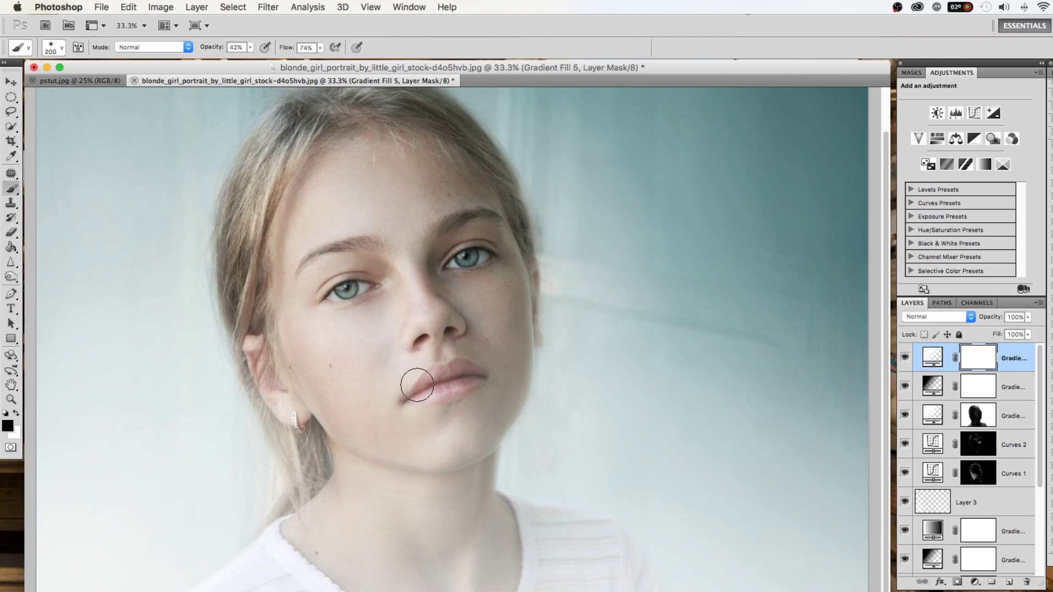
key(bracketright)
key(bracketright)
key(bracketright)
key(bracketright)
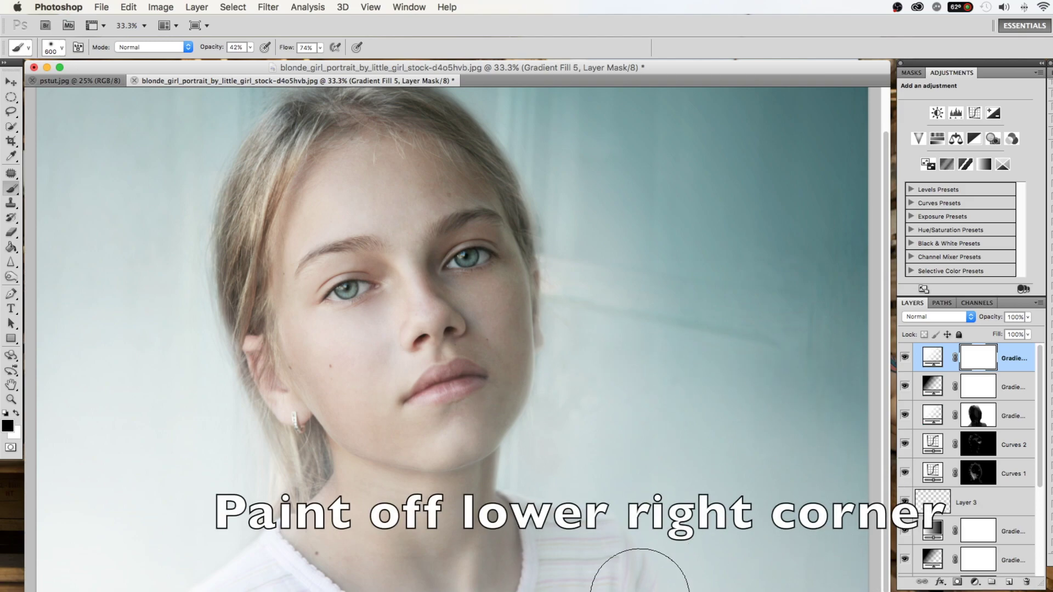
drag(489, 561, 527, 571)
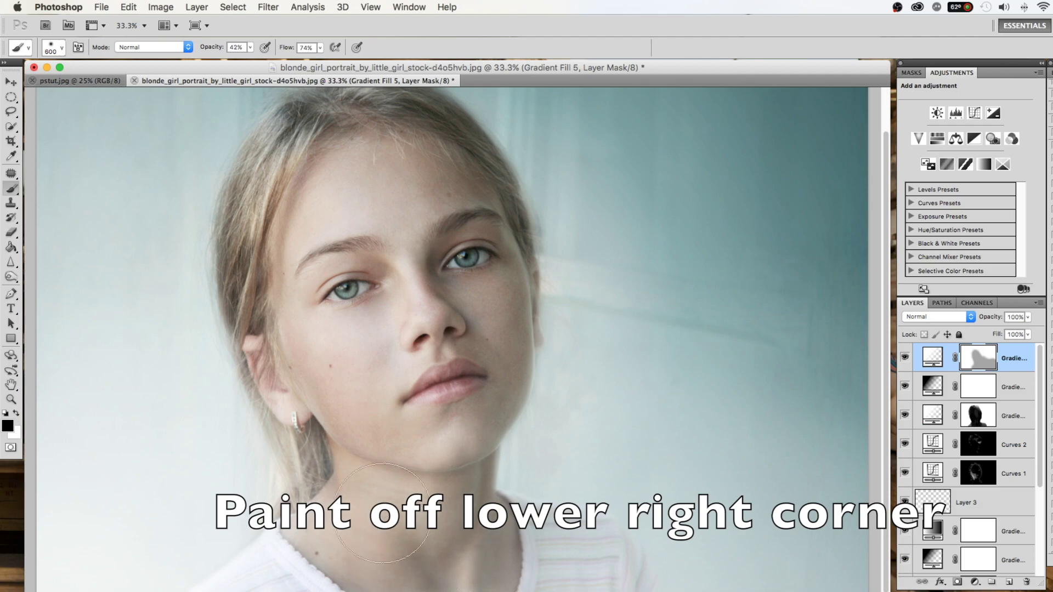
drag(587, 528, 856, 582)
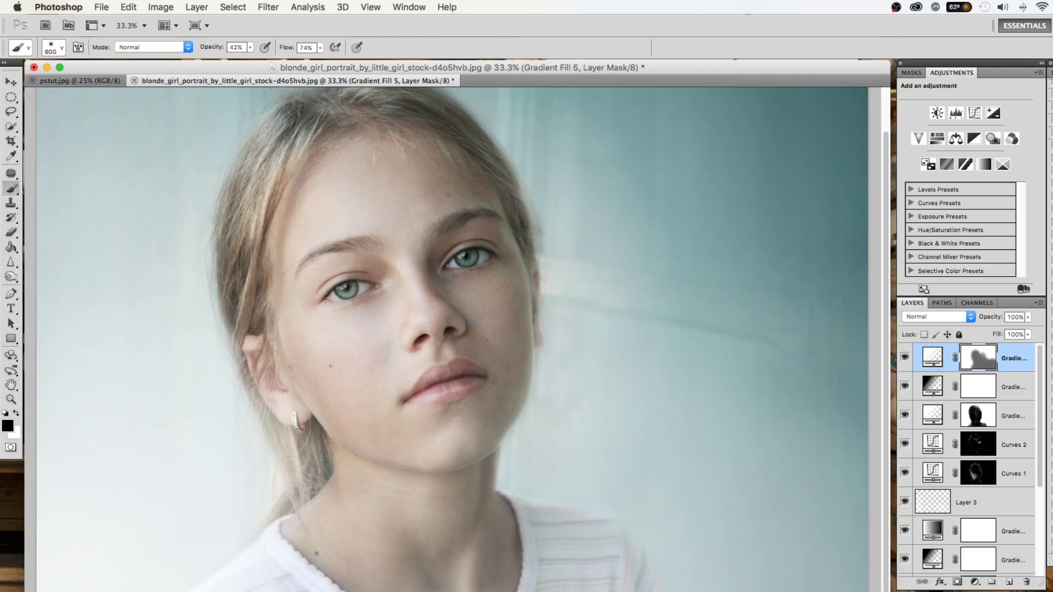
drag(991, 317, 974, 318)
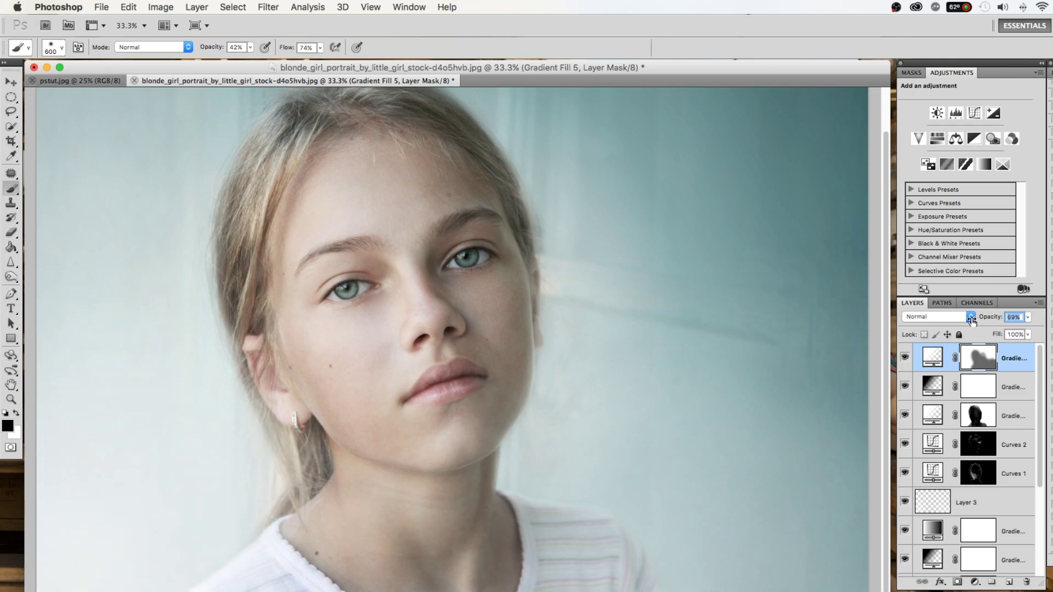
click(976, 581)
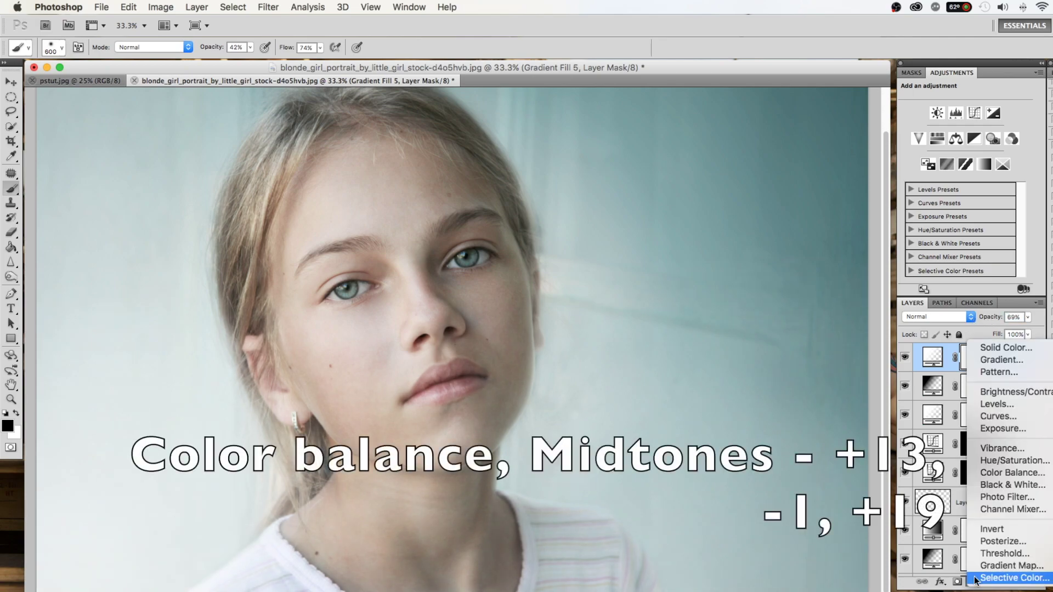
- Add a Color Balance layer with midtones Cyan–Red +13, Magenta–Green -1, Yellow–Blue +19
click(996, 473)
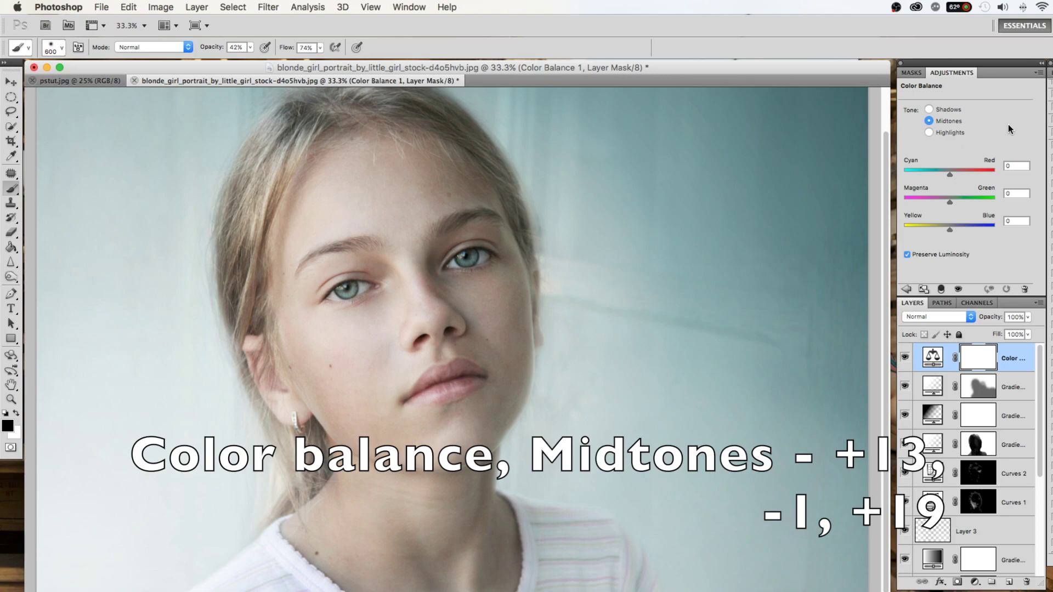
click(1016, 166)
text(1)
text(3)
key(Tab)
text(-)
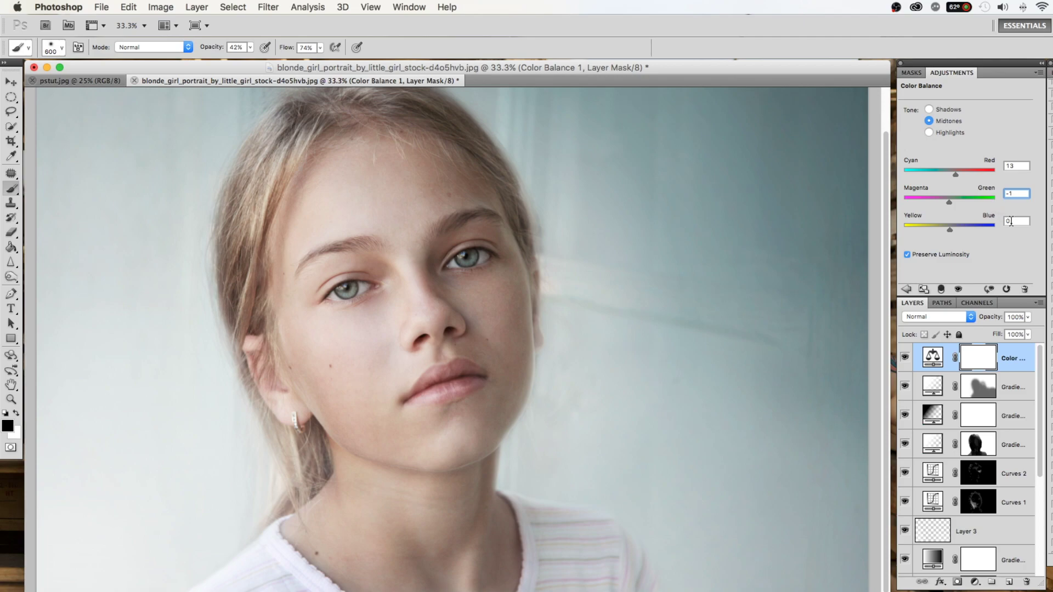
click(1011, 221)
text(19)
click(975, 582)
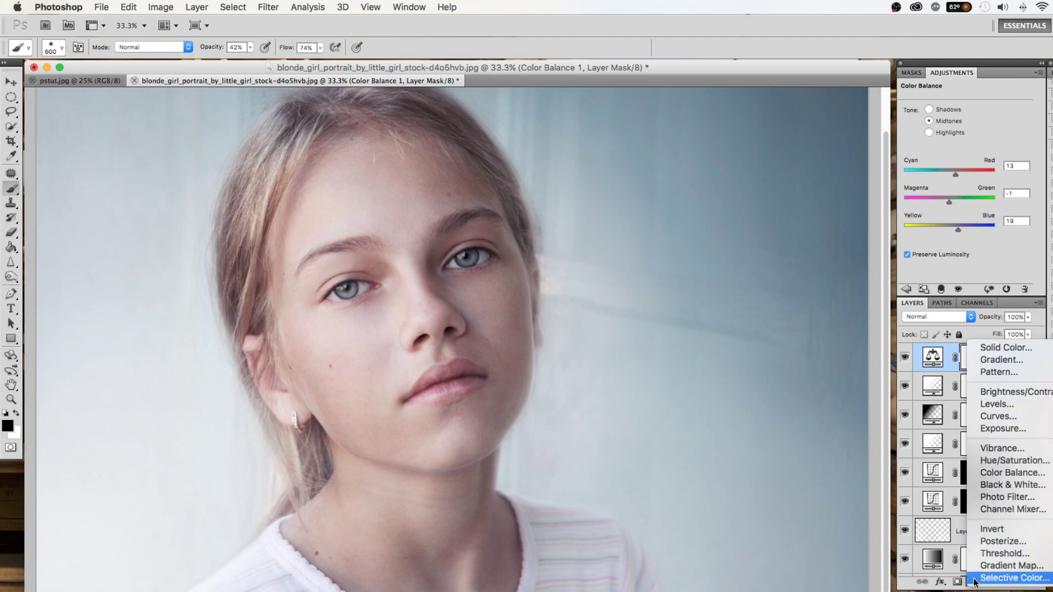
- Add a Solid Color fill layer with colour #8b5f27
click(991, 347)
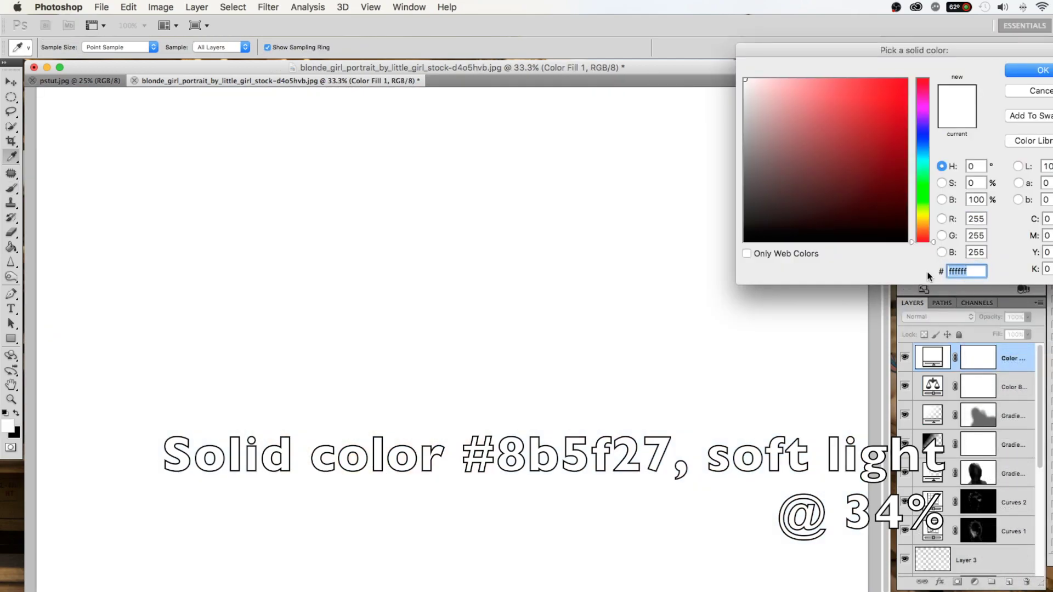
text(8)
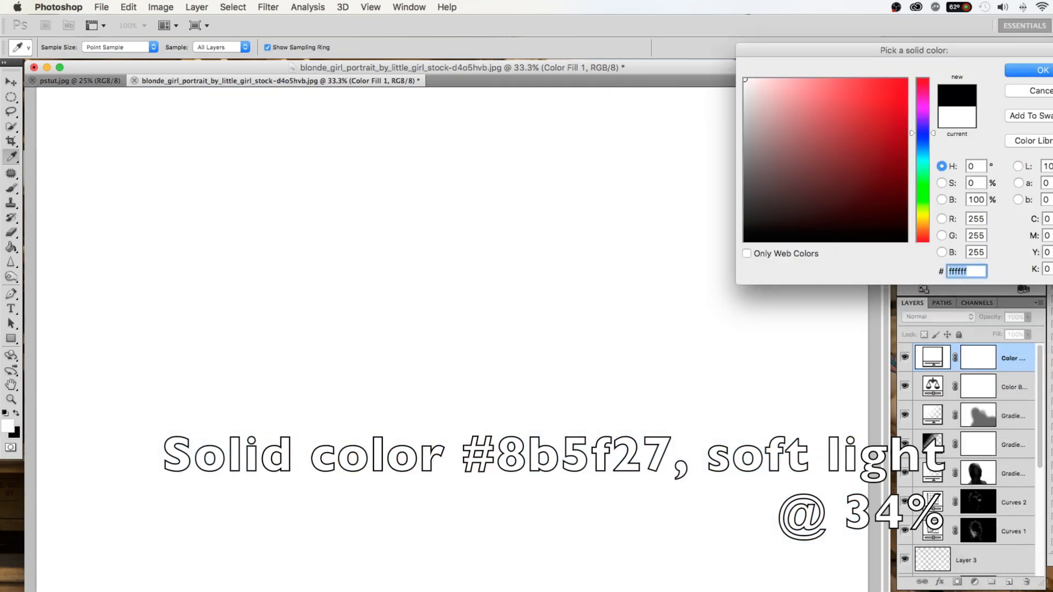
text(b)
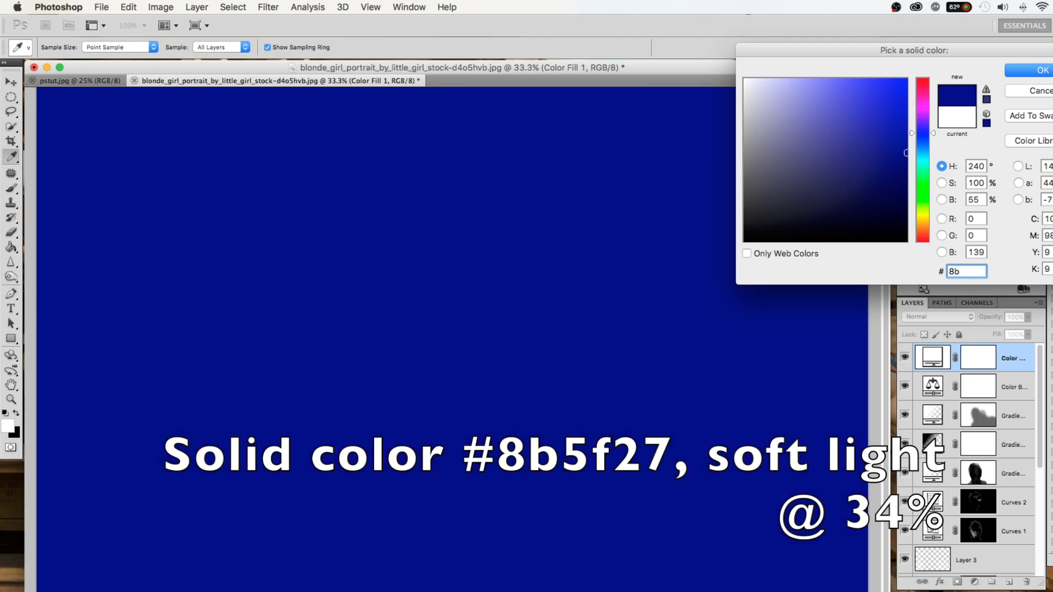
text(5)
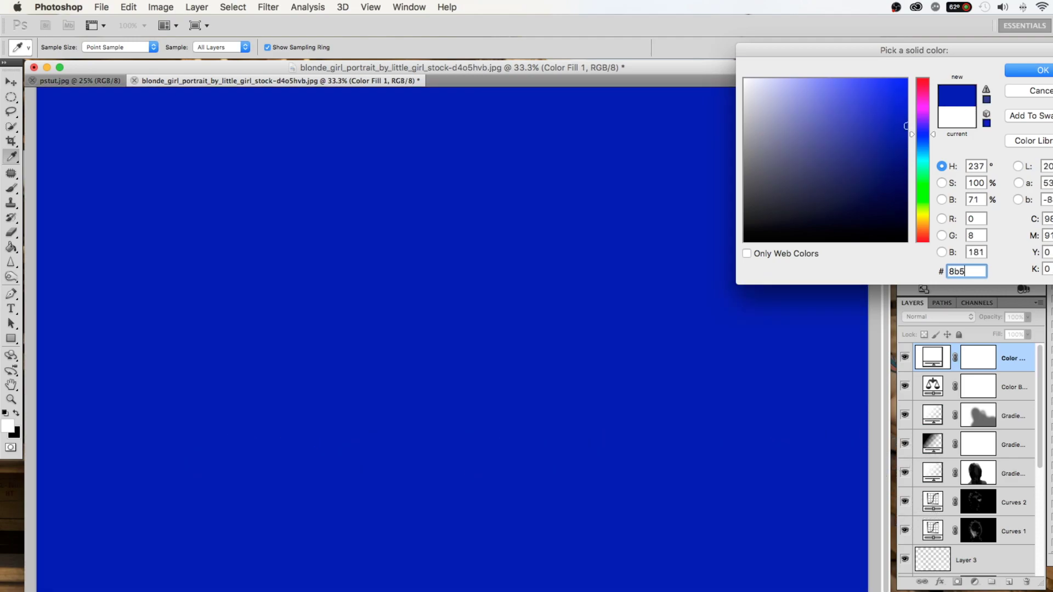
text(f2)
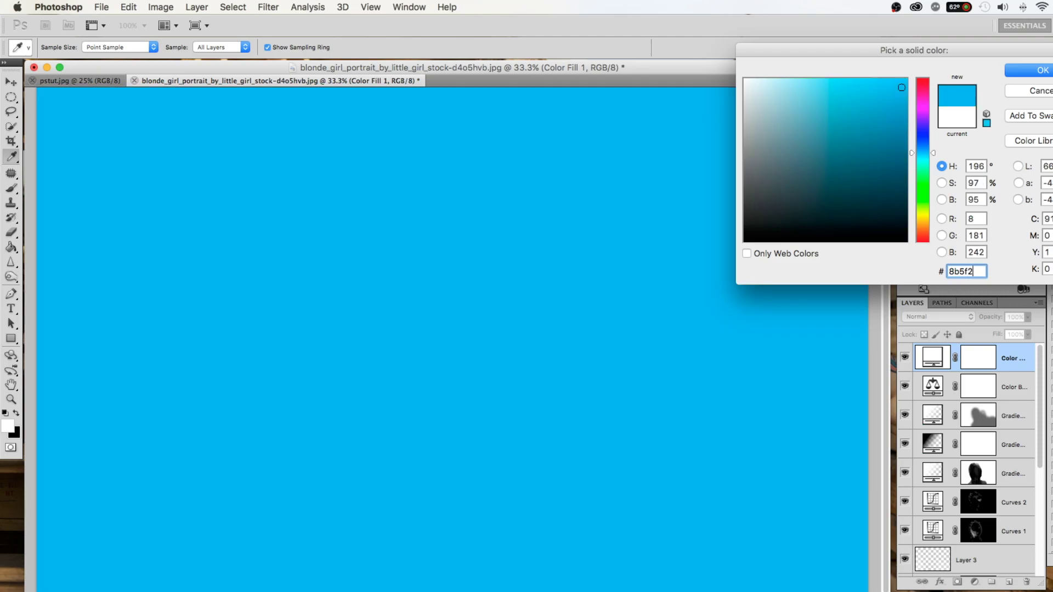
text(7)
click(1039, 70)
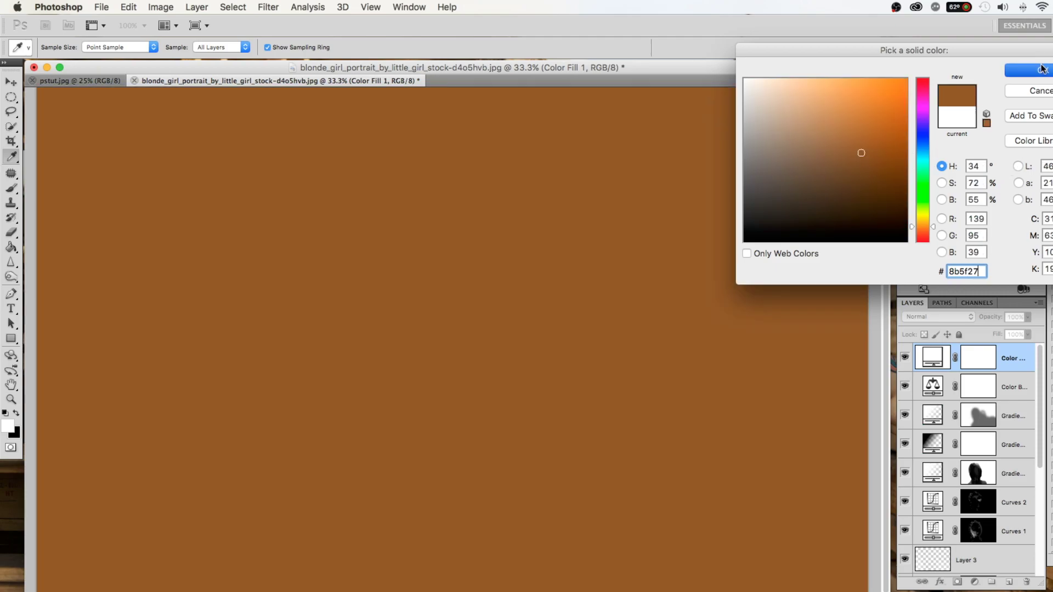
- Blend the brown fill layer as Soft Light at 11% opacity
click(950, 316)
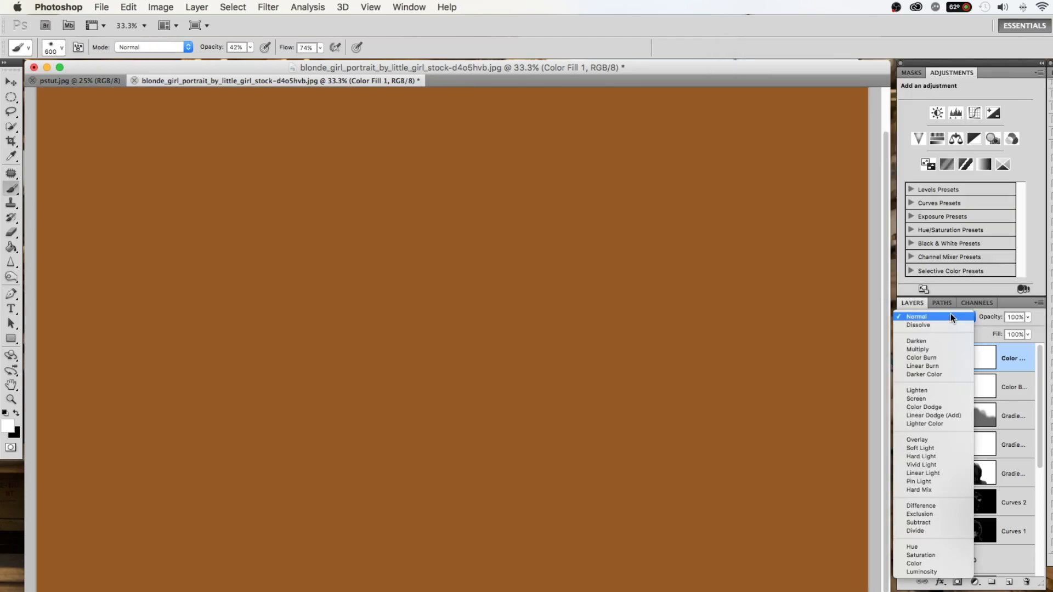
click(938, 448)
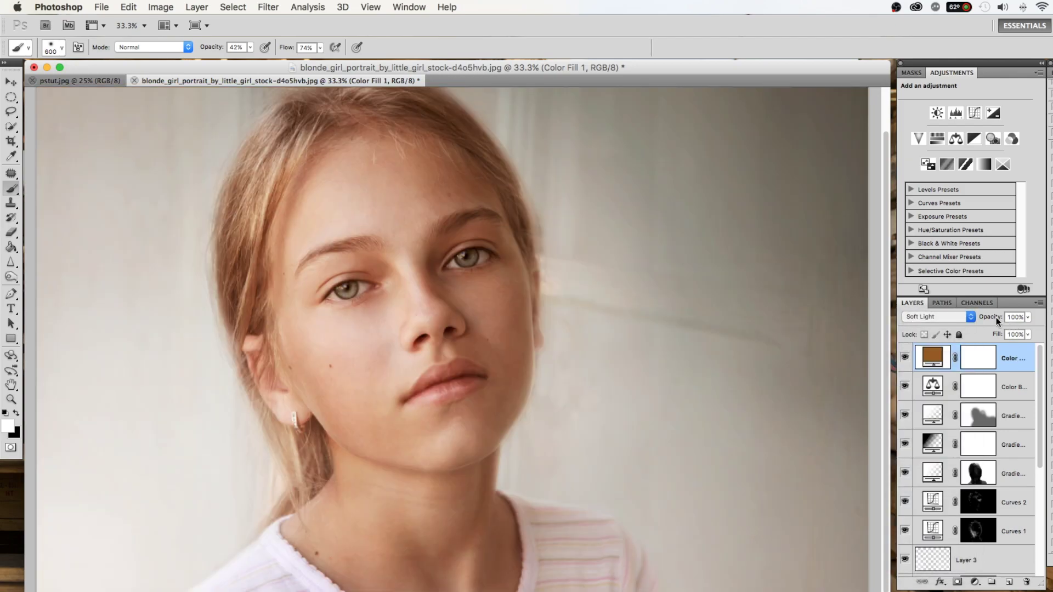
drag(996, 317, 951, 323)
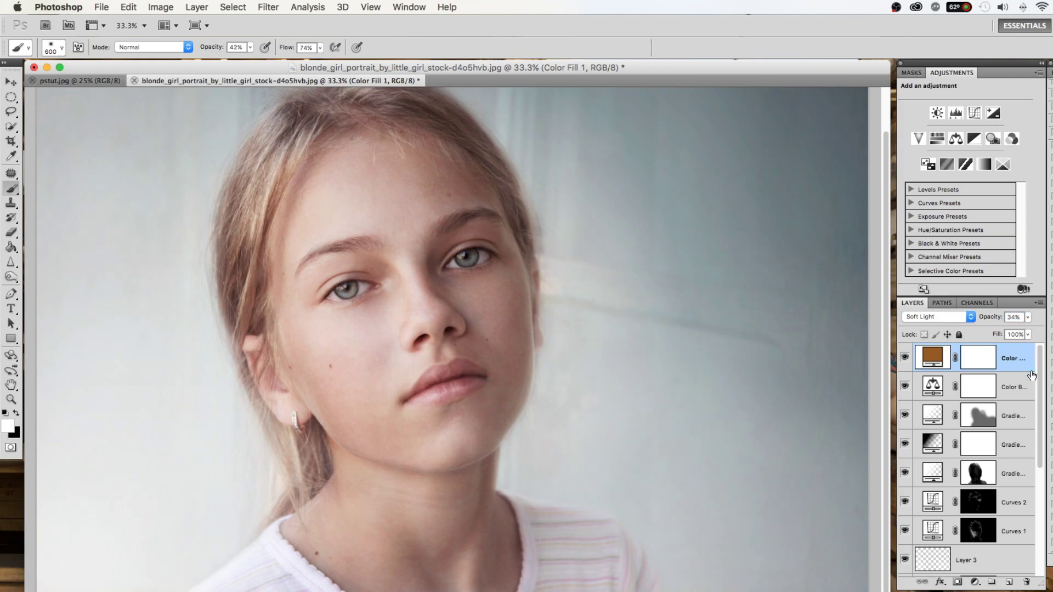
drag(996, 322, 981, 322)
- Add an Exposure layer with offset +0.0236 and gamma 0.82, then reselect the Color Fill layer
click(975, 582)
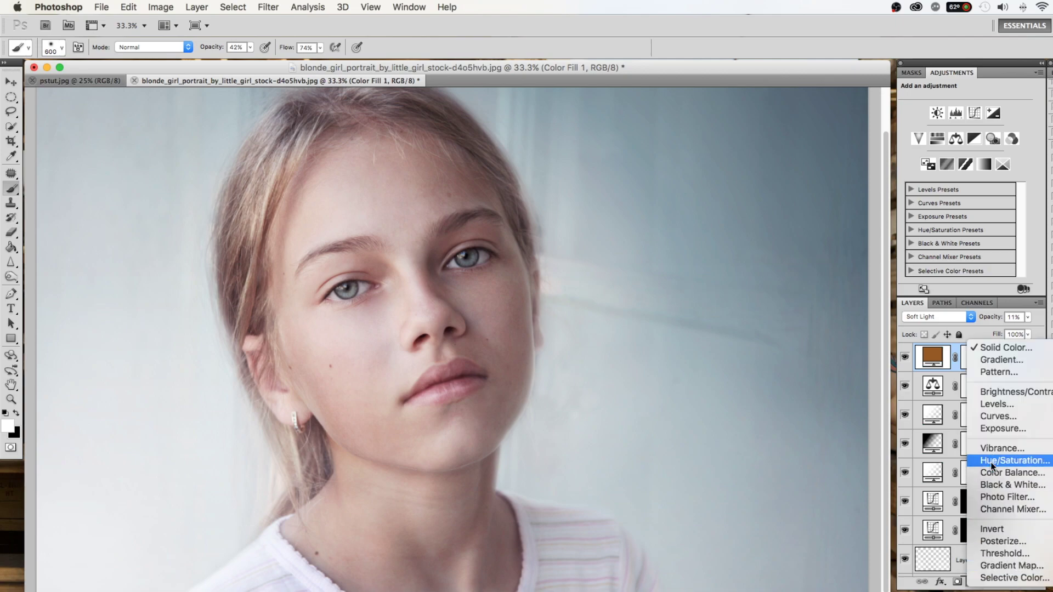
click(994, 429)
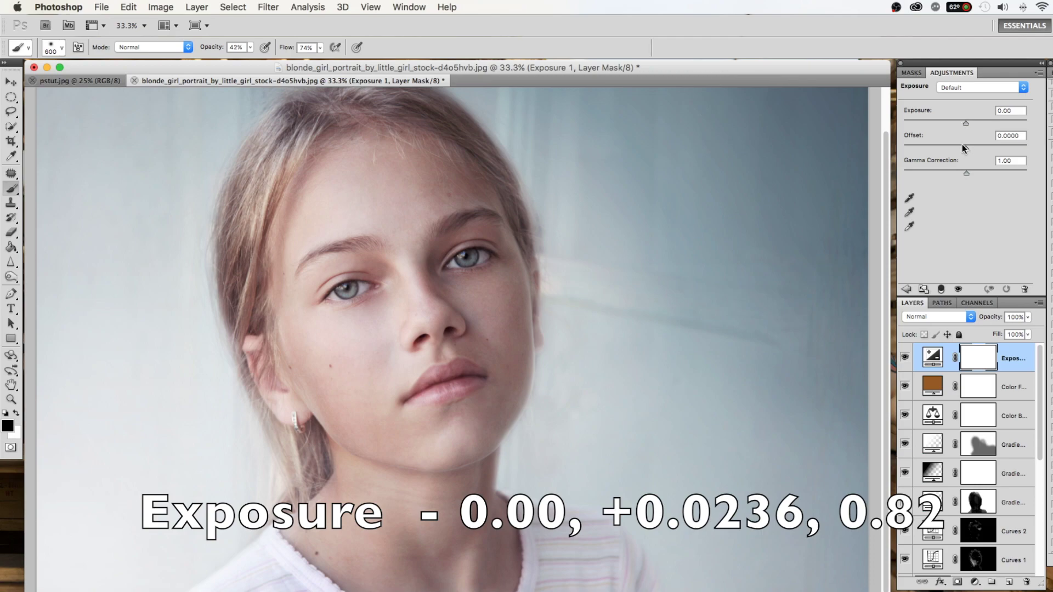
drag(966, 149, 969, 149)
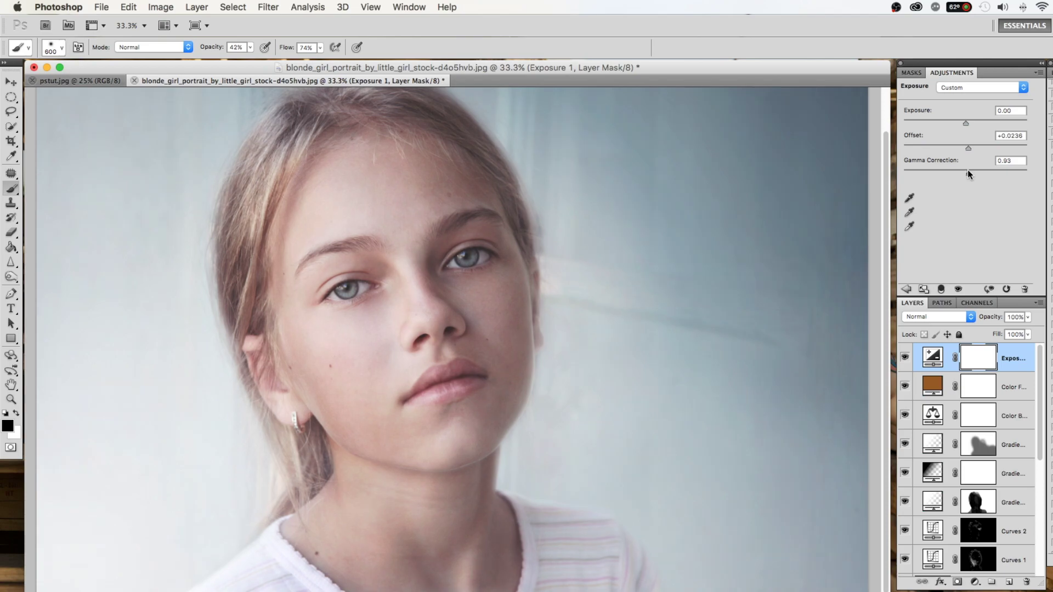
drag(970, 171, 973, 174)
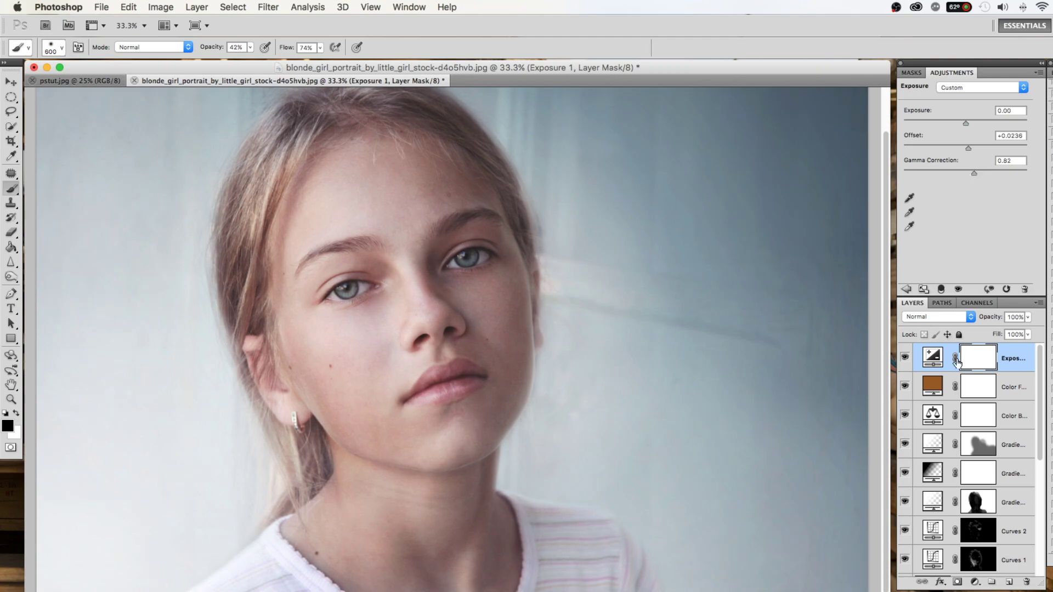
click(1018, 387)
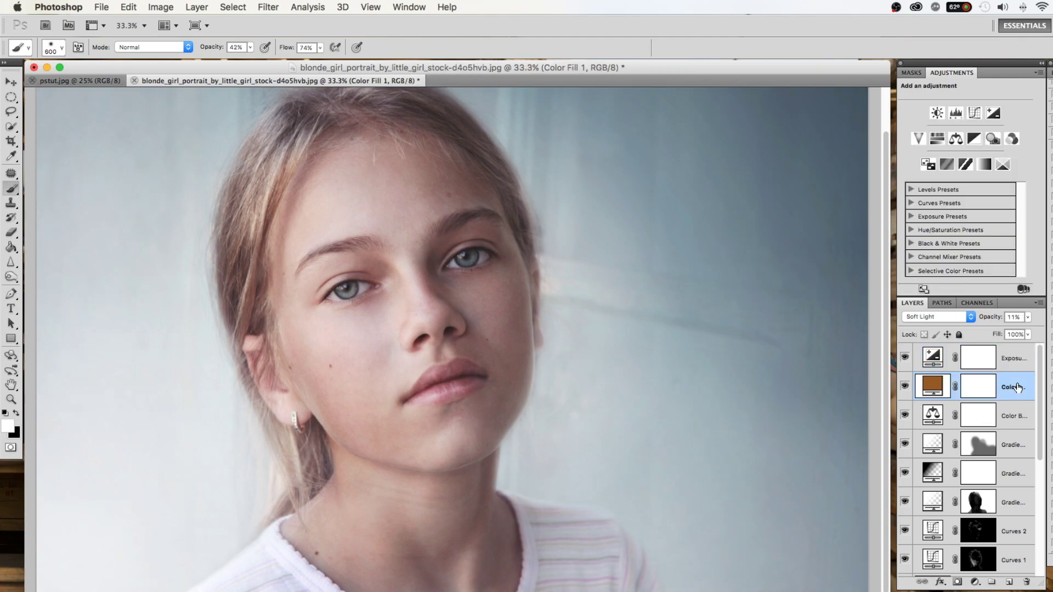
click(972, 586)
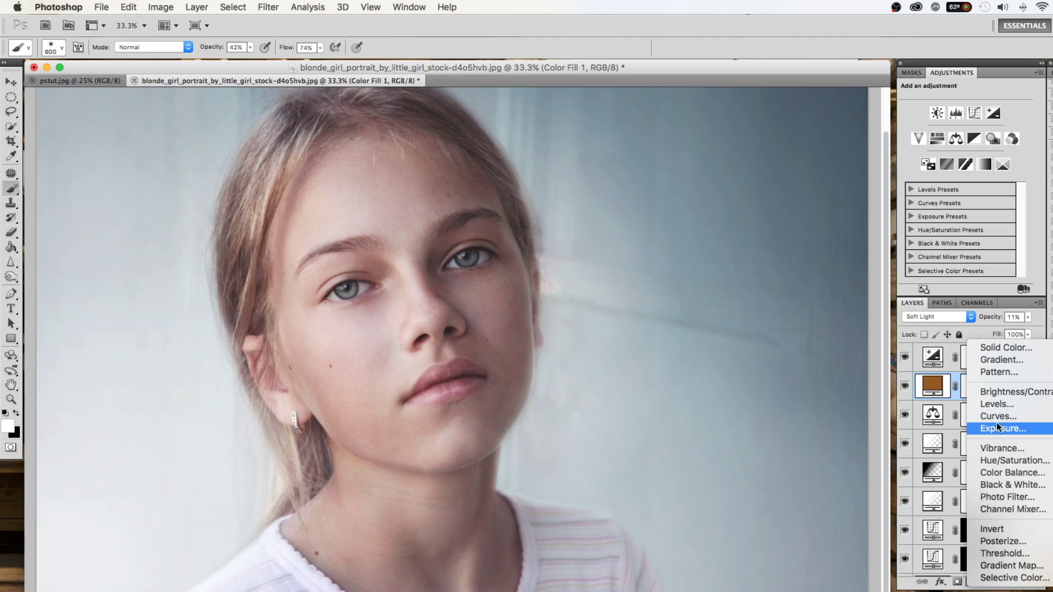
- Add a second Color Balance layer with midtones Cyan–Red -6 and Magenta–Green +5
click(989, 472)
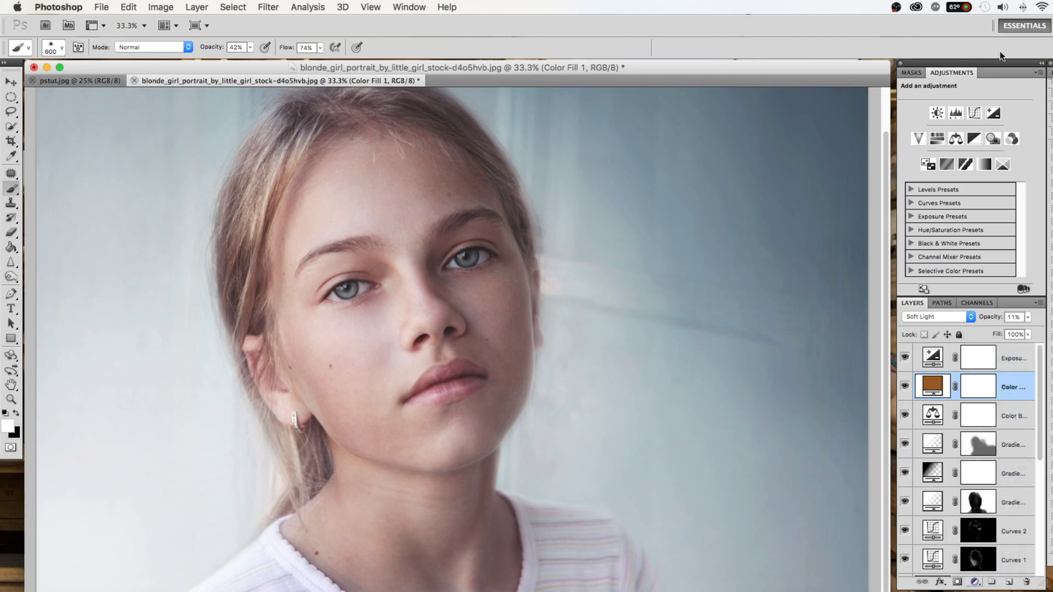
click(951, 201)
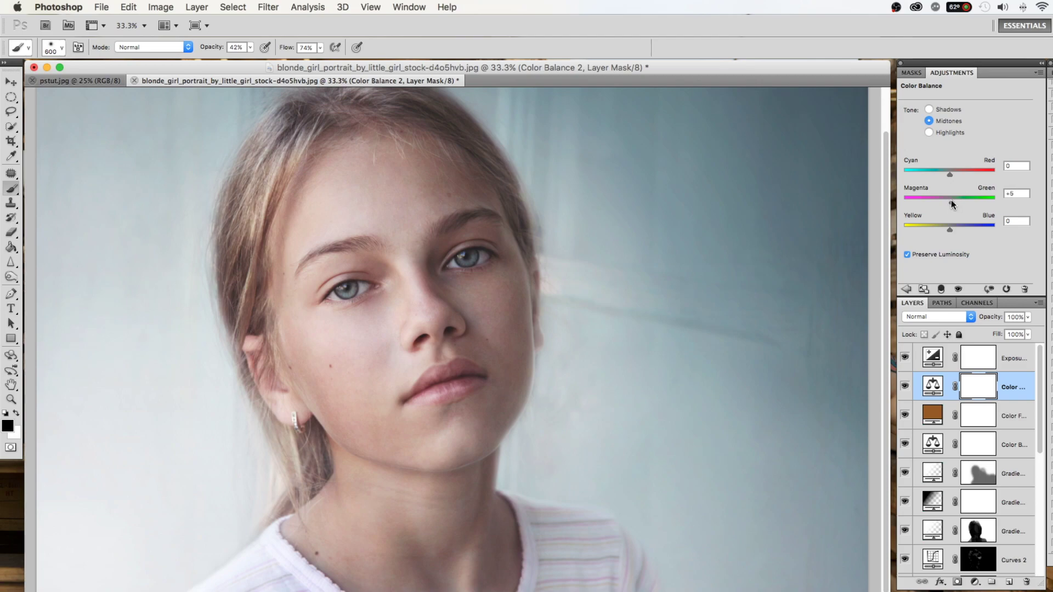
drag(951, 173, 949, 173)
- Alt-click the Background layer's visibility so only the unretouched photo shows
scroll(975, 441, down, 5)
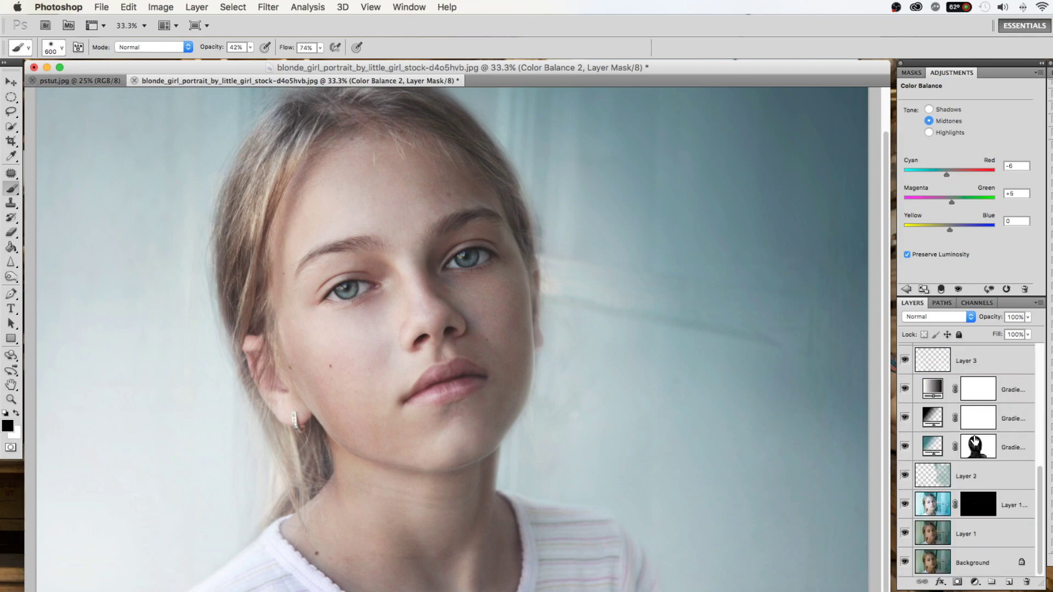
alt+click(906, 563)
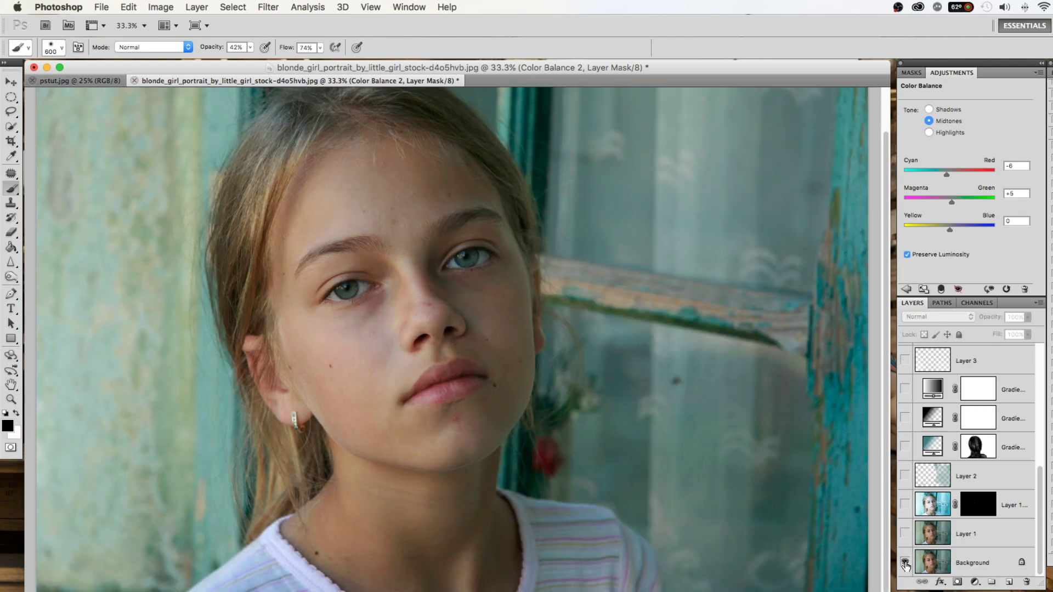